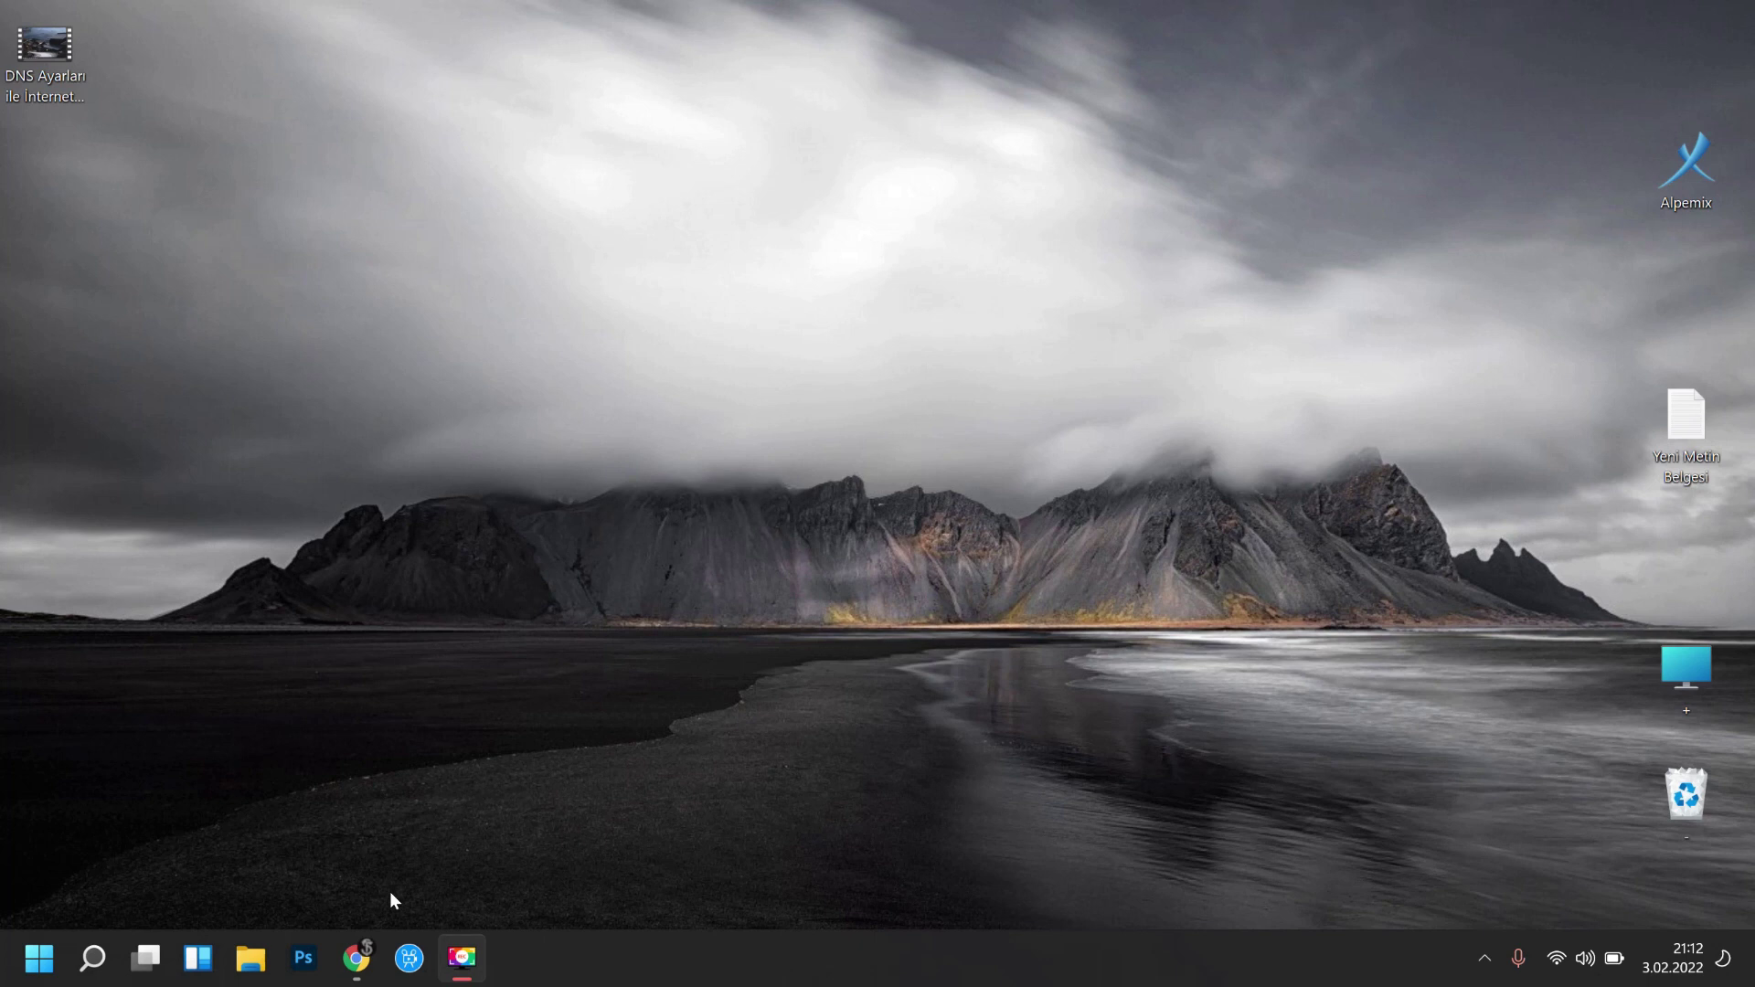
# Download pyTranscriber-v1.5-windows-11-installer.exe from the teknoloji.tc page in Chrome, run it and minimize the browser
pyautogui.click(356, 957)
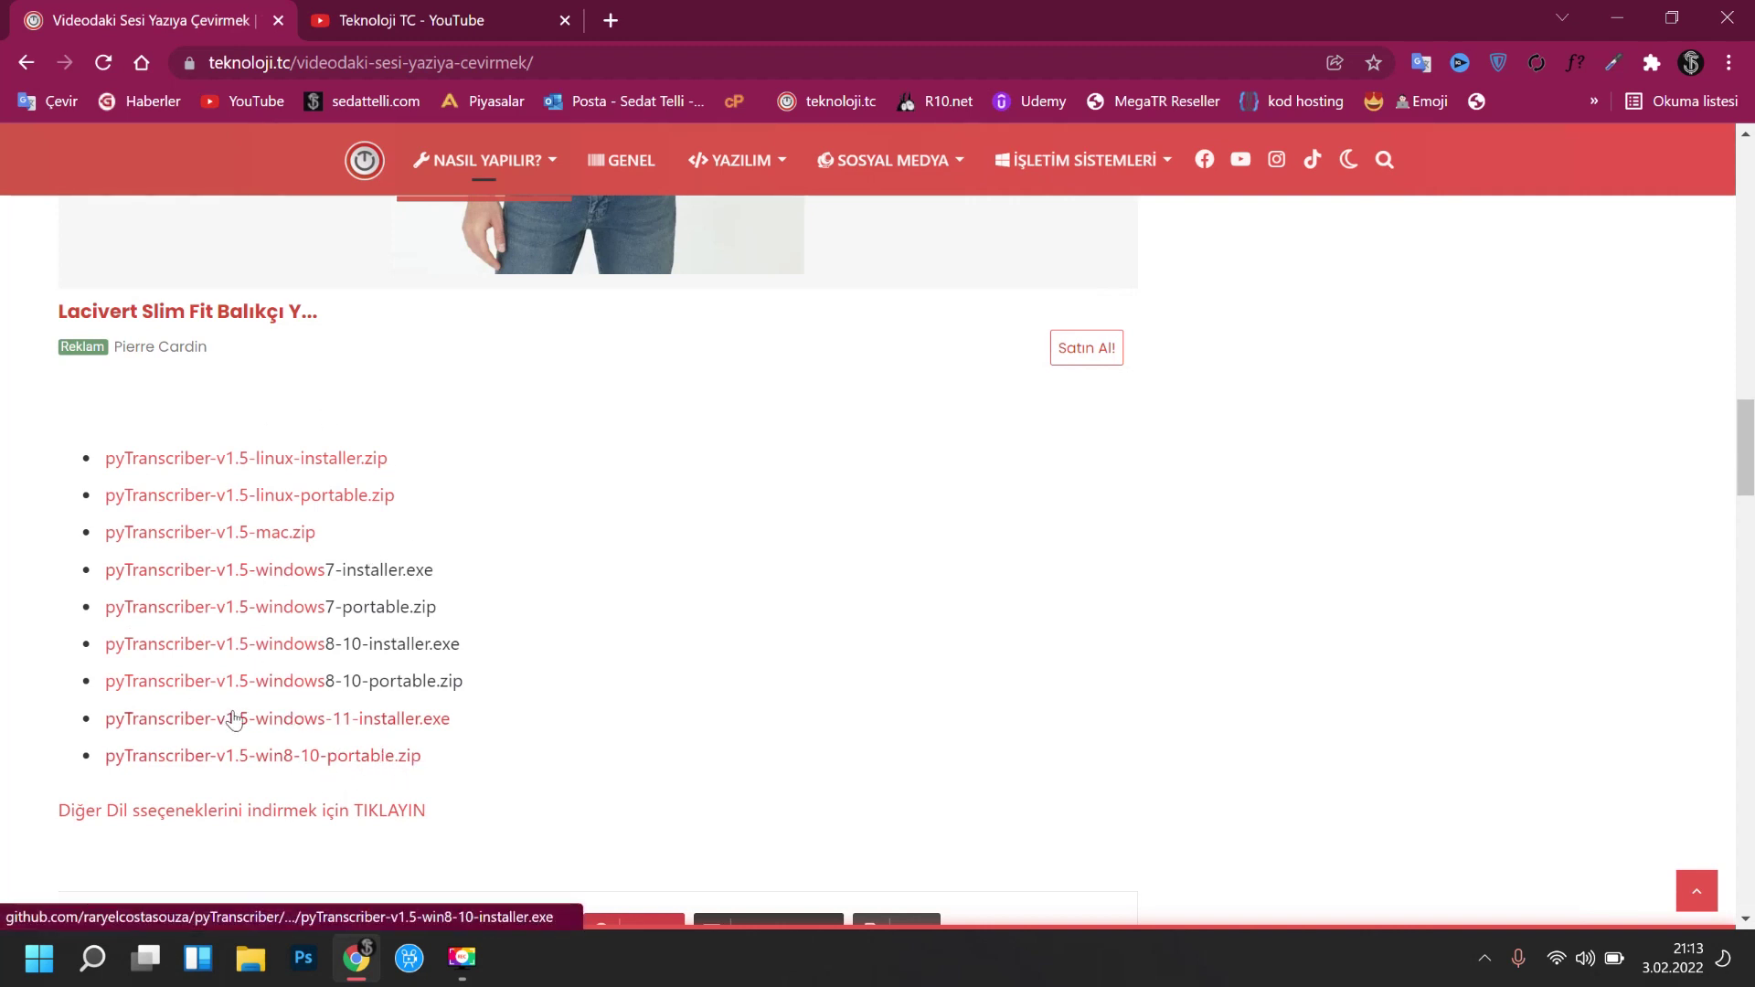
pyautogui.click(306, 722)
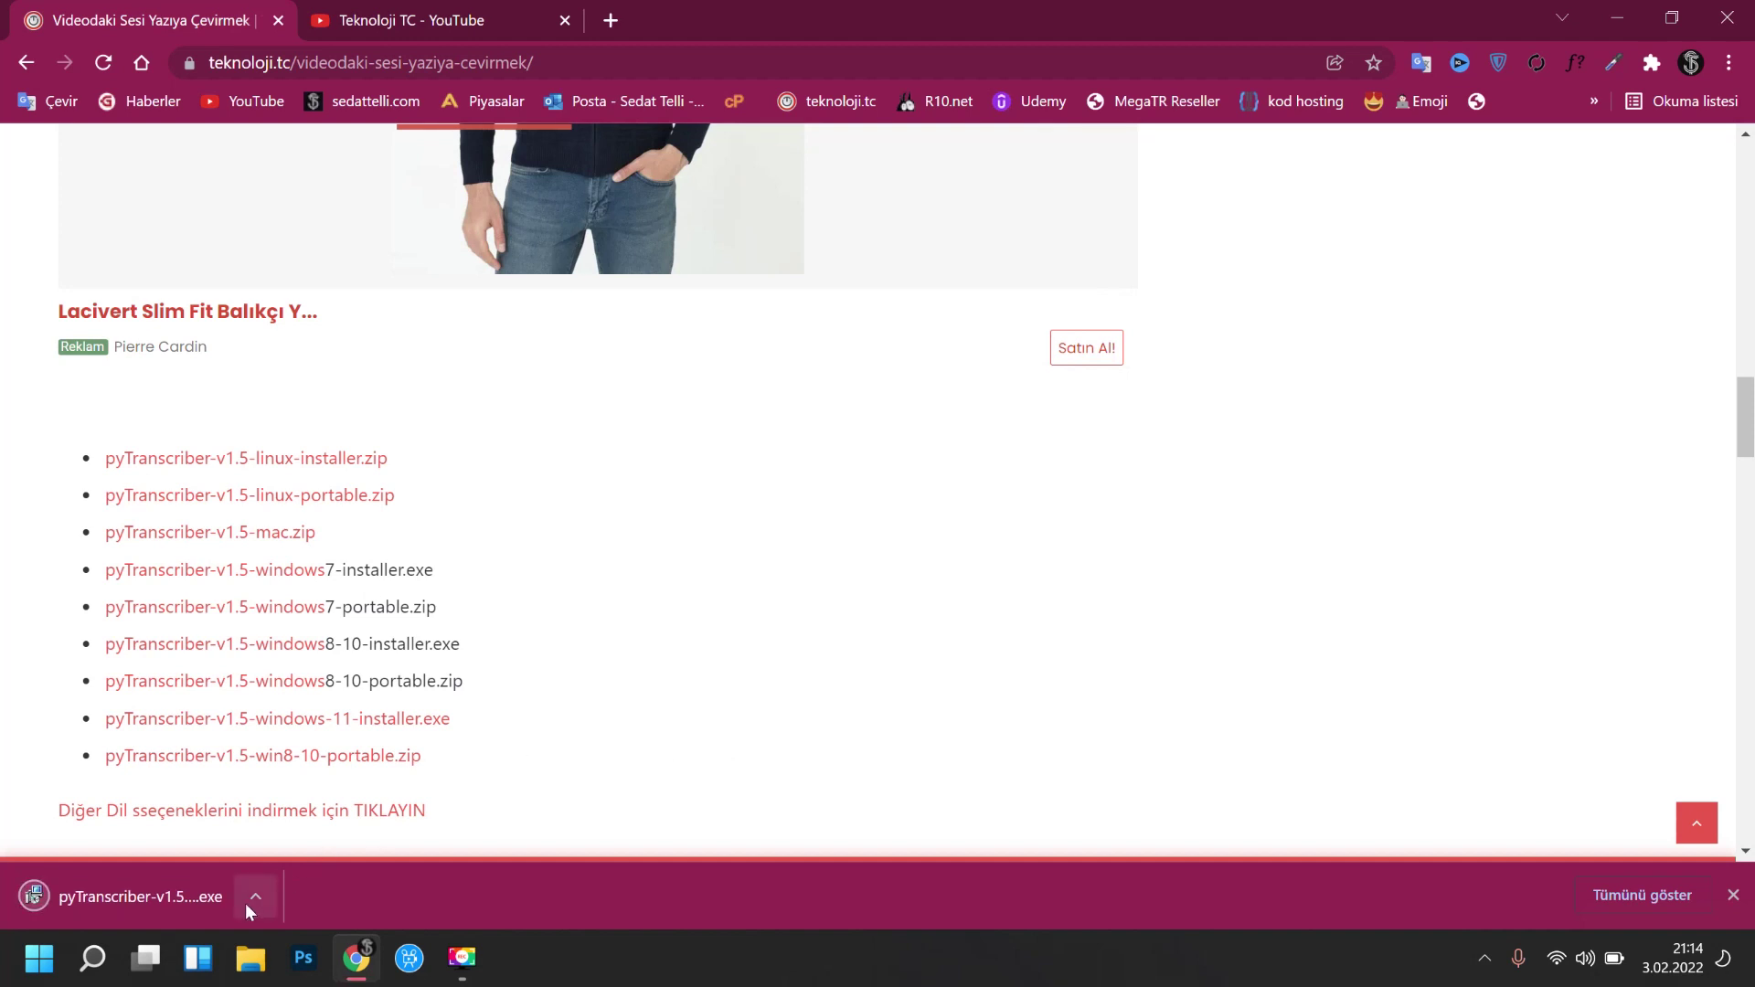
pyautogui.click(189, 898)
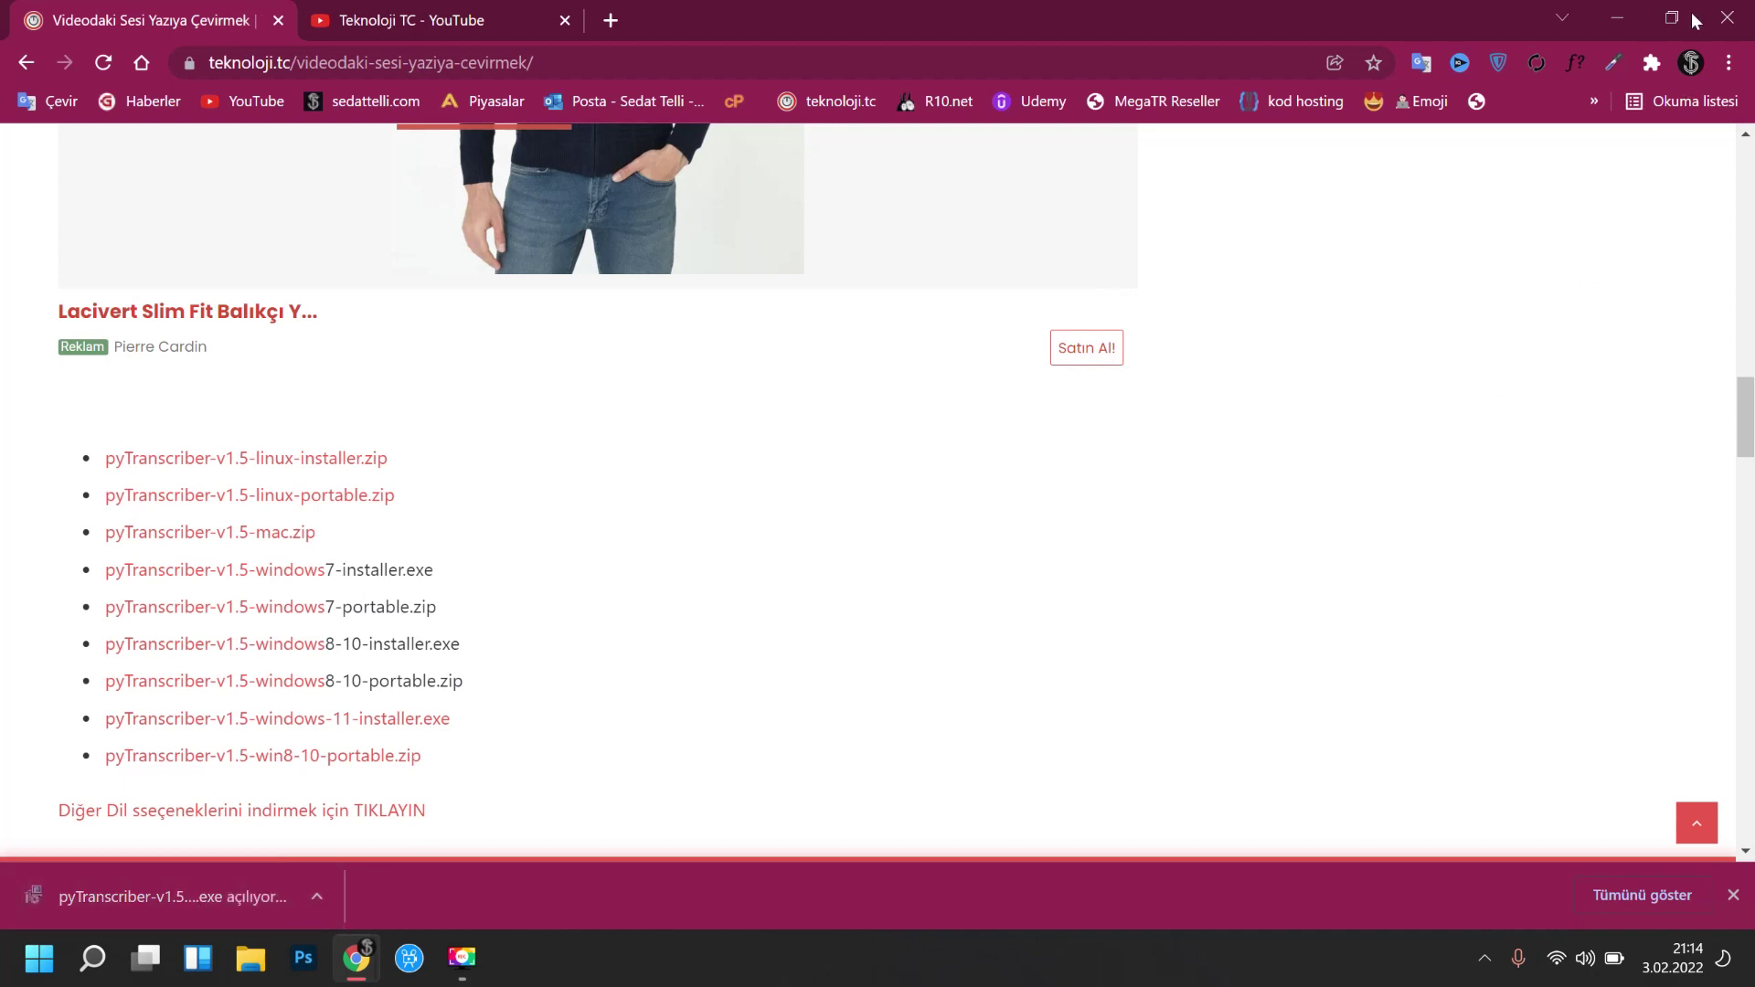
pyautogui.click(1617, 17)
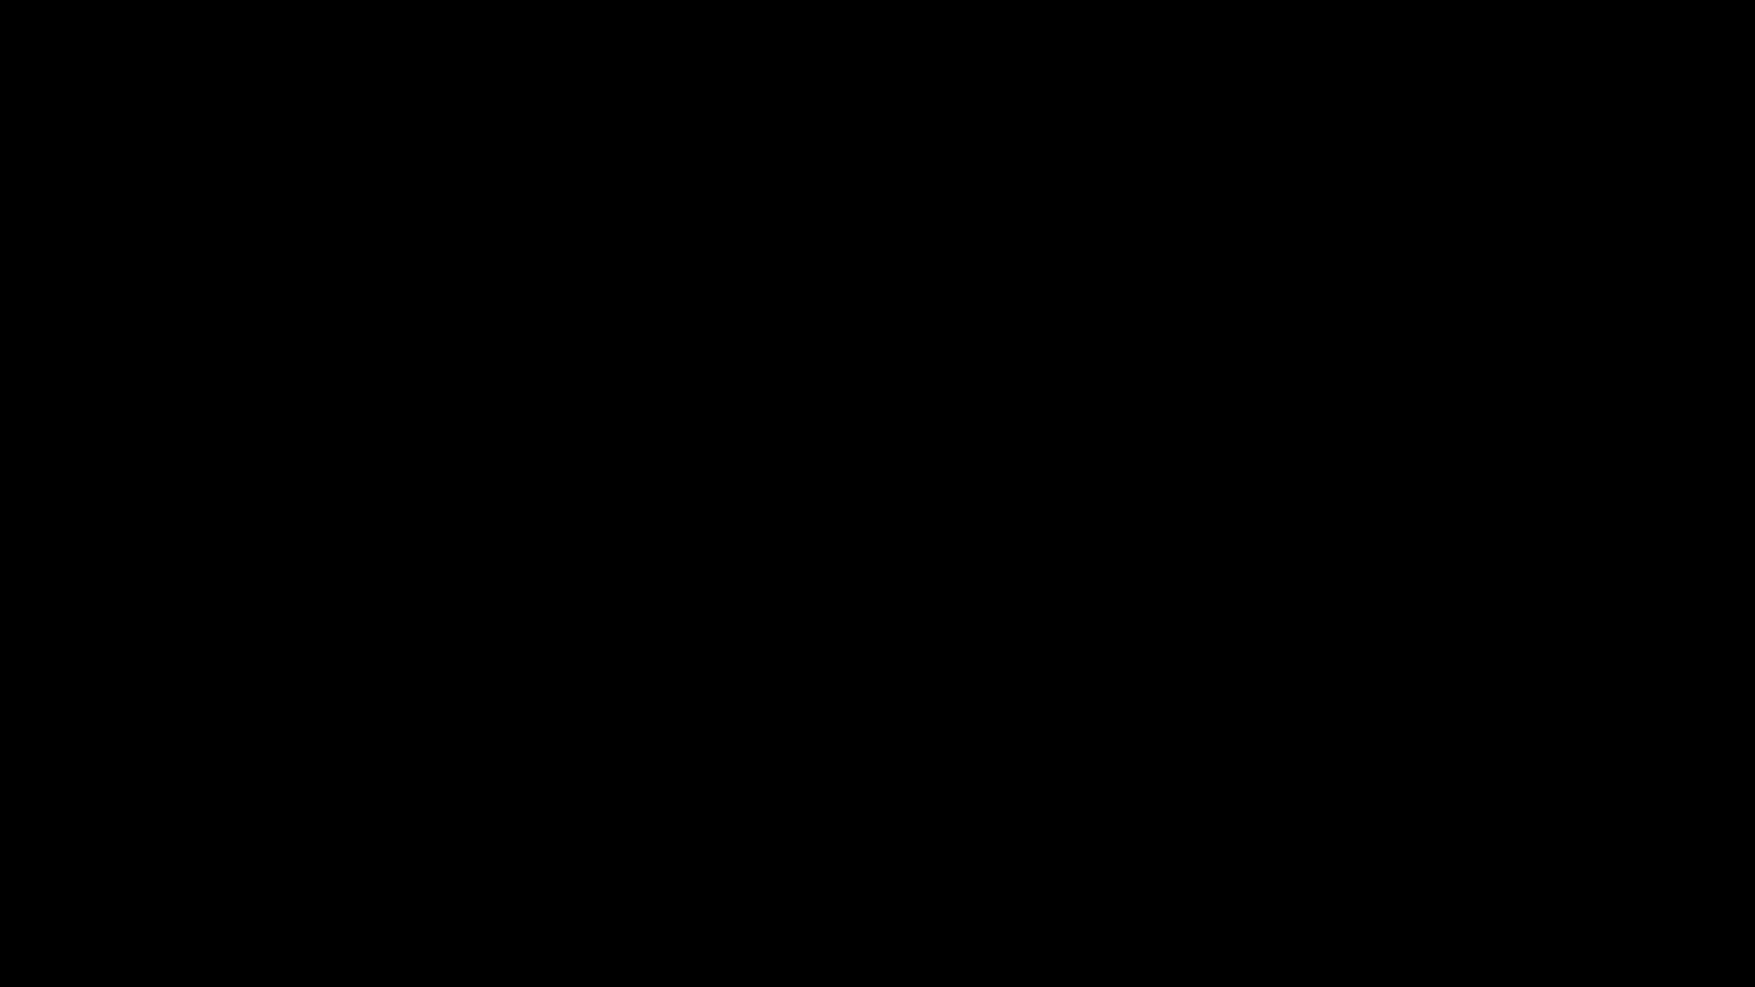
# Install pyTranscriber 1.5, accepting the license agreement and creating a desktop shortcut, and launch it when setup finishes
pyautogui.click(733, 684)
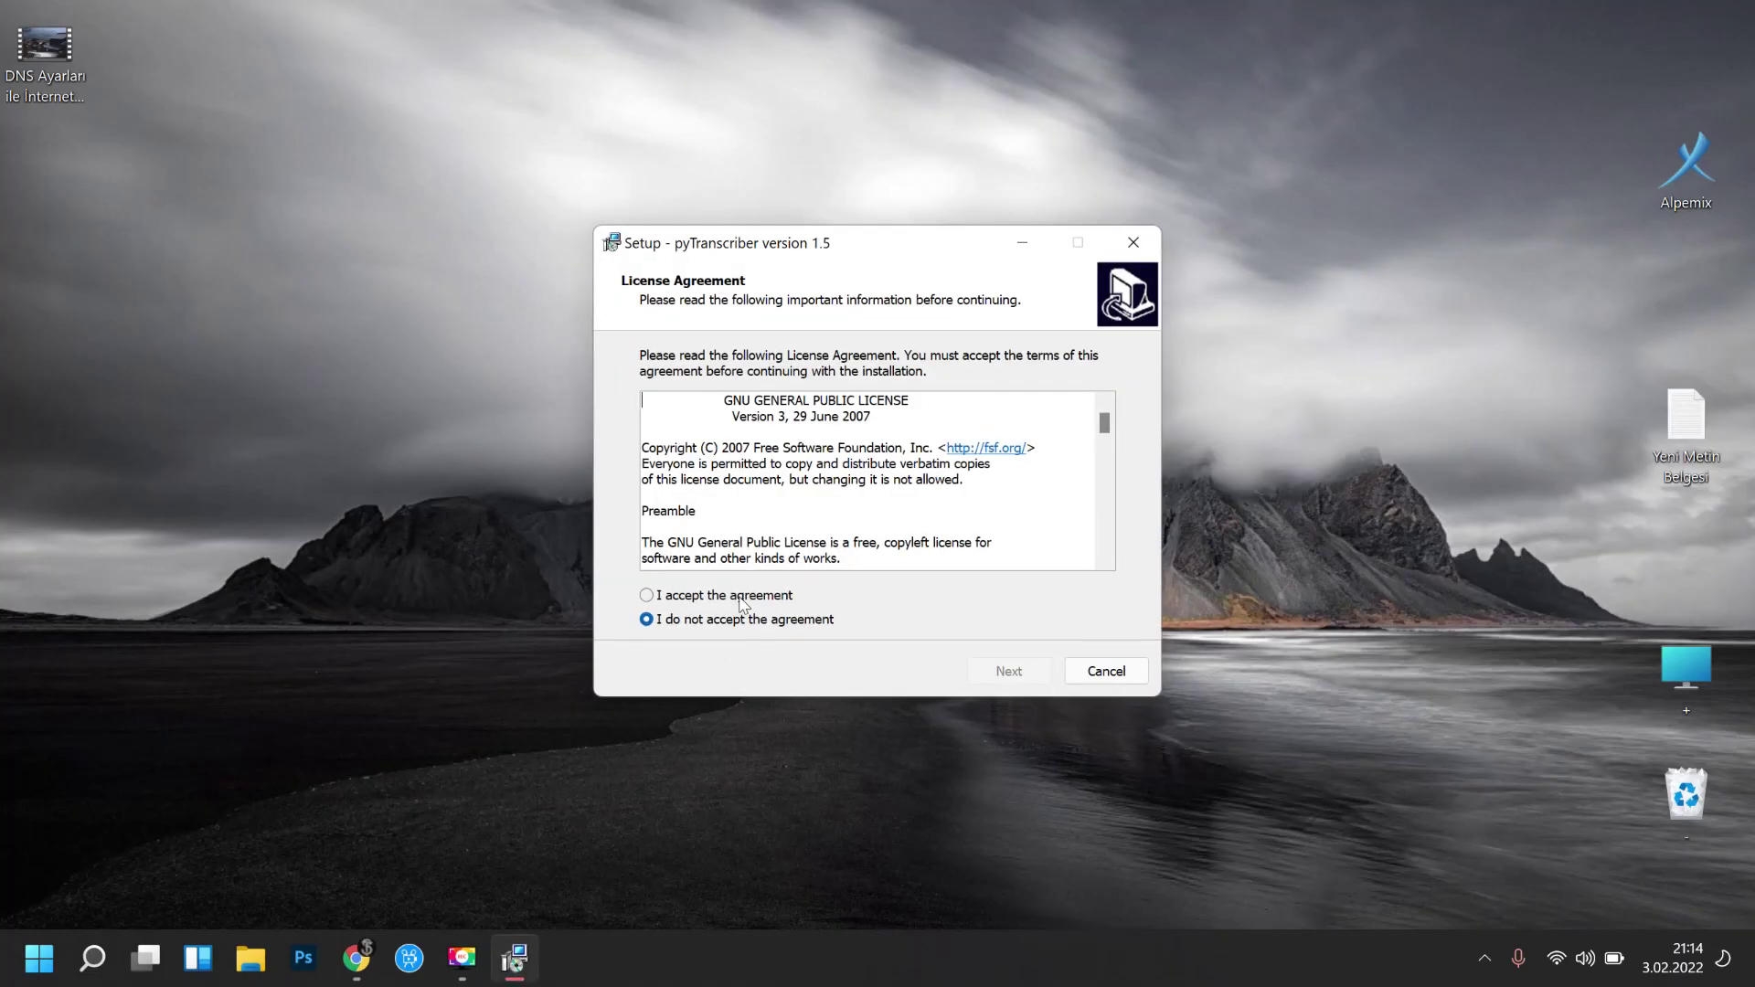
pyautogui.click(746, 601)
pyautogui.click(1020, 682)
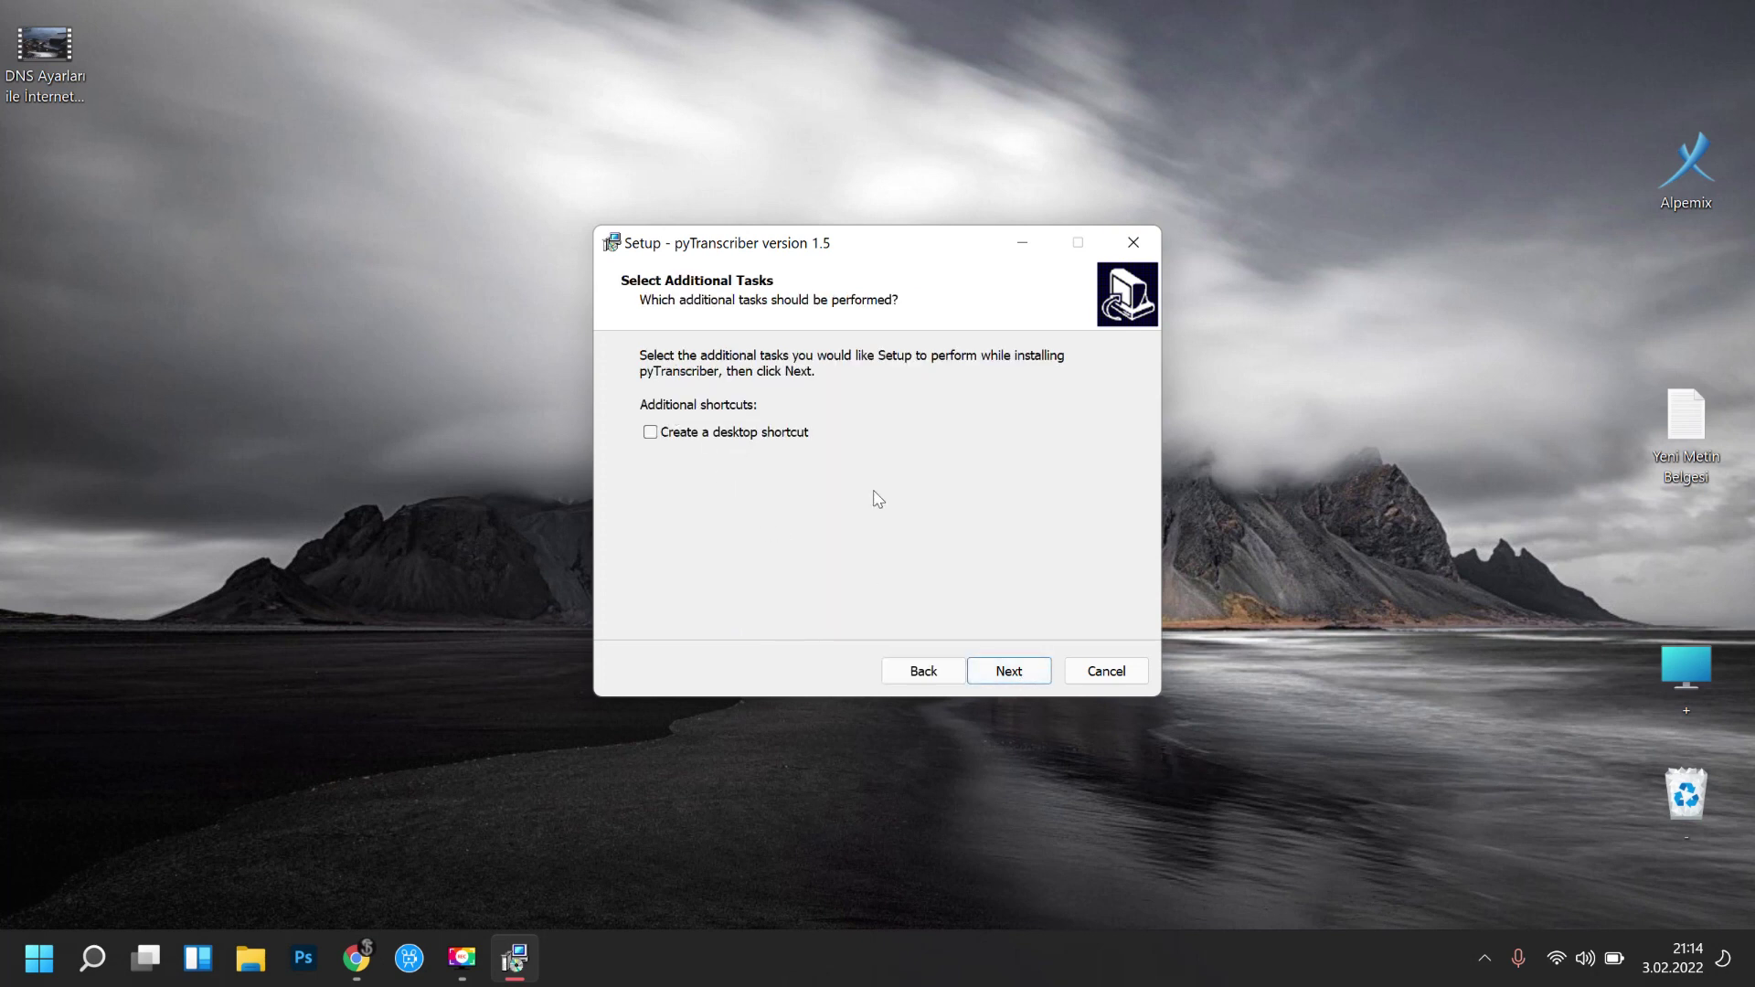
pyautogui.click(720, 436)
pyautogui.click(1011, 676)
pyautogui.click(1009, 673)
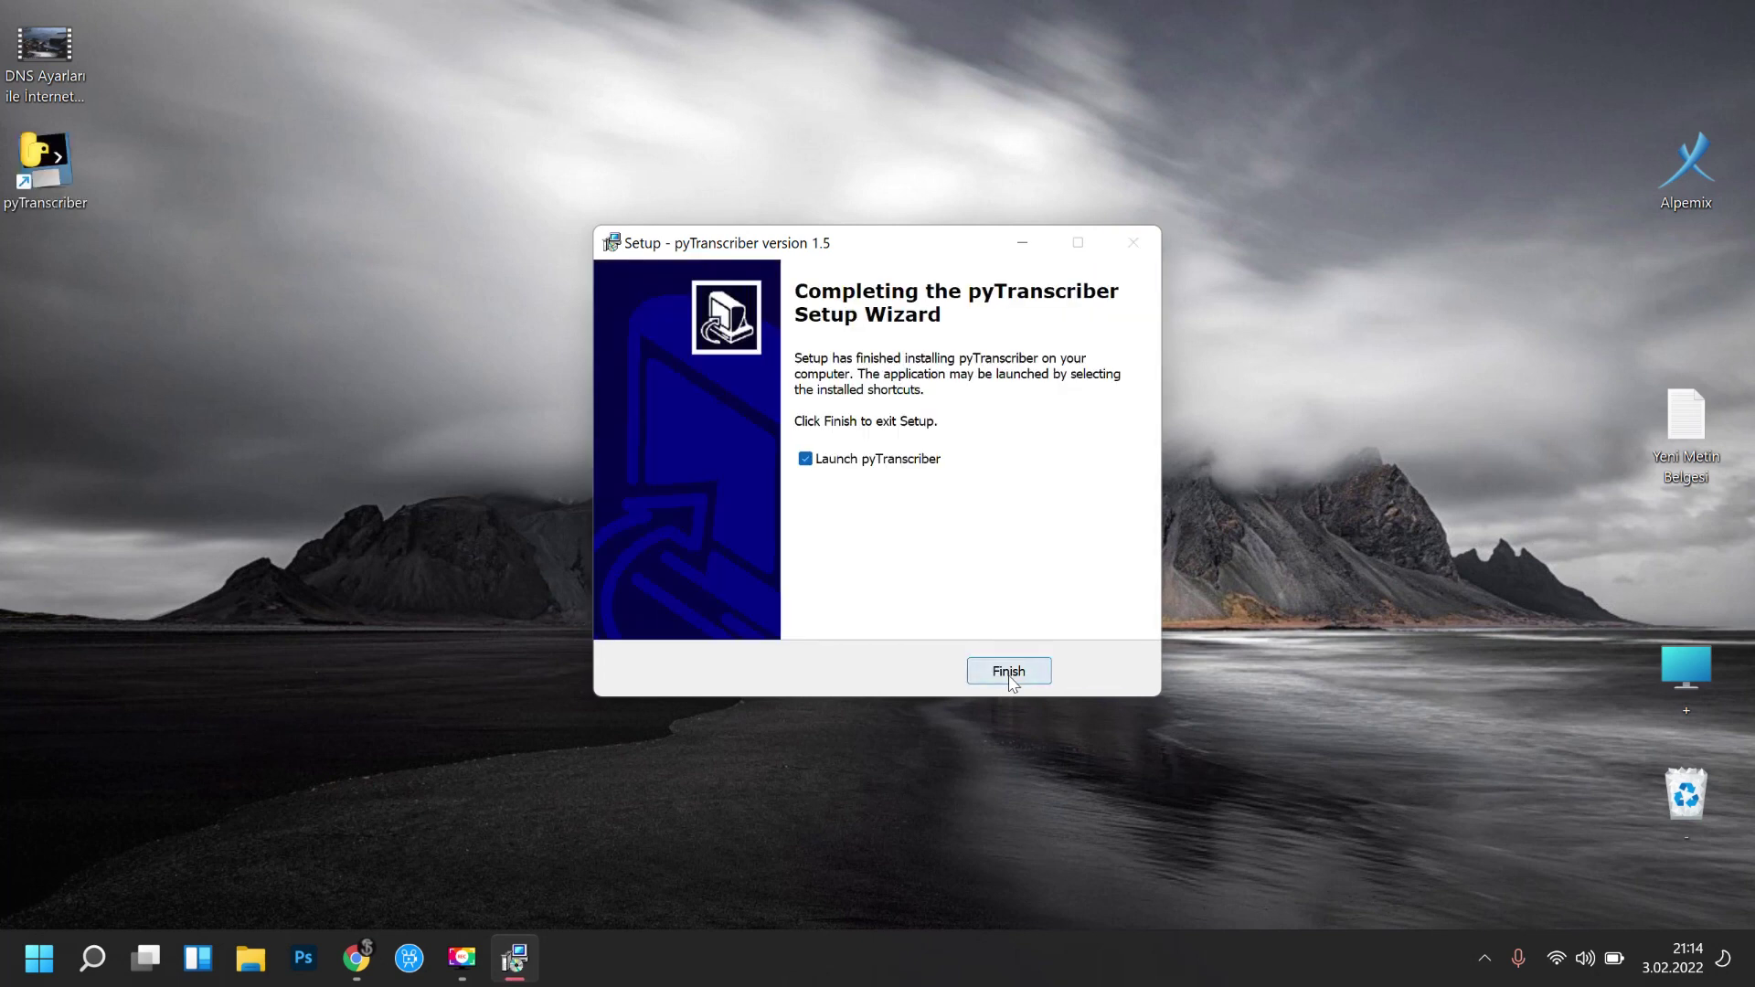
pyautogui.click(1008, 674)
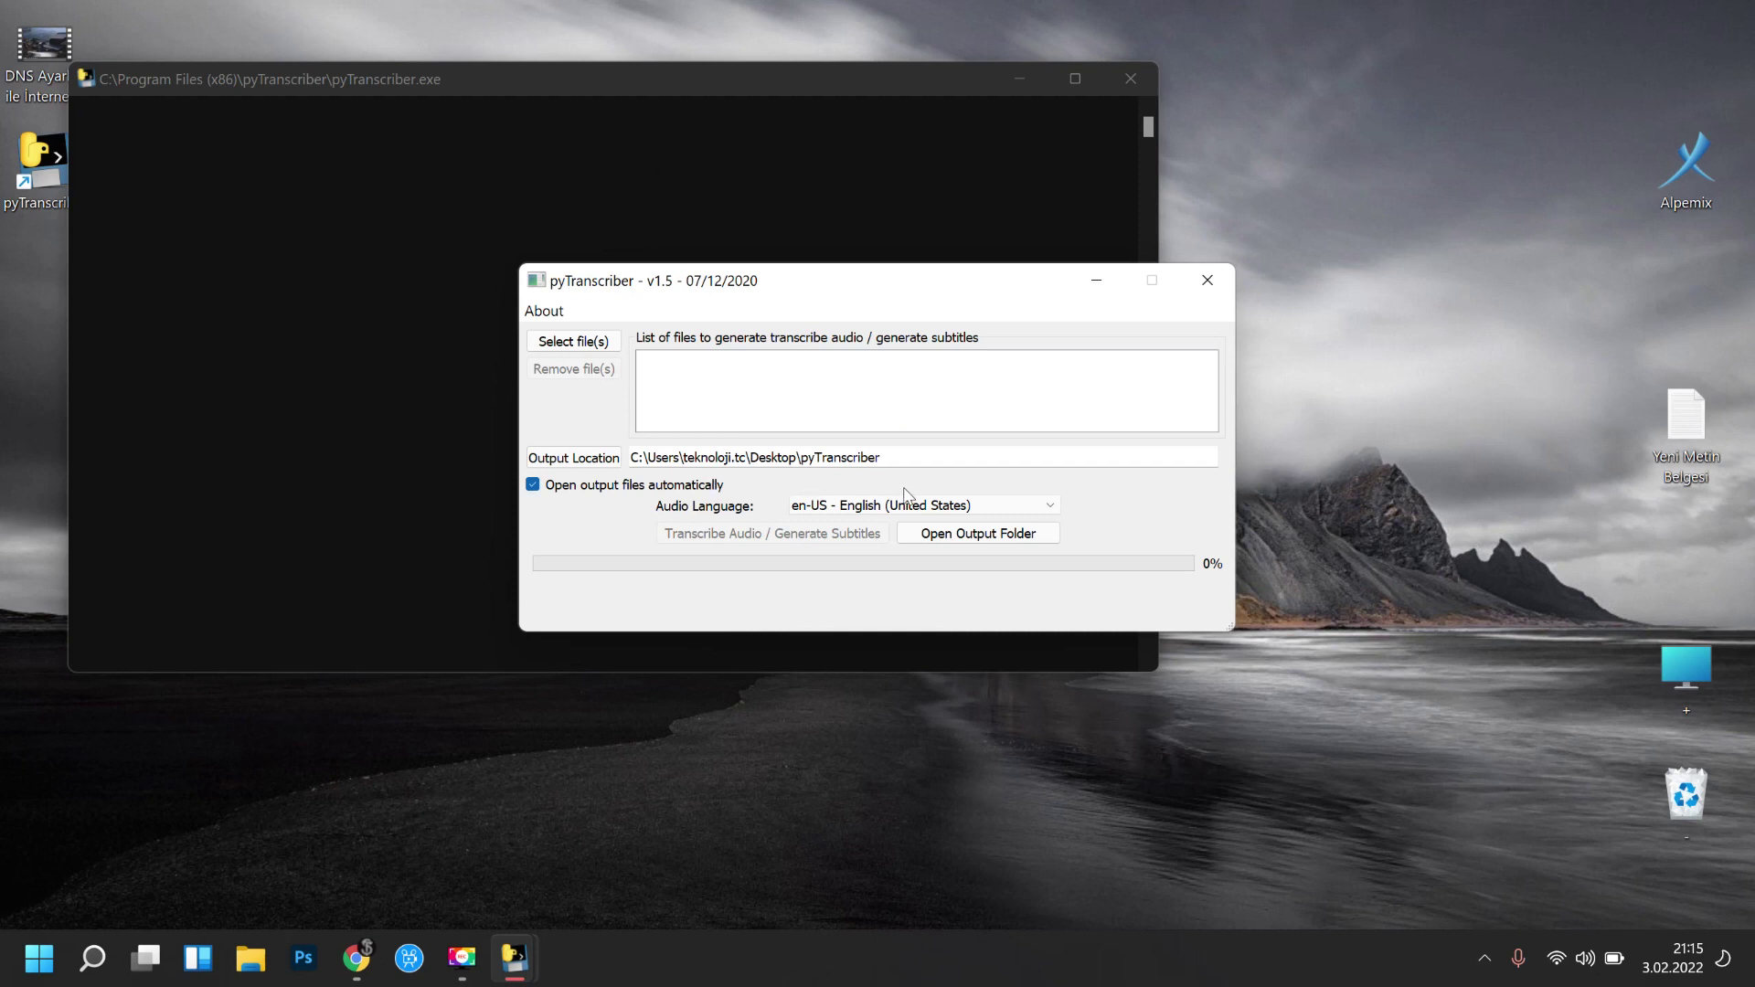
# Open the output location chooser at Masaüstü and create a new desktop folder named srt
pyautogui.click(577, 467)
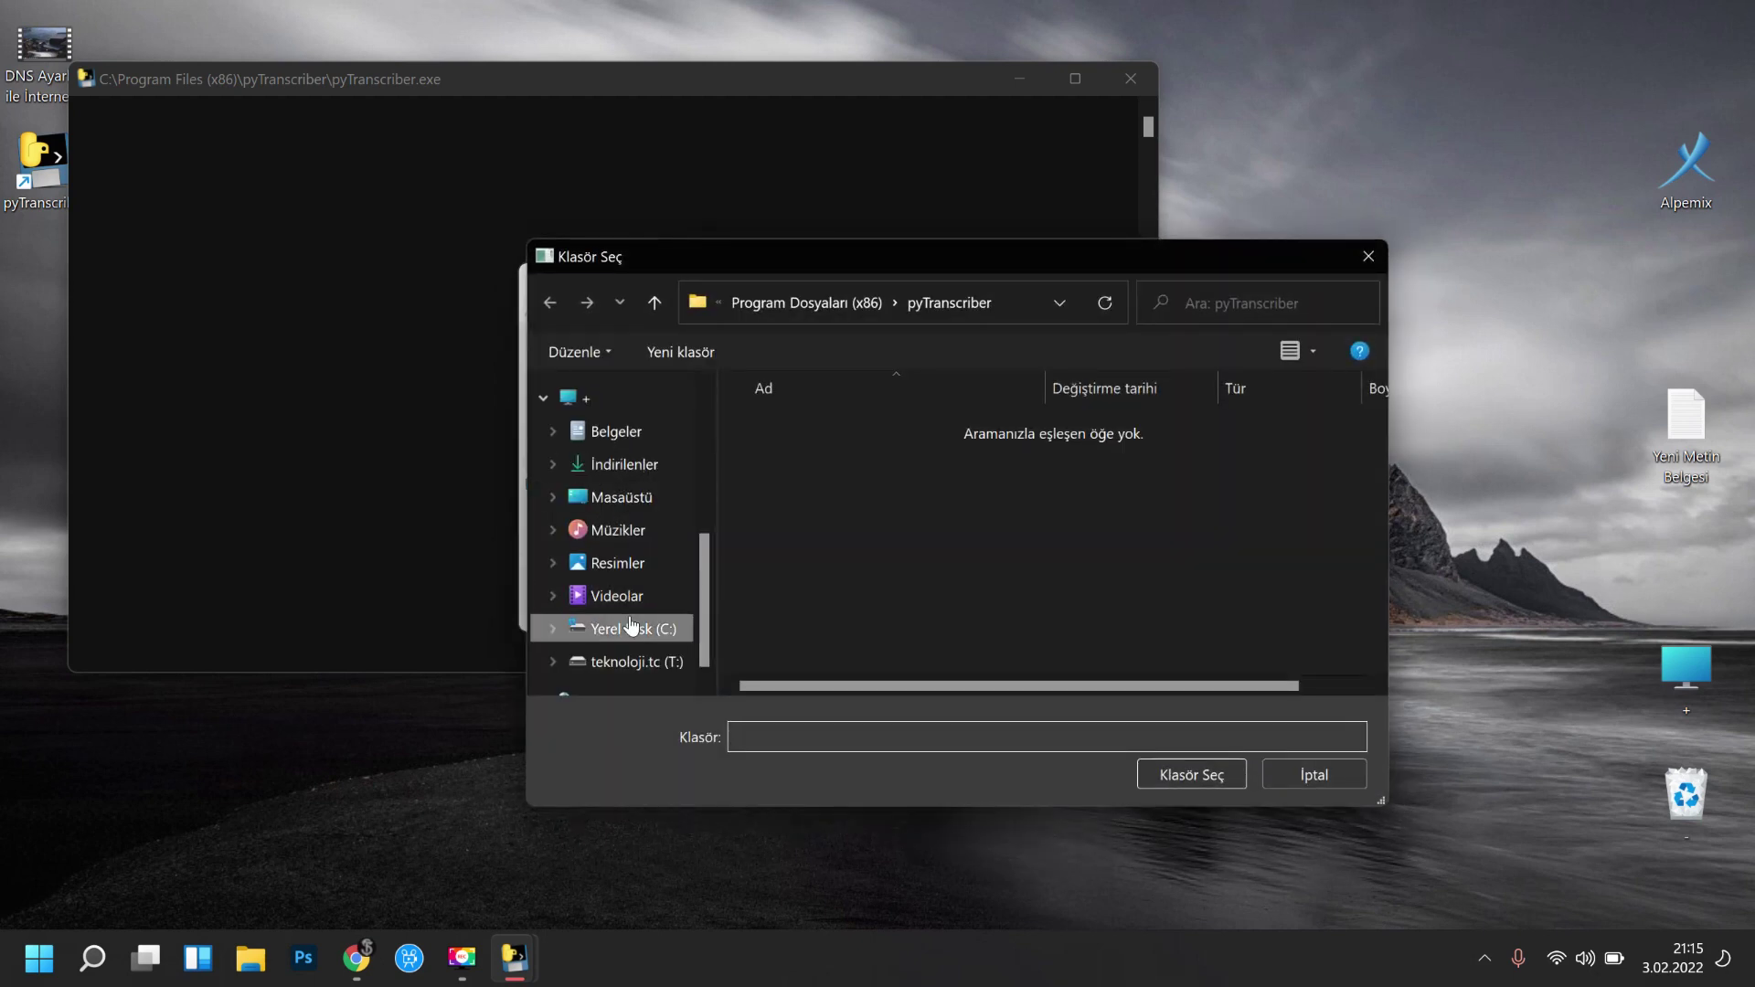
pyautogui.click(615, 497)
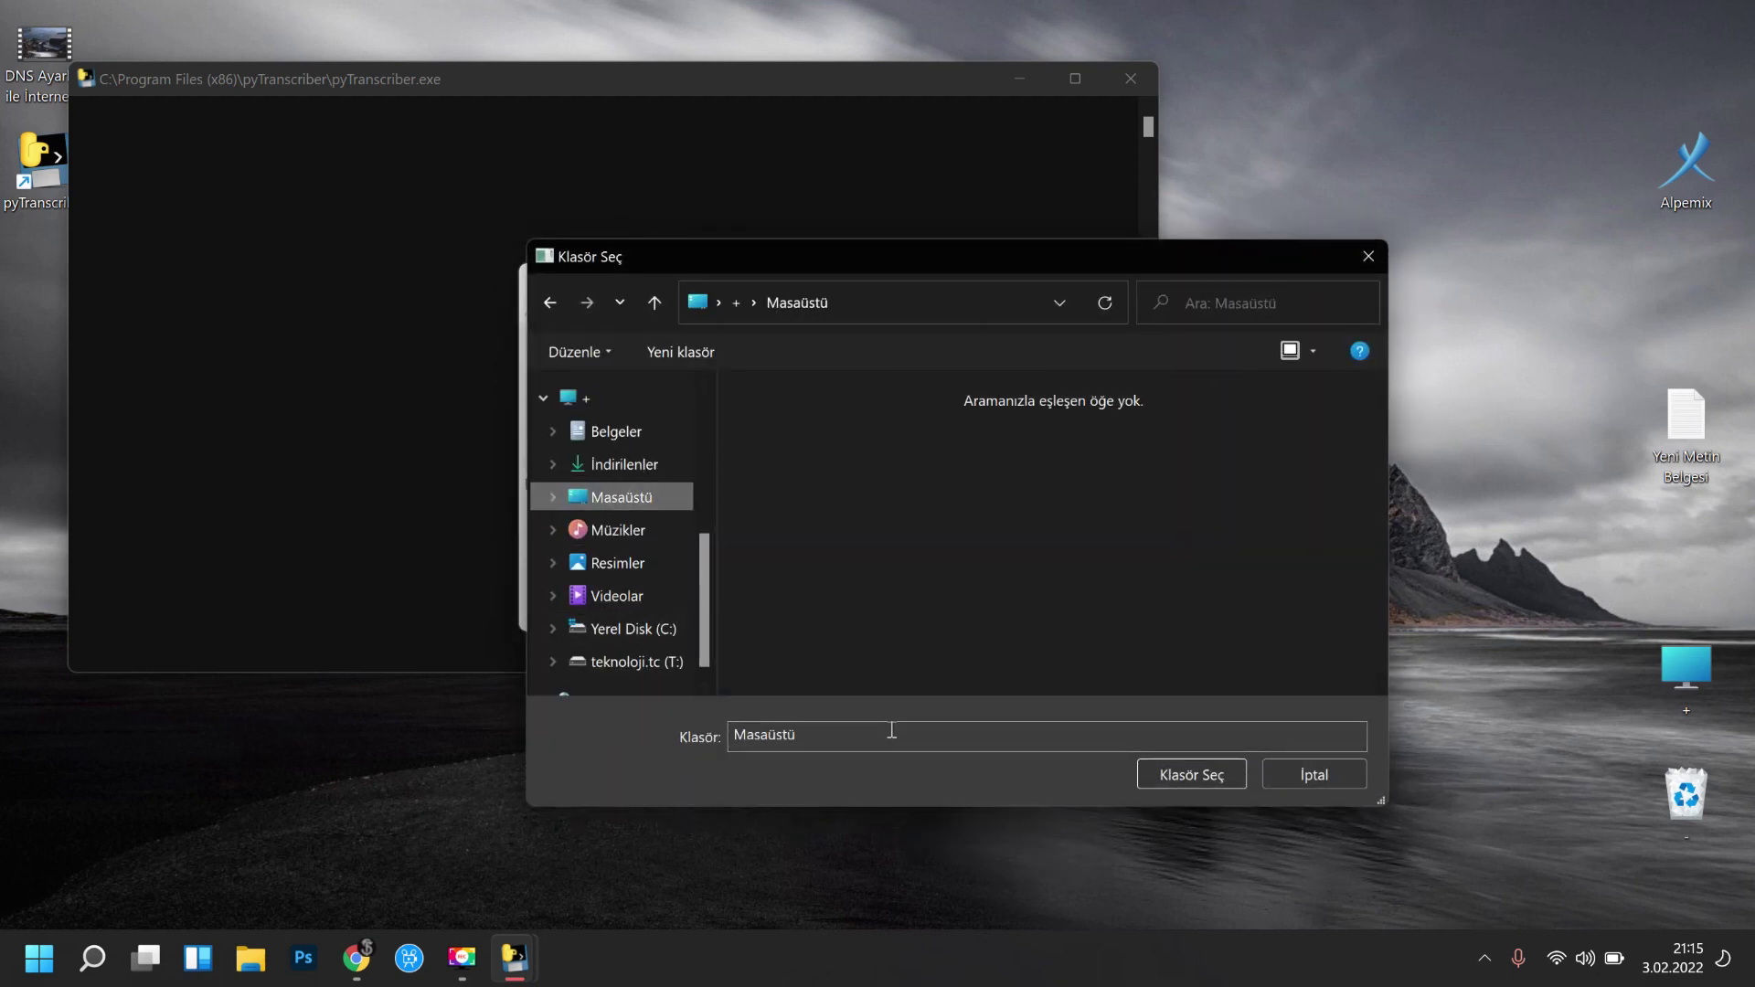
pyautogui.rightClick(1519, 147)
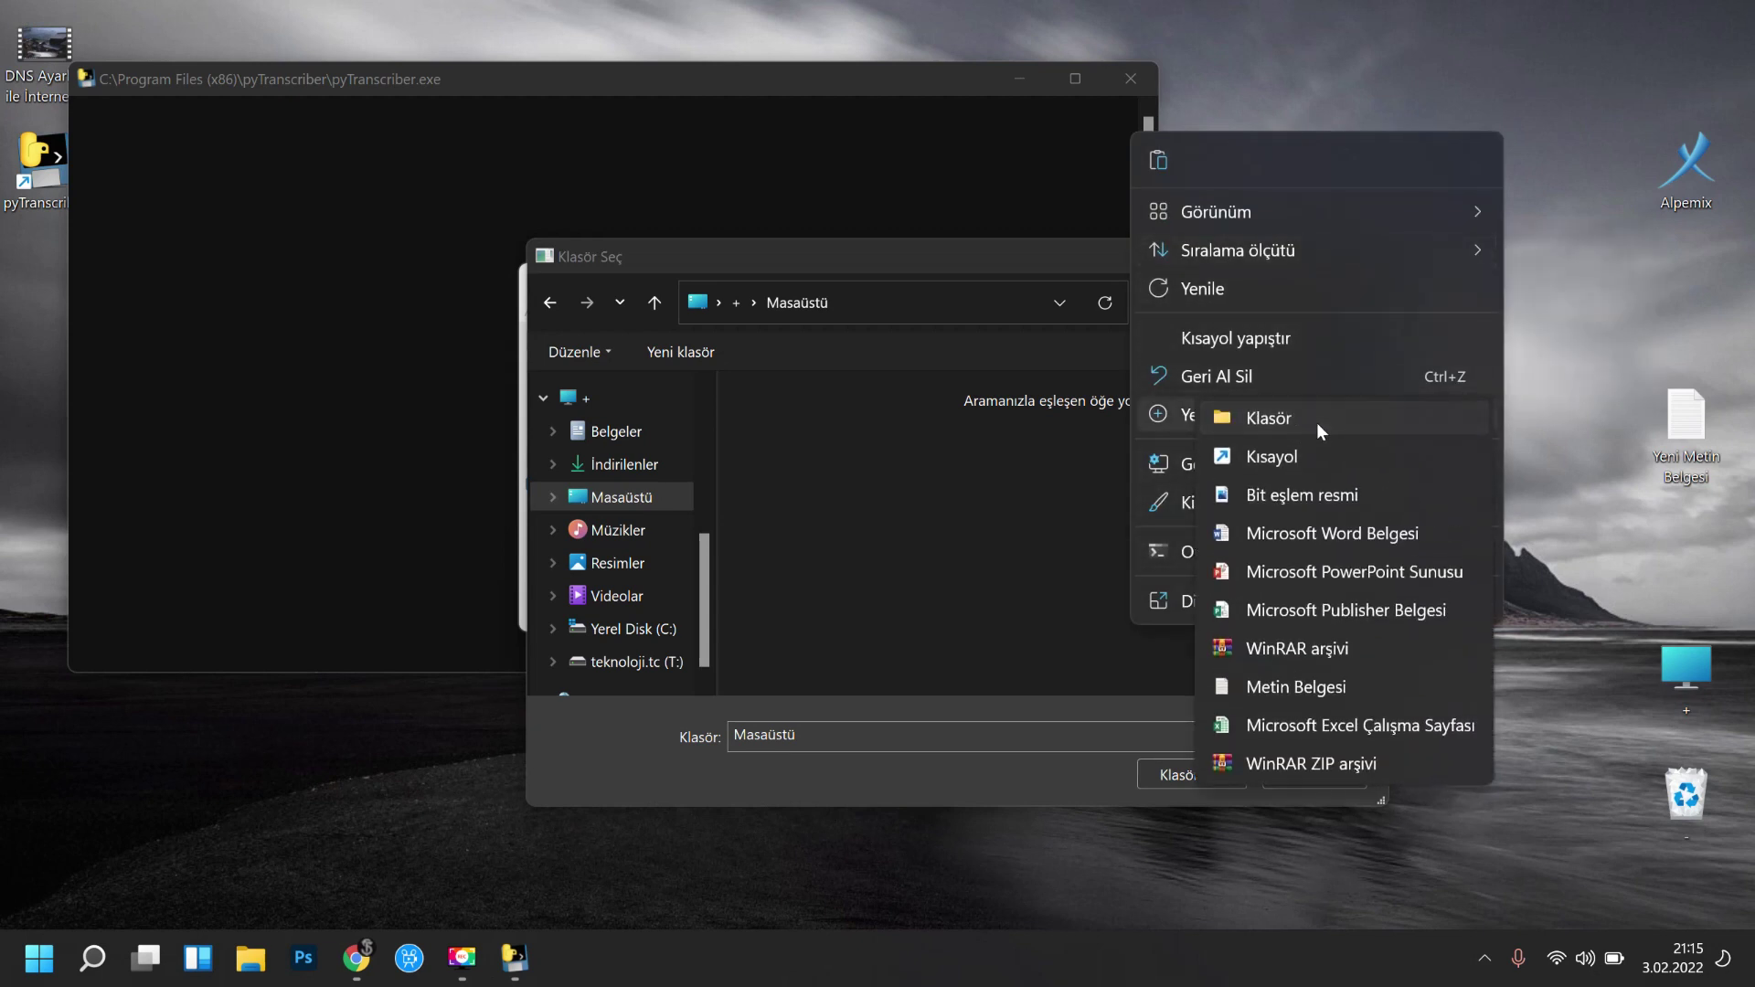
pyautogui.click(1316, 422)
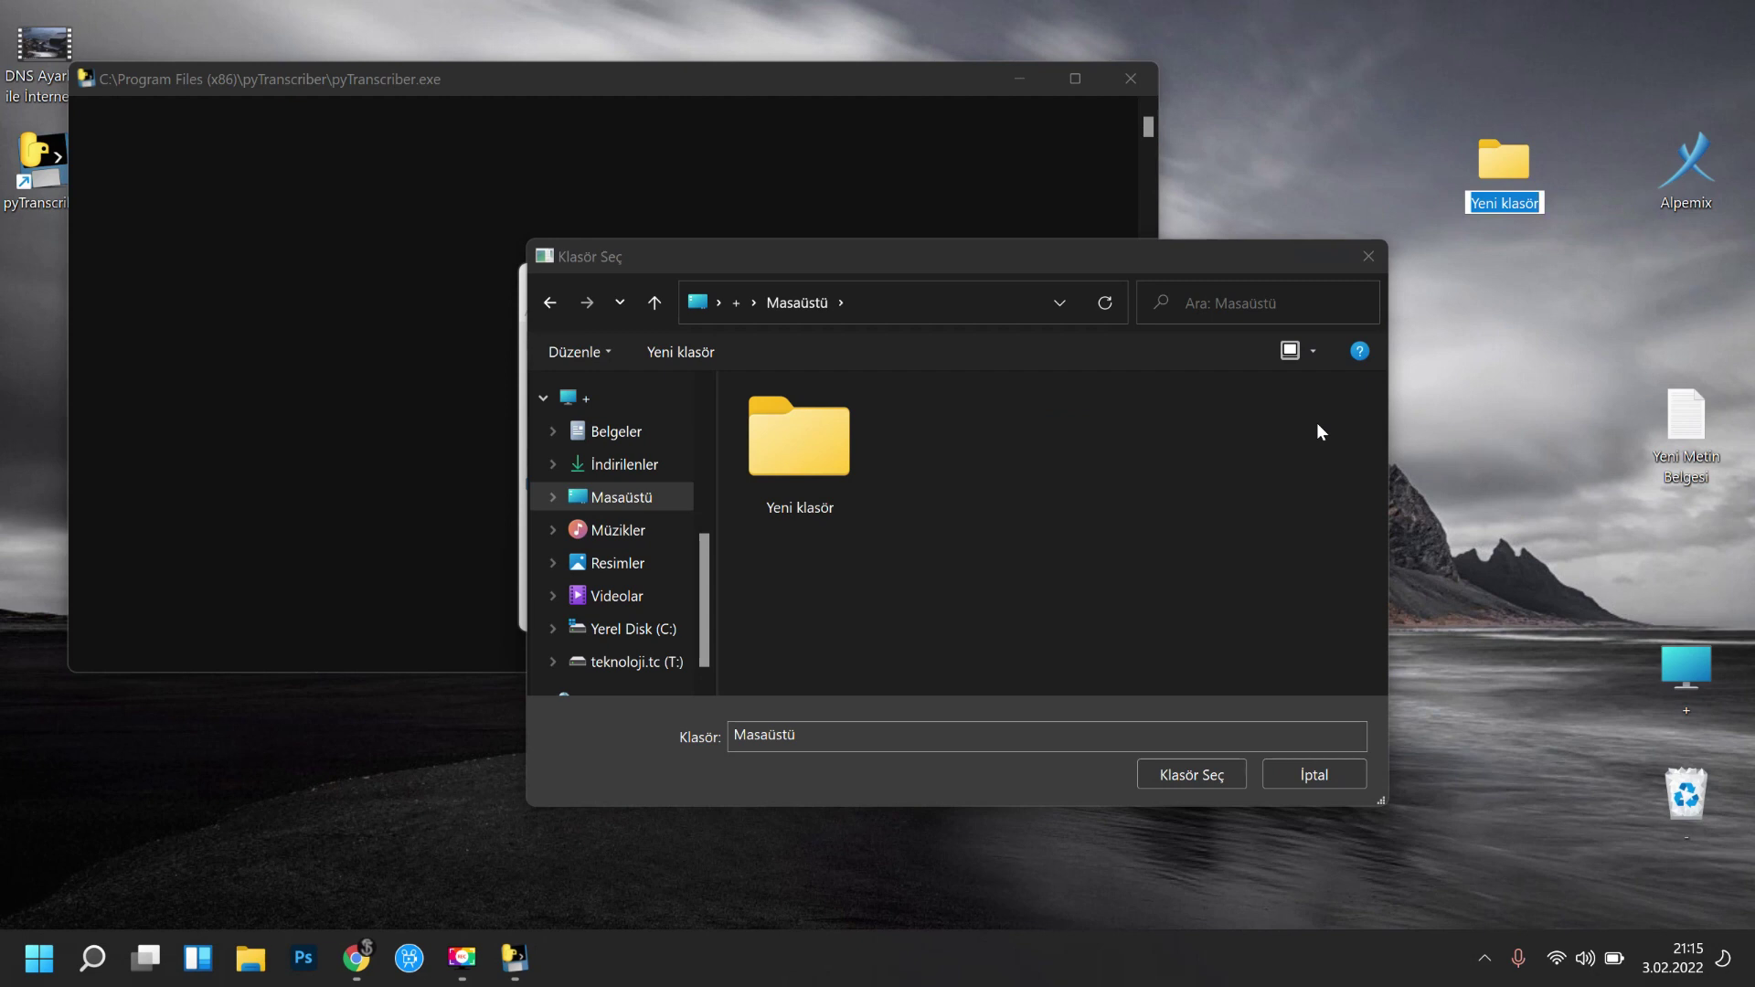
pyautogui.write('srt')
pyautogui.press('Return')
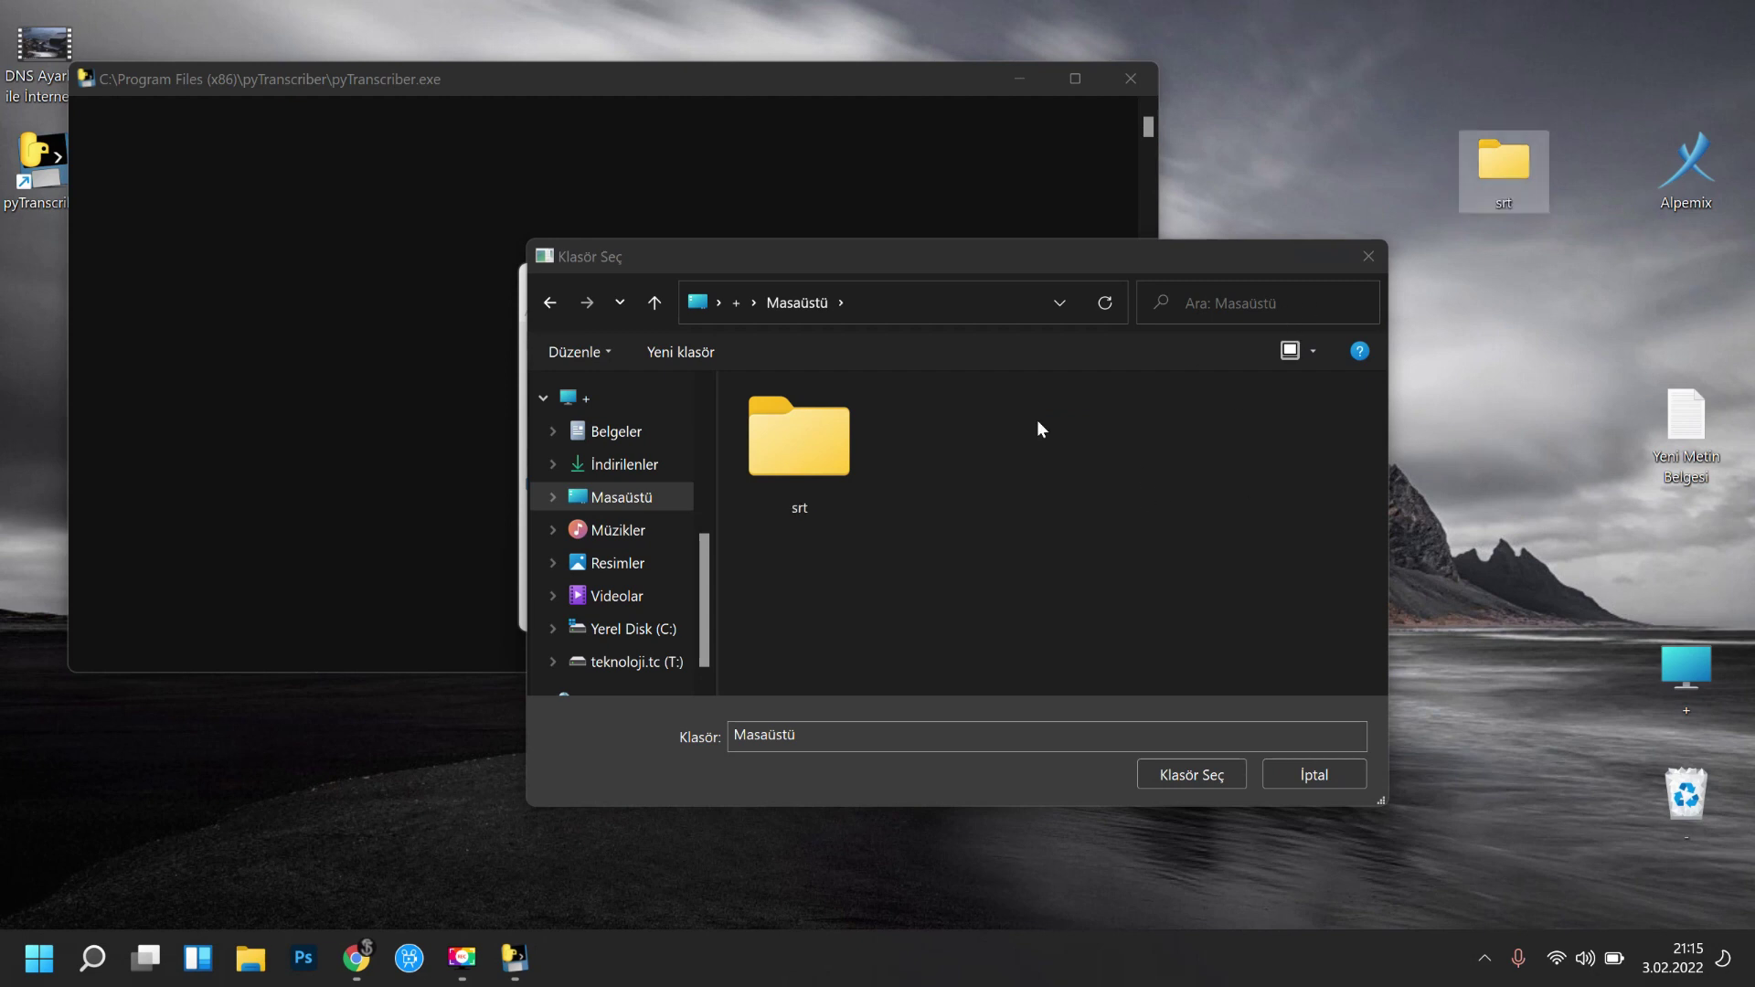
# Set the output location to the srt folder on the desktop
pyautogui.doubleClick(819, 430)
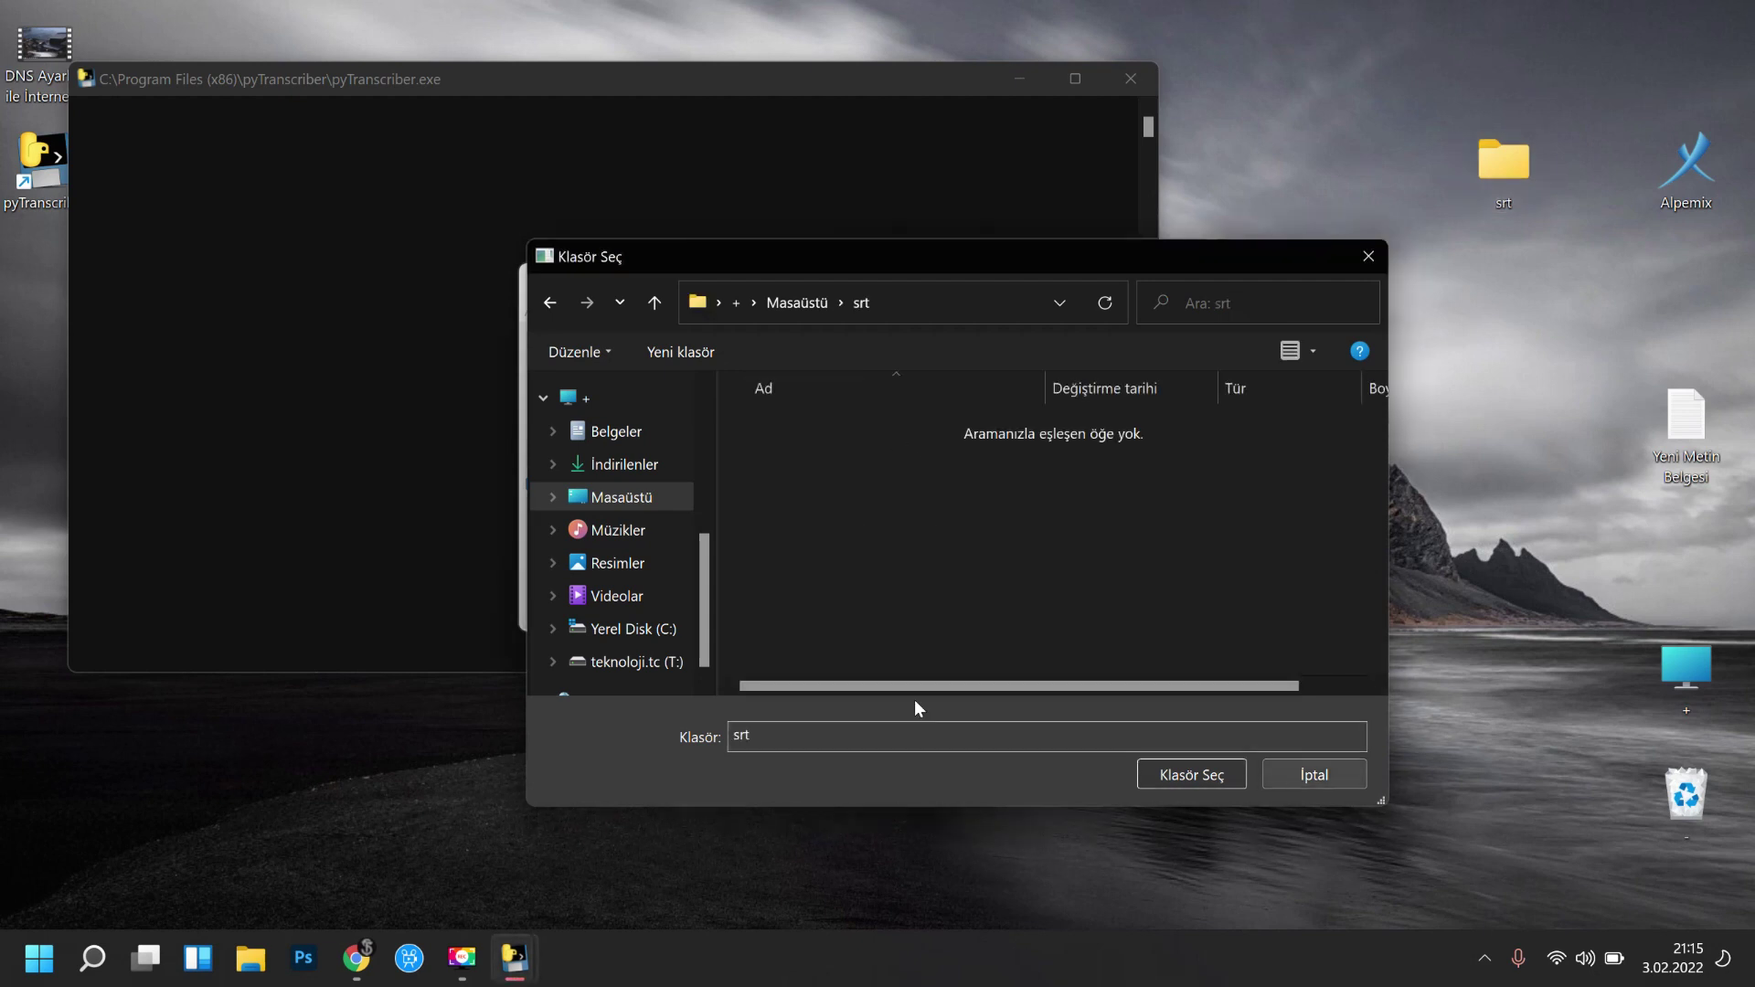
pyautogui.click(1367, 257)
pyautogui.click(606, 461)
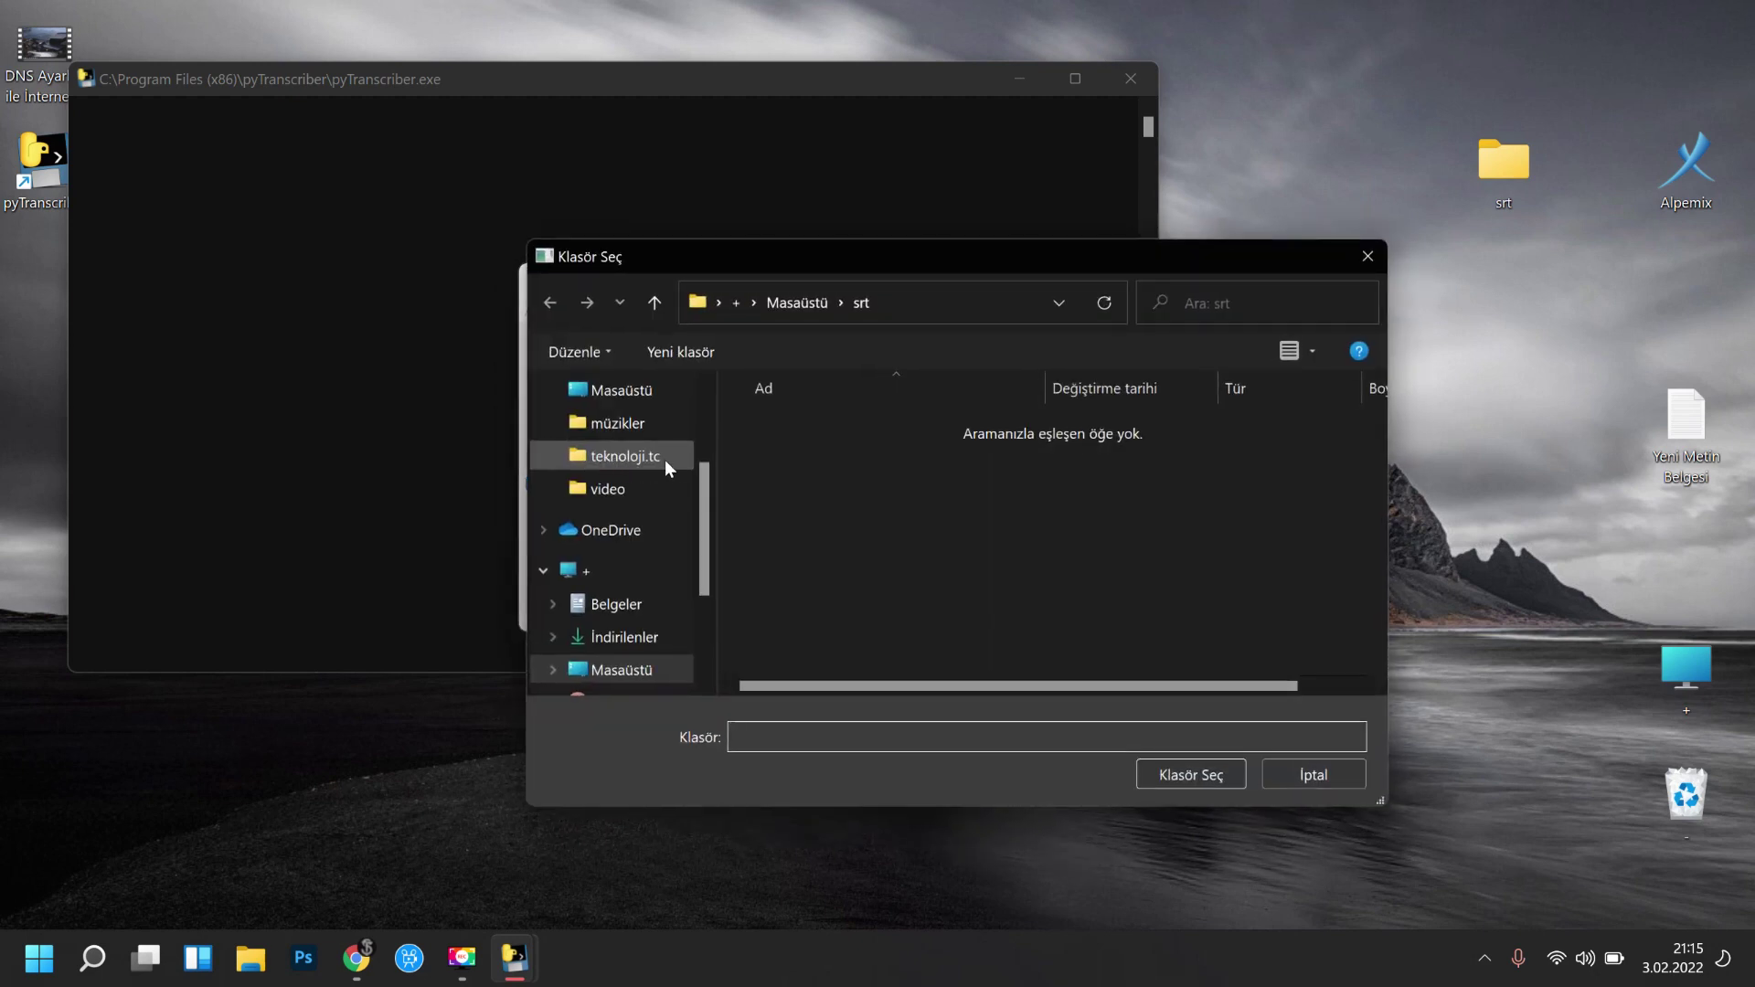
pyautogui.click(640, 391)
pyautogui.click(792, 468)
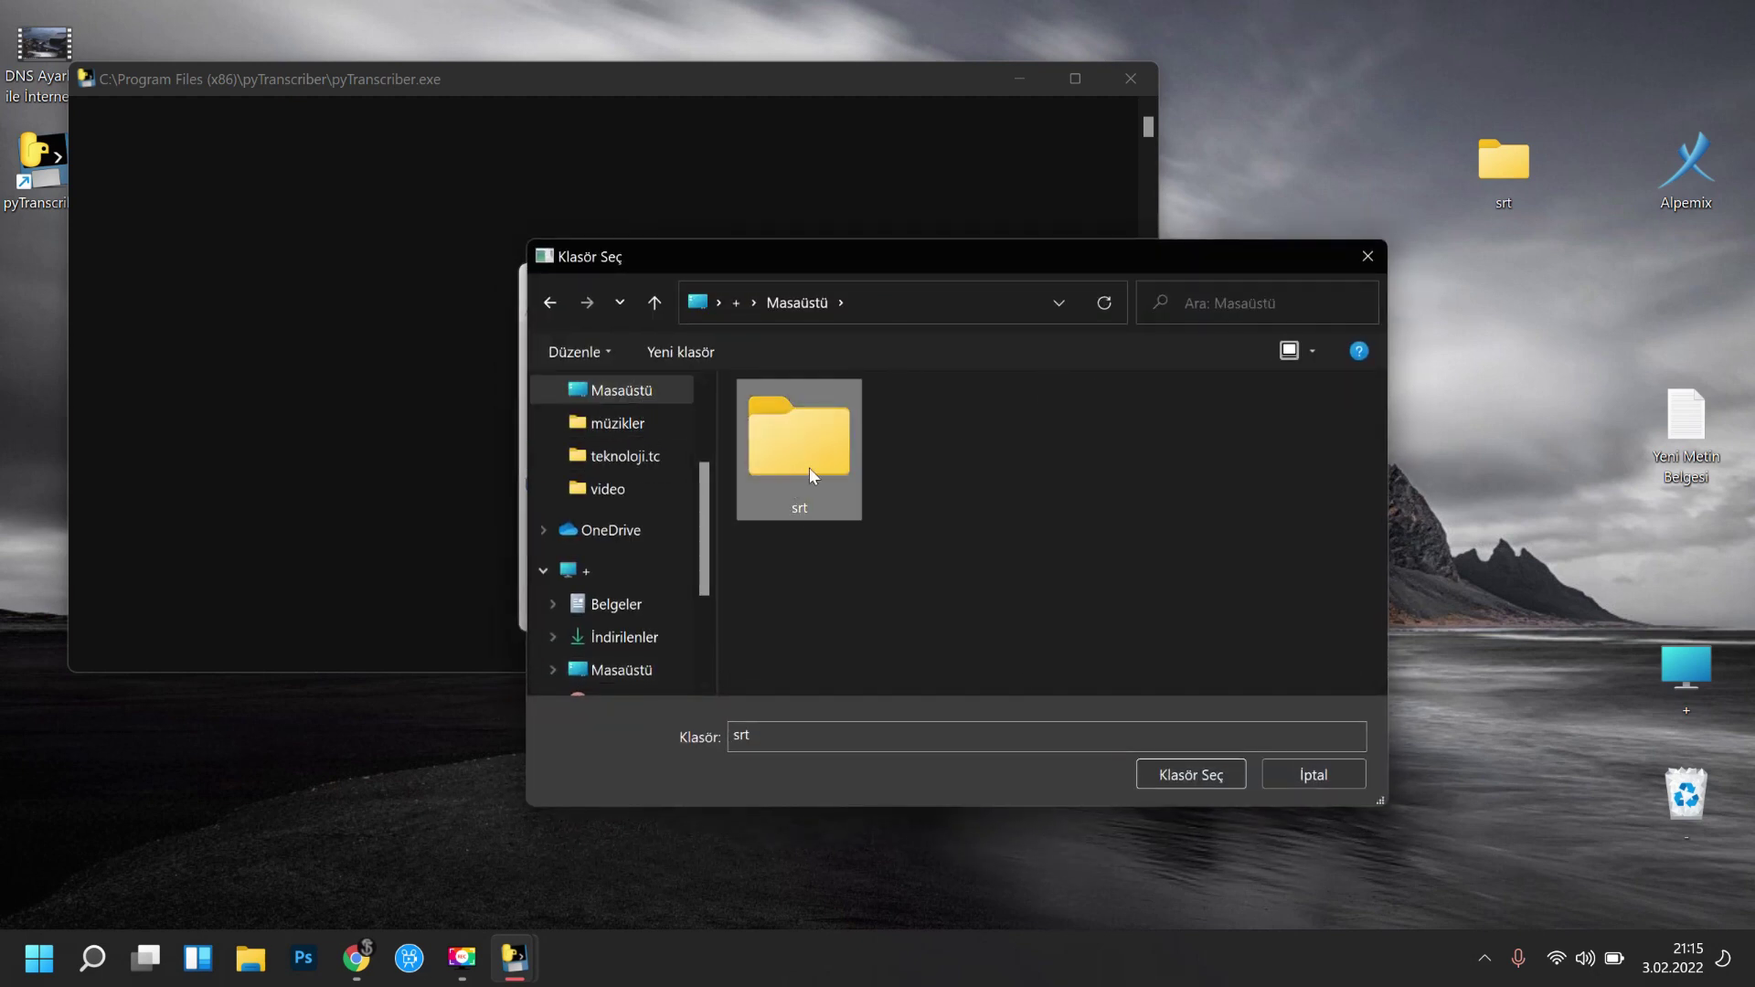
pyautogui.click(1203, 777)
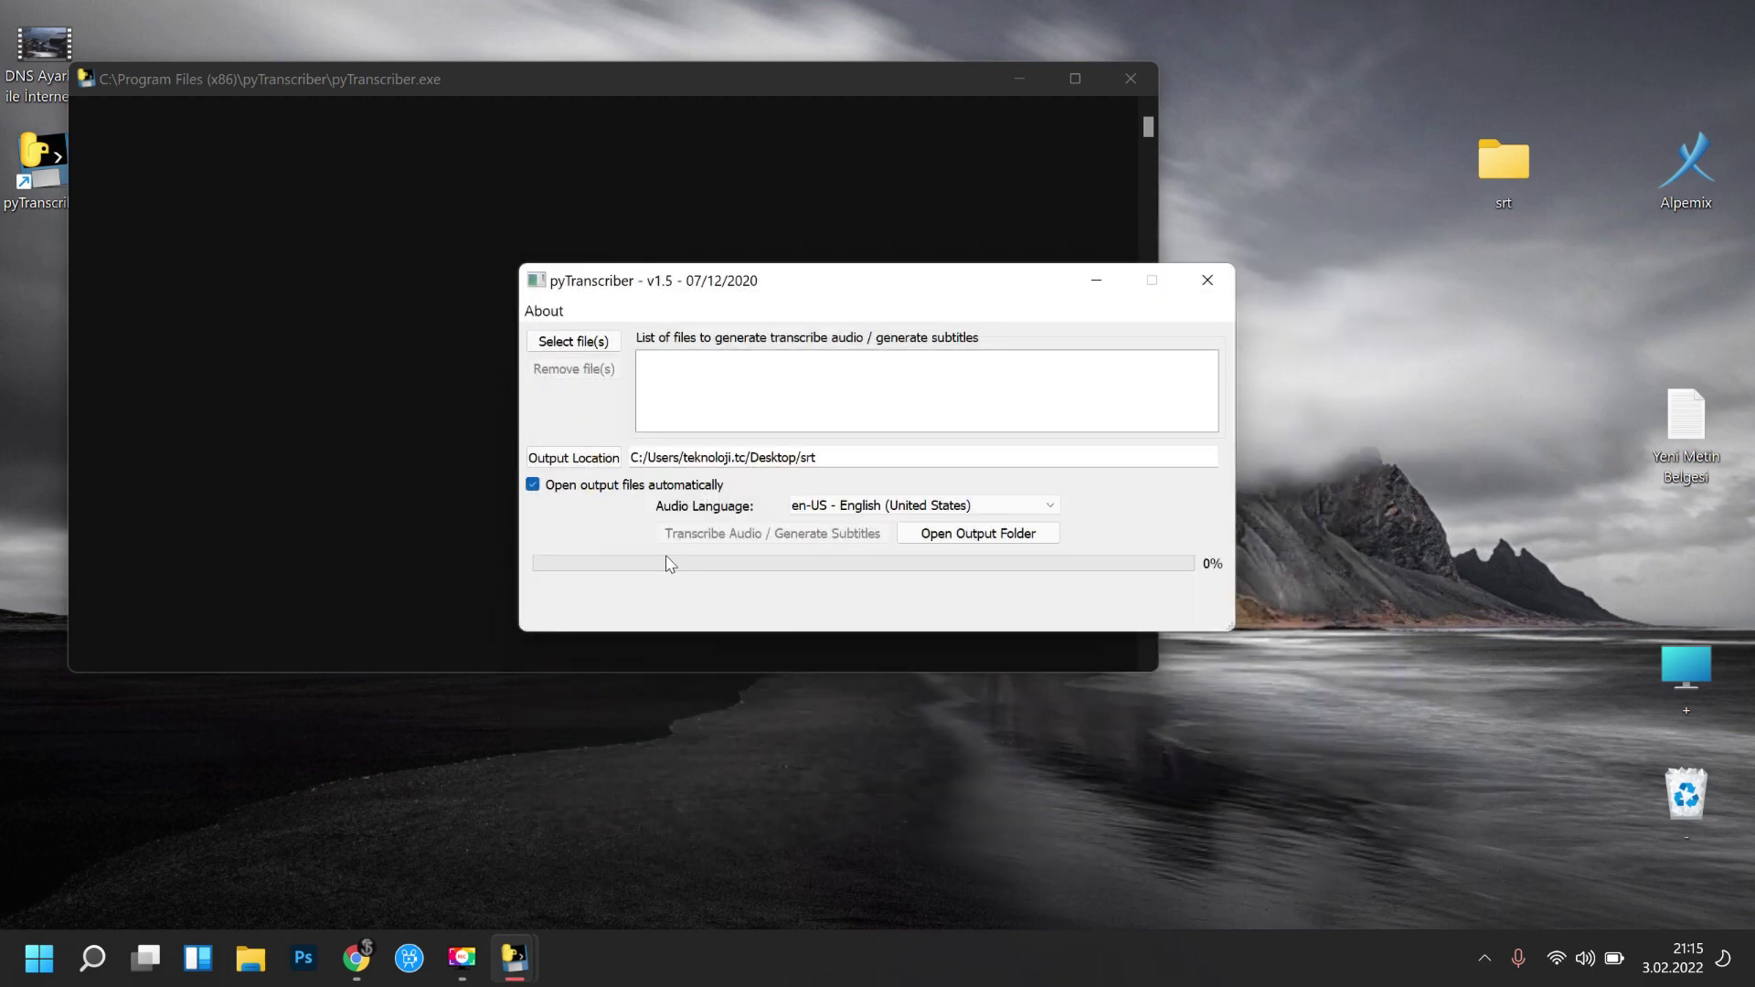
# Add the desktop video "DNS Ayarları ile İnternet Hızlandırma" to the list of files to transcribe
pyautogui.click(569, 342)
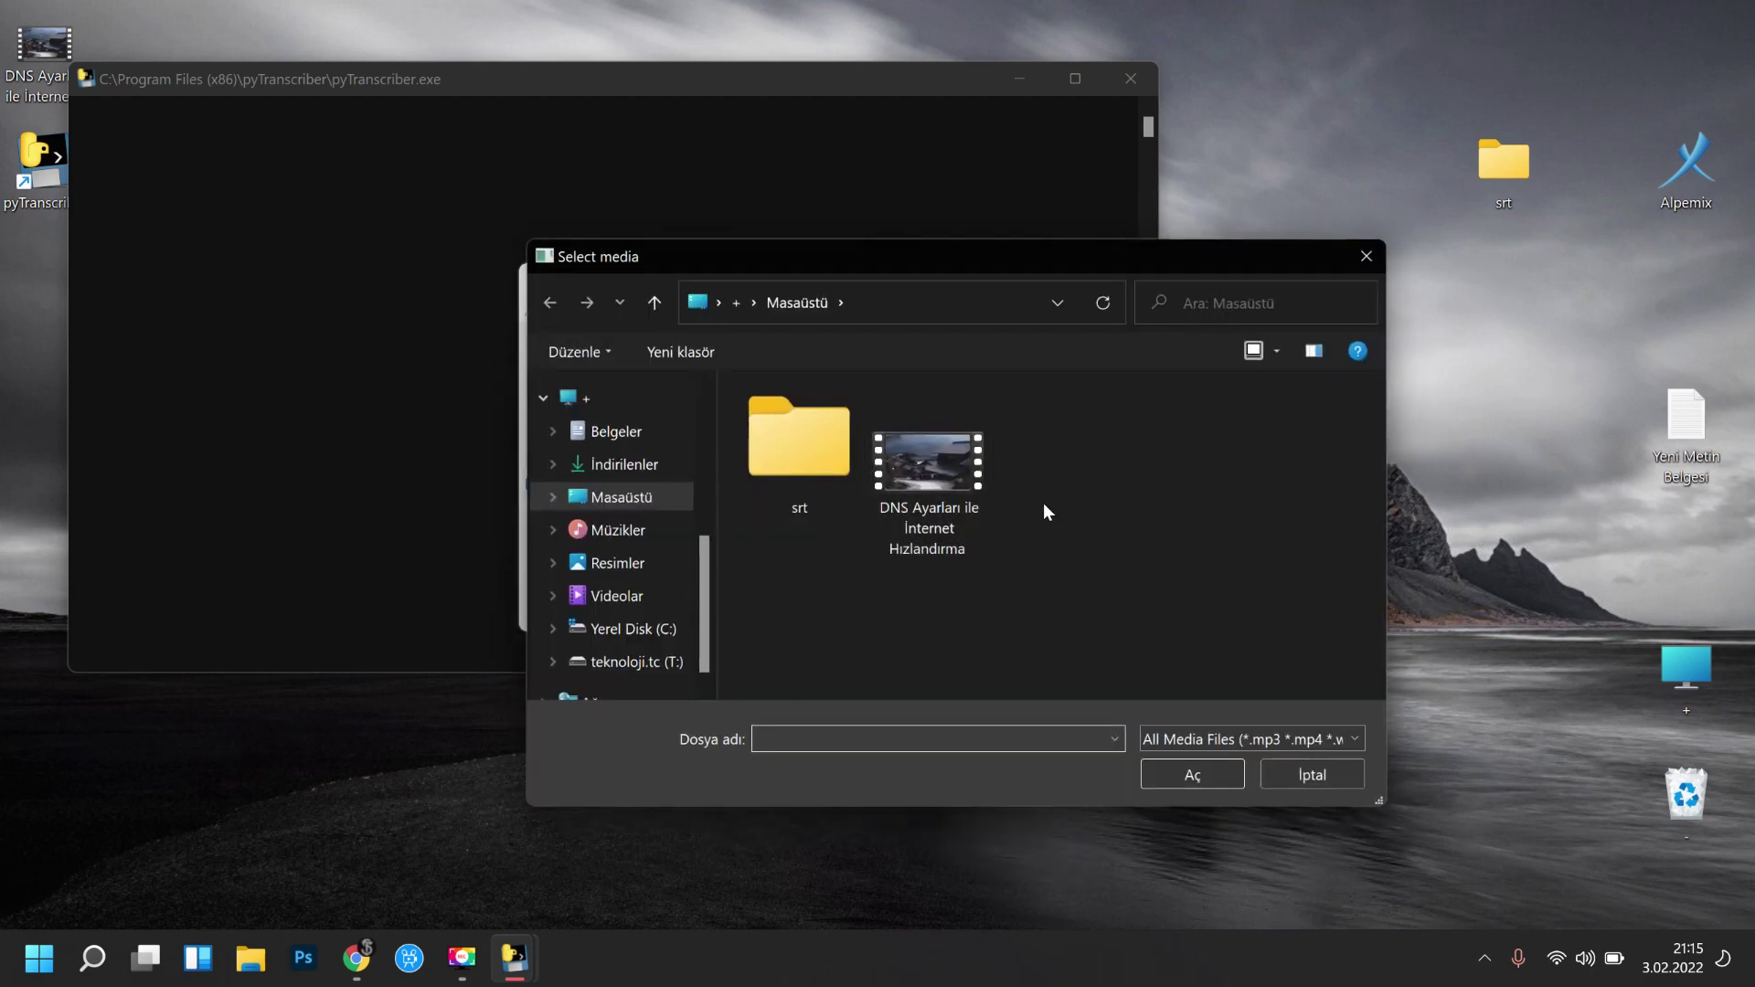
pyautogui.click(925, 475)
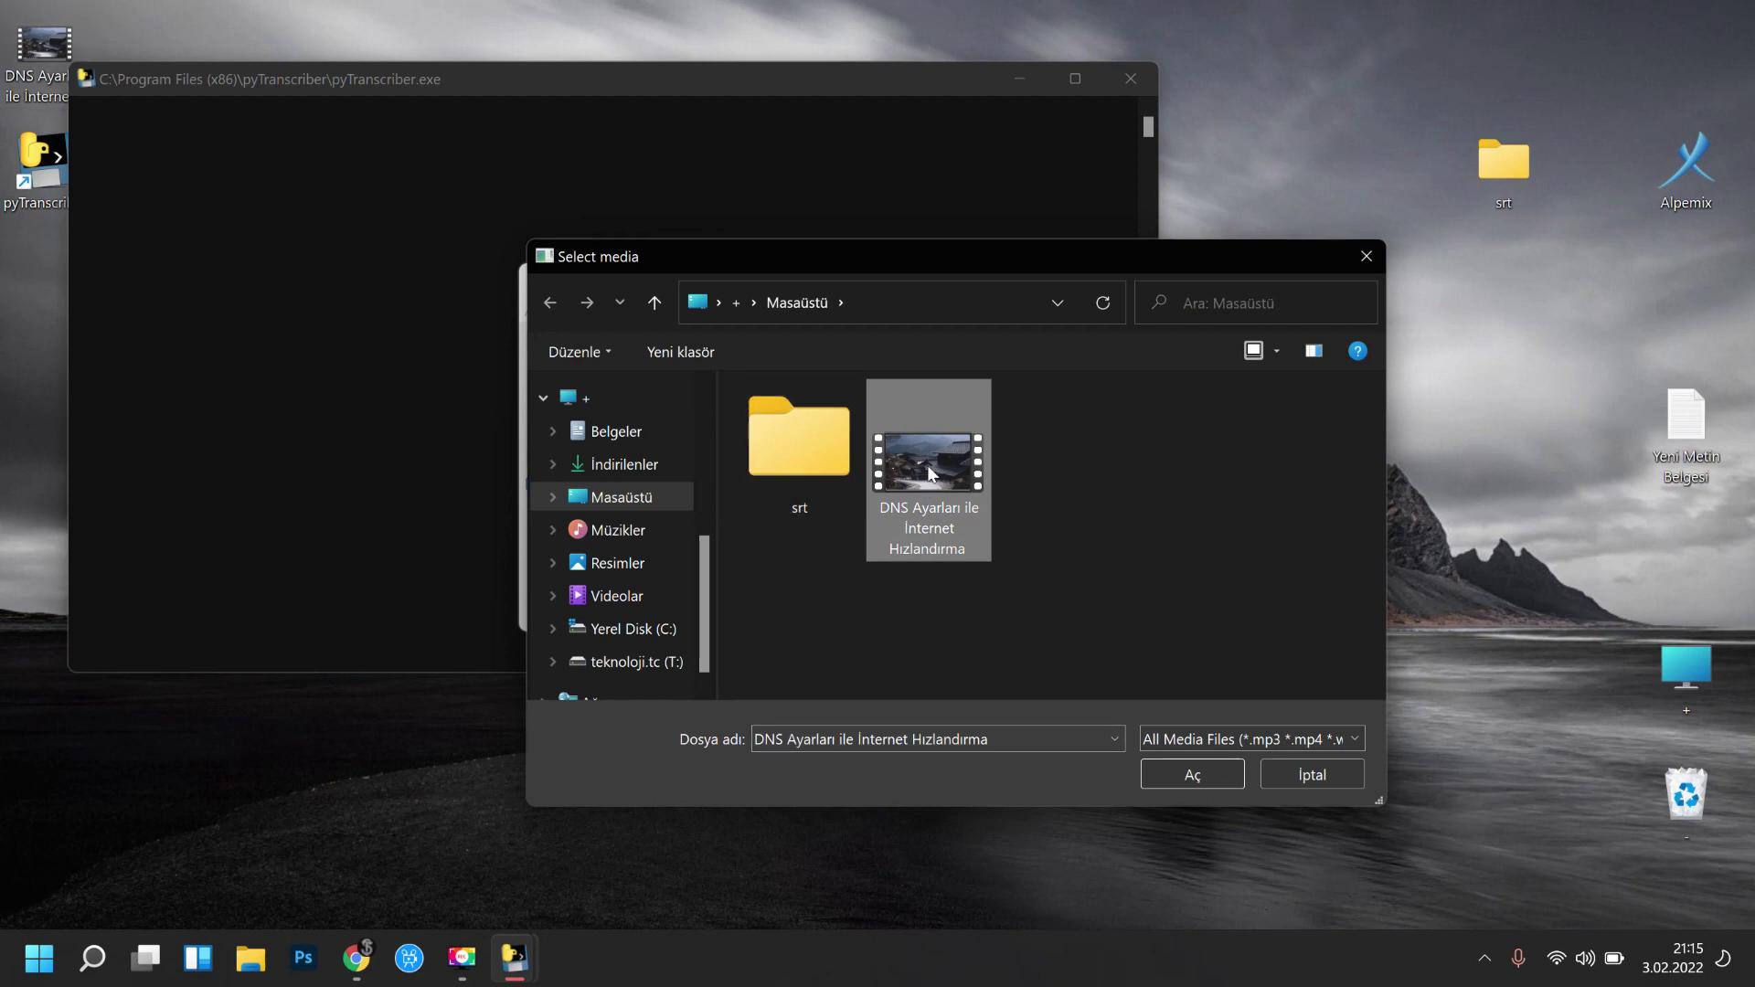
pyautogui.doubleClick(929, 473)
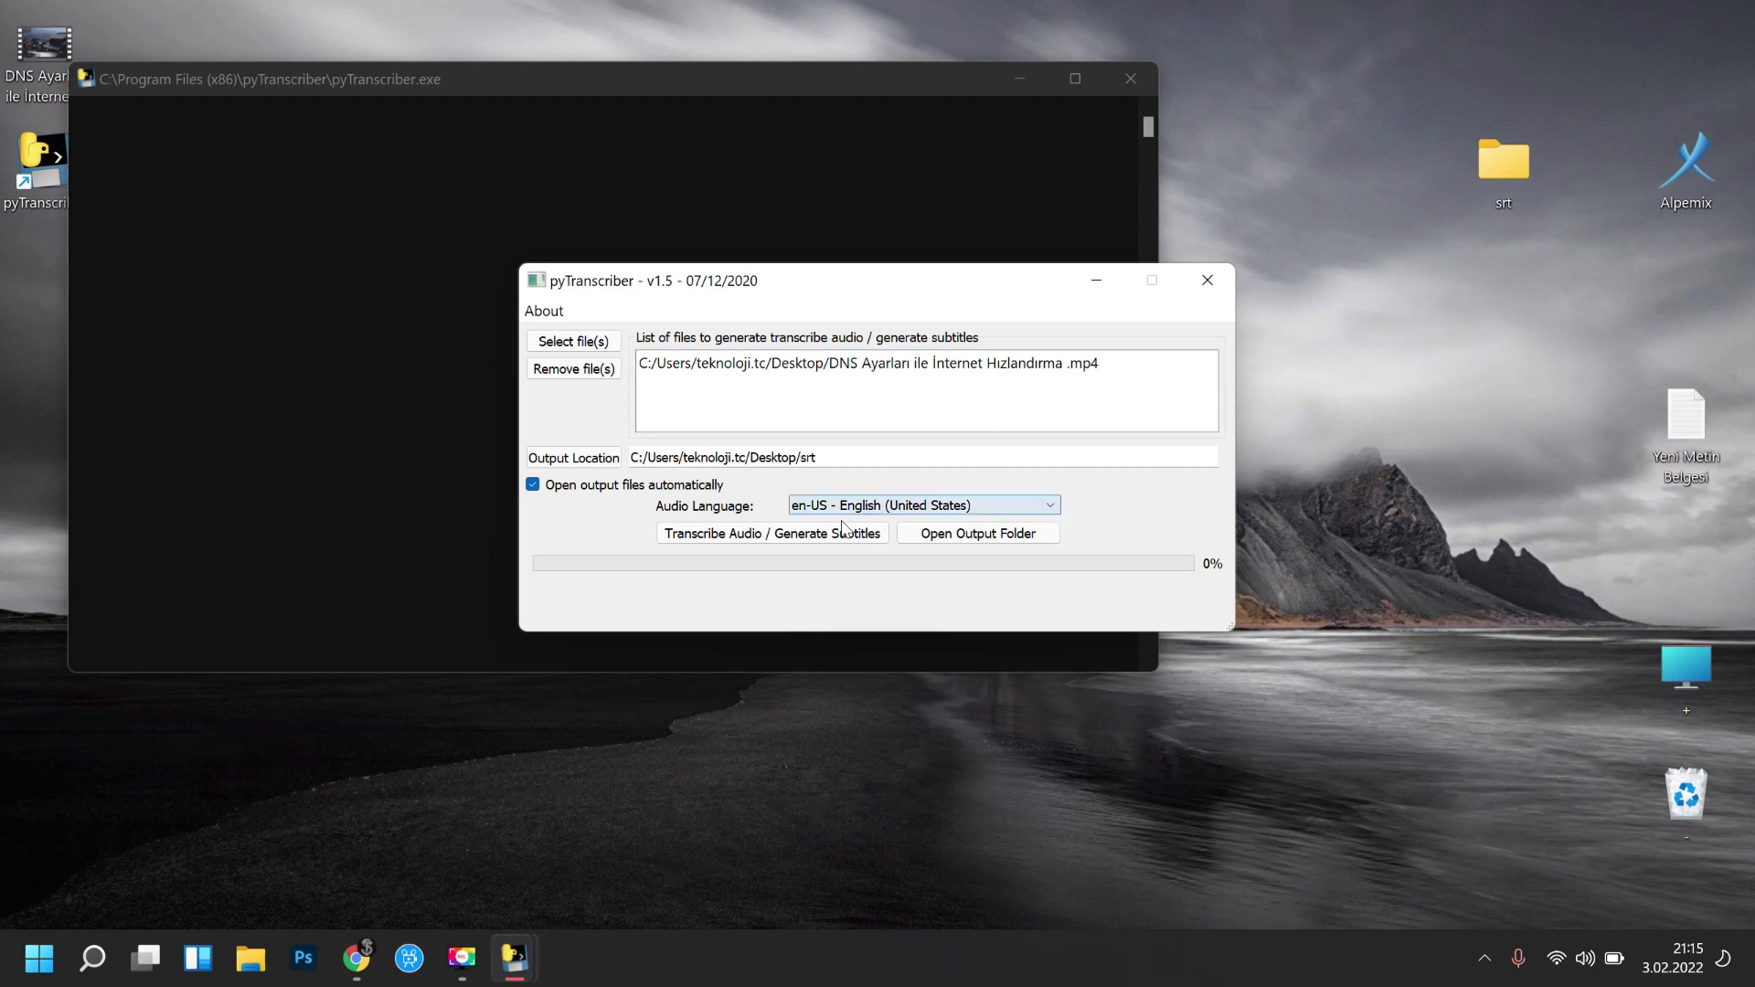
# Set the audio language to "tr - Turkish" and start transcribing the audio and generating subtitles
pyautogui.click(894, 509)
pyautogui.scroll(-5, 859, 640)
pyautogui.scroll(-15, 860, 639)
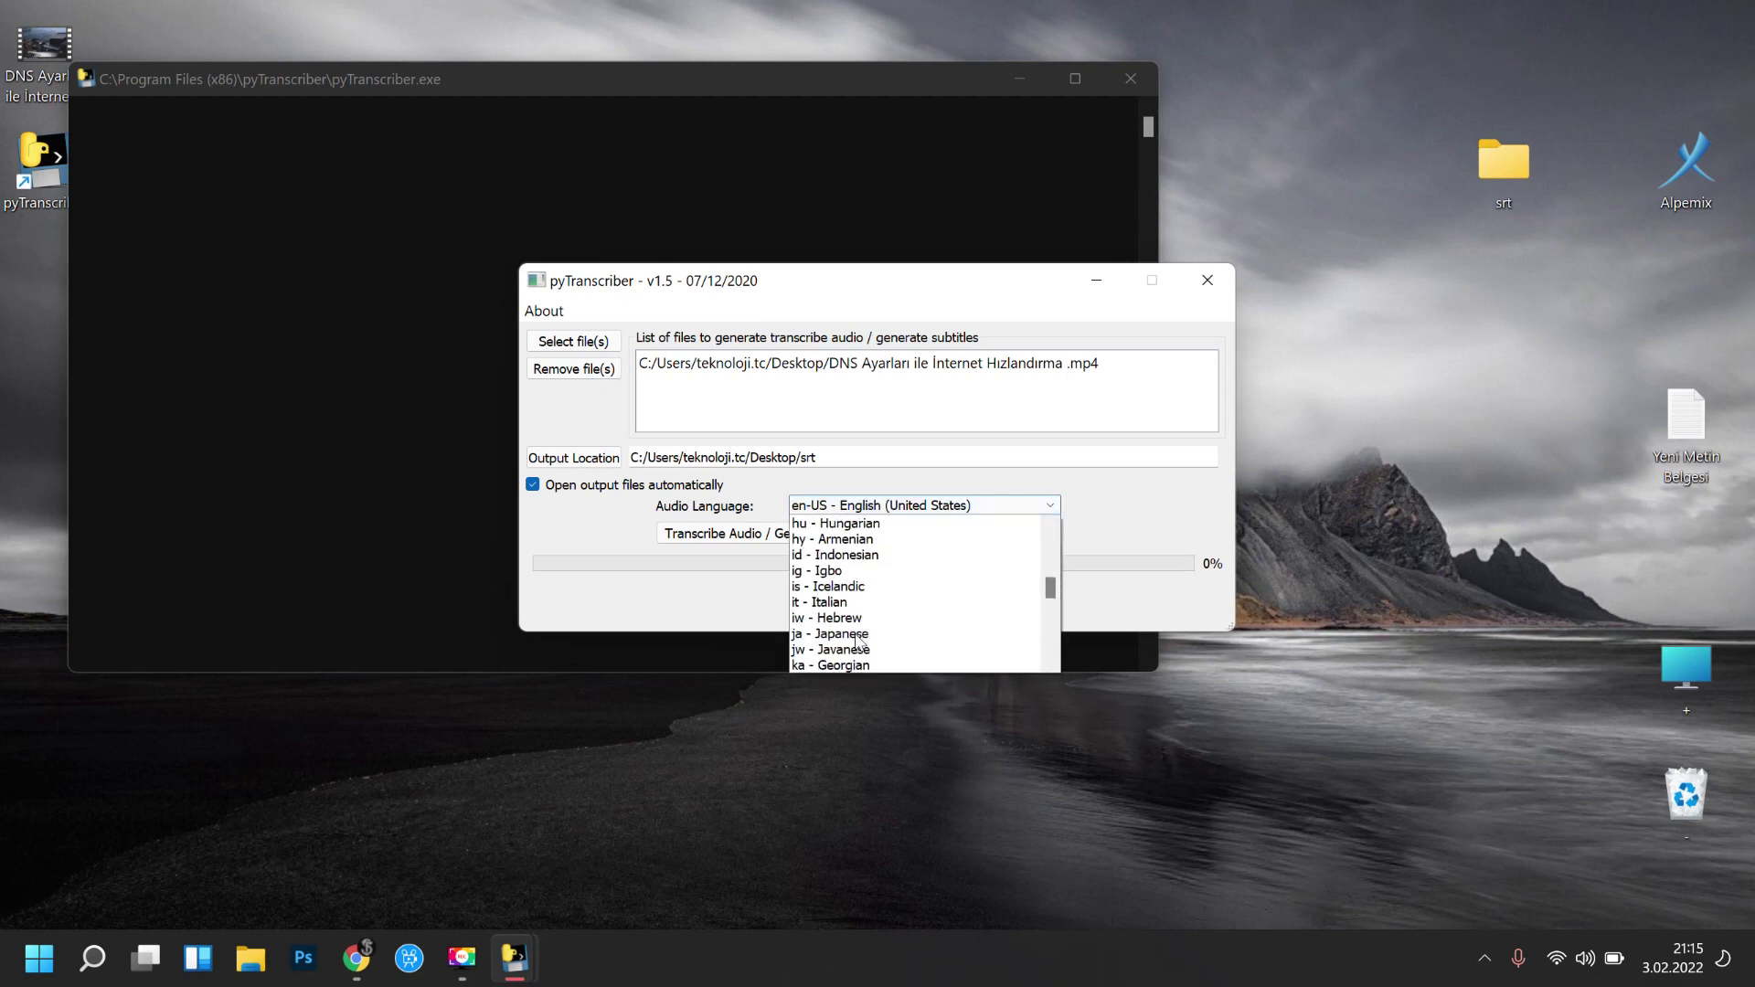
pyautogui.scroll(-1, 859, 640)
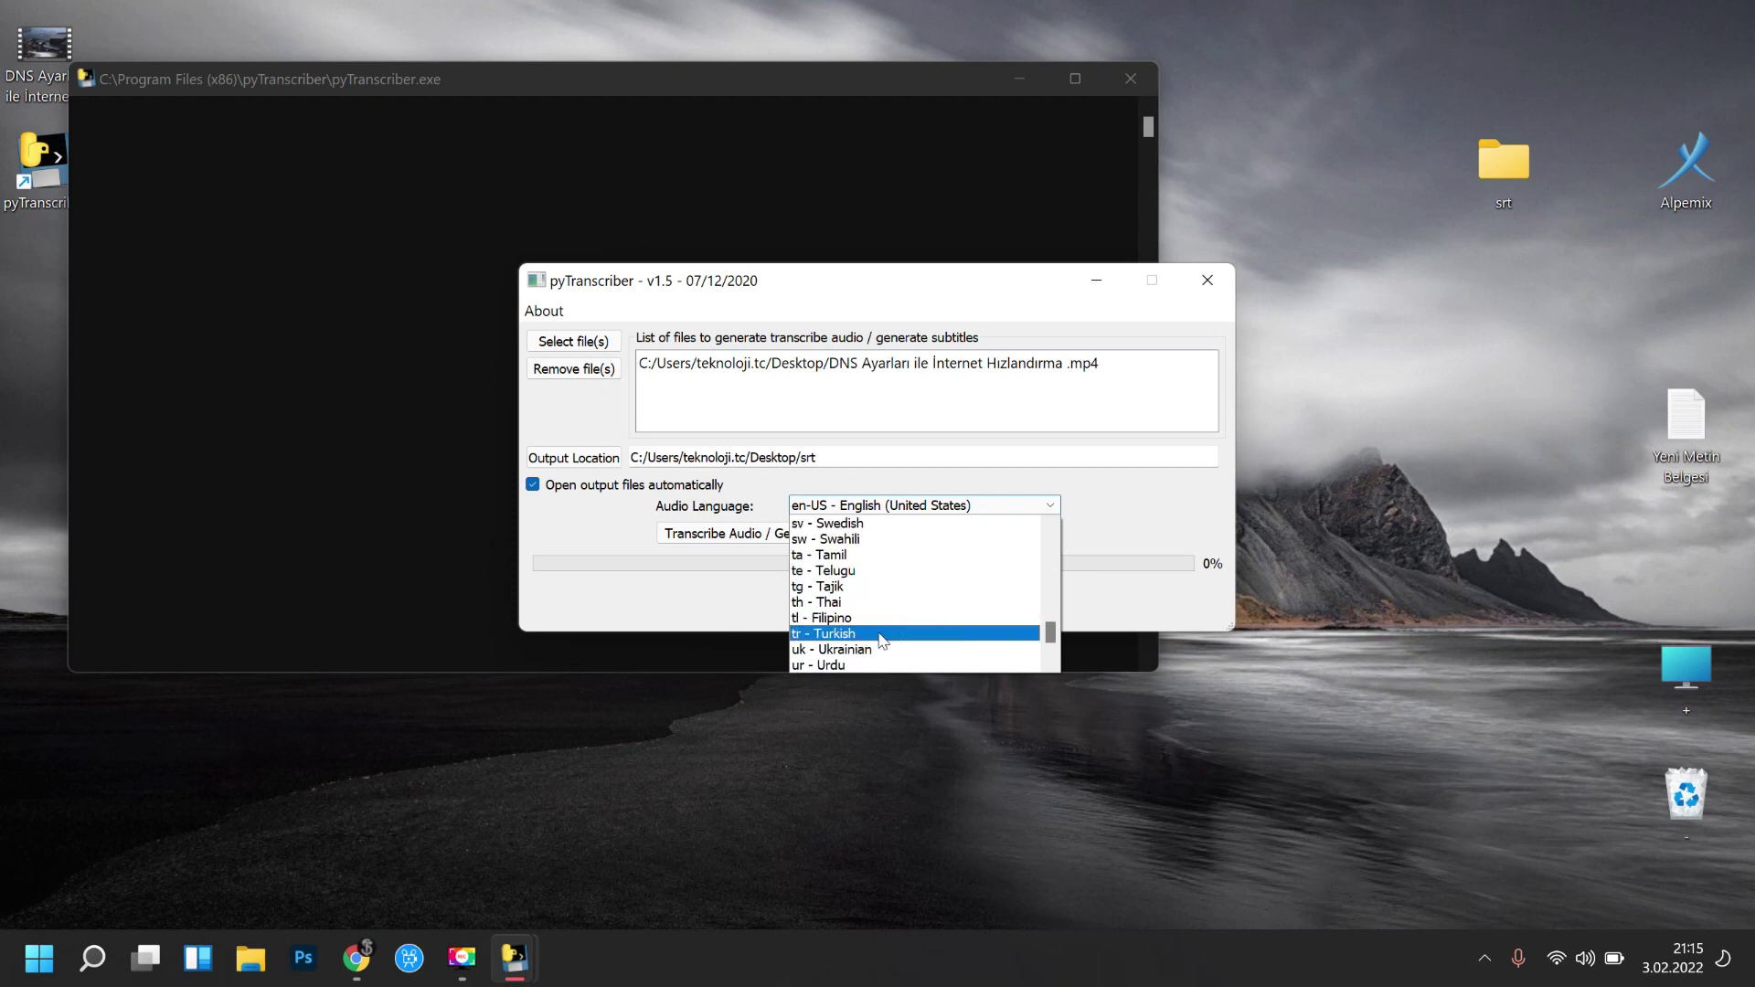
pyautogui.click(883, 636)
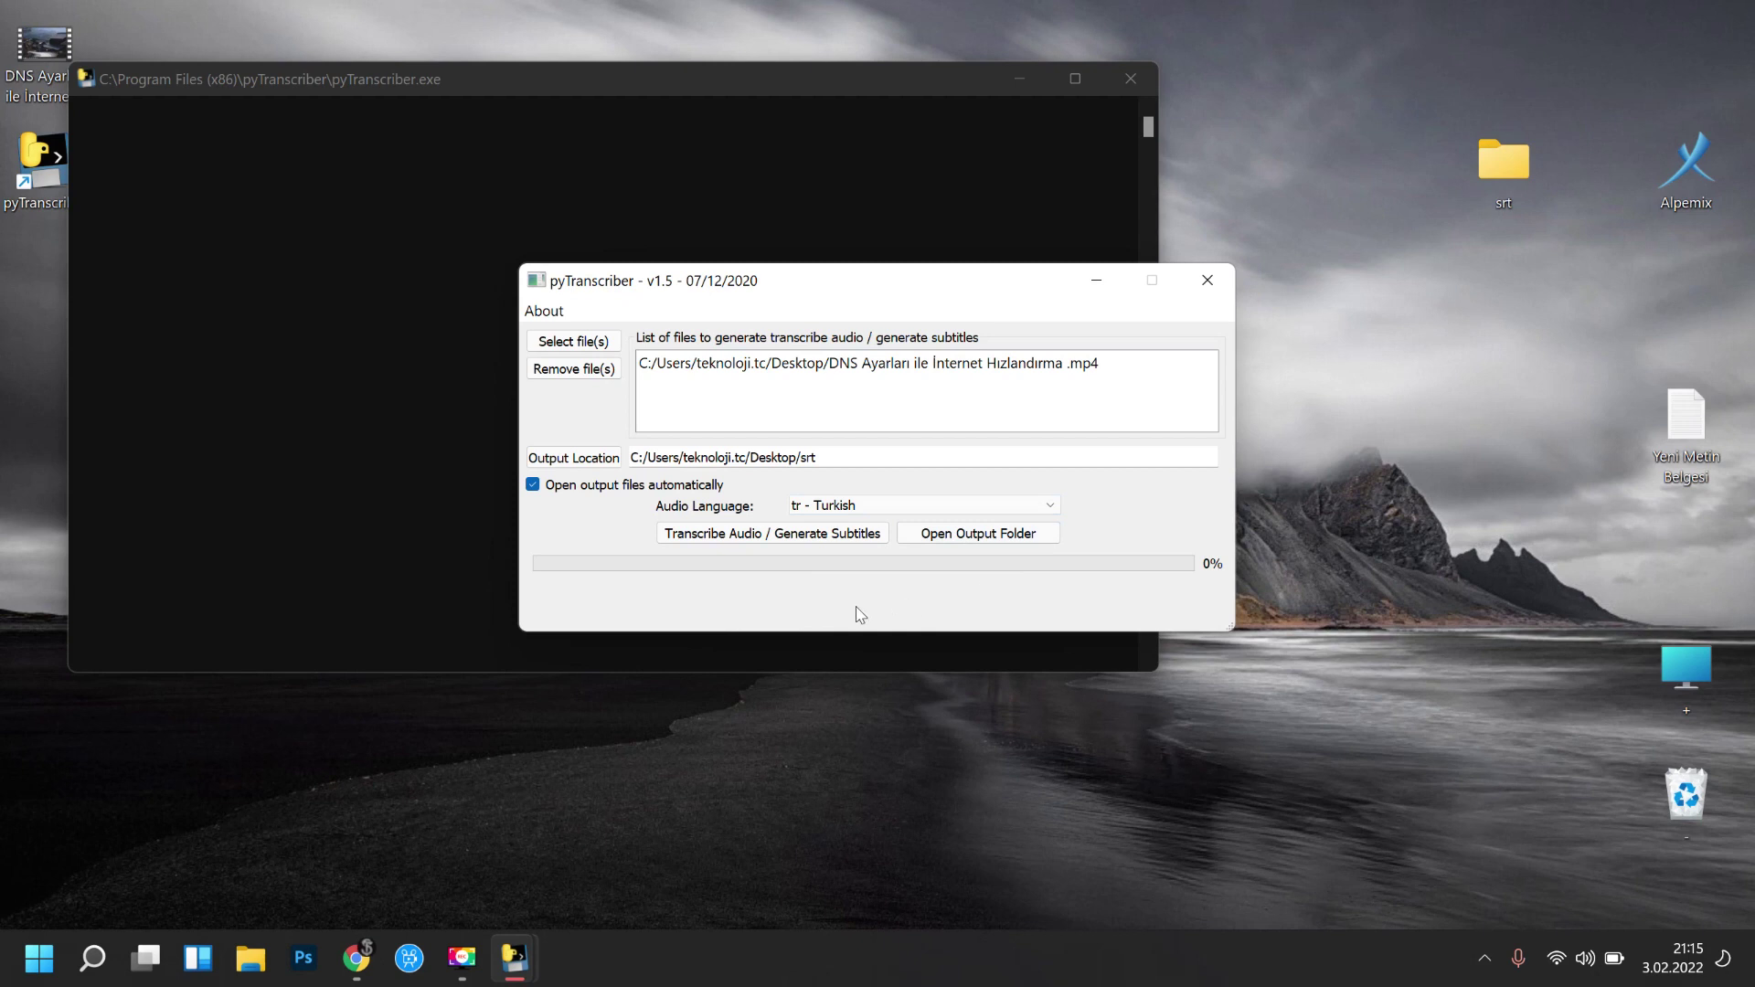
pyautogui.click(749, 538)
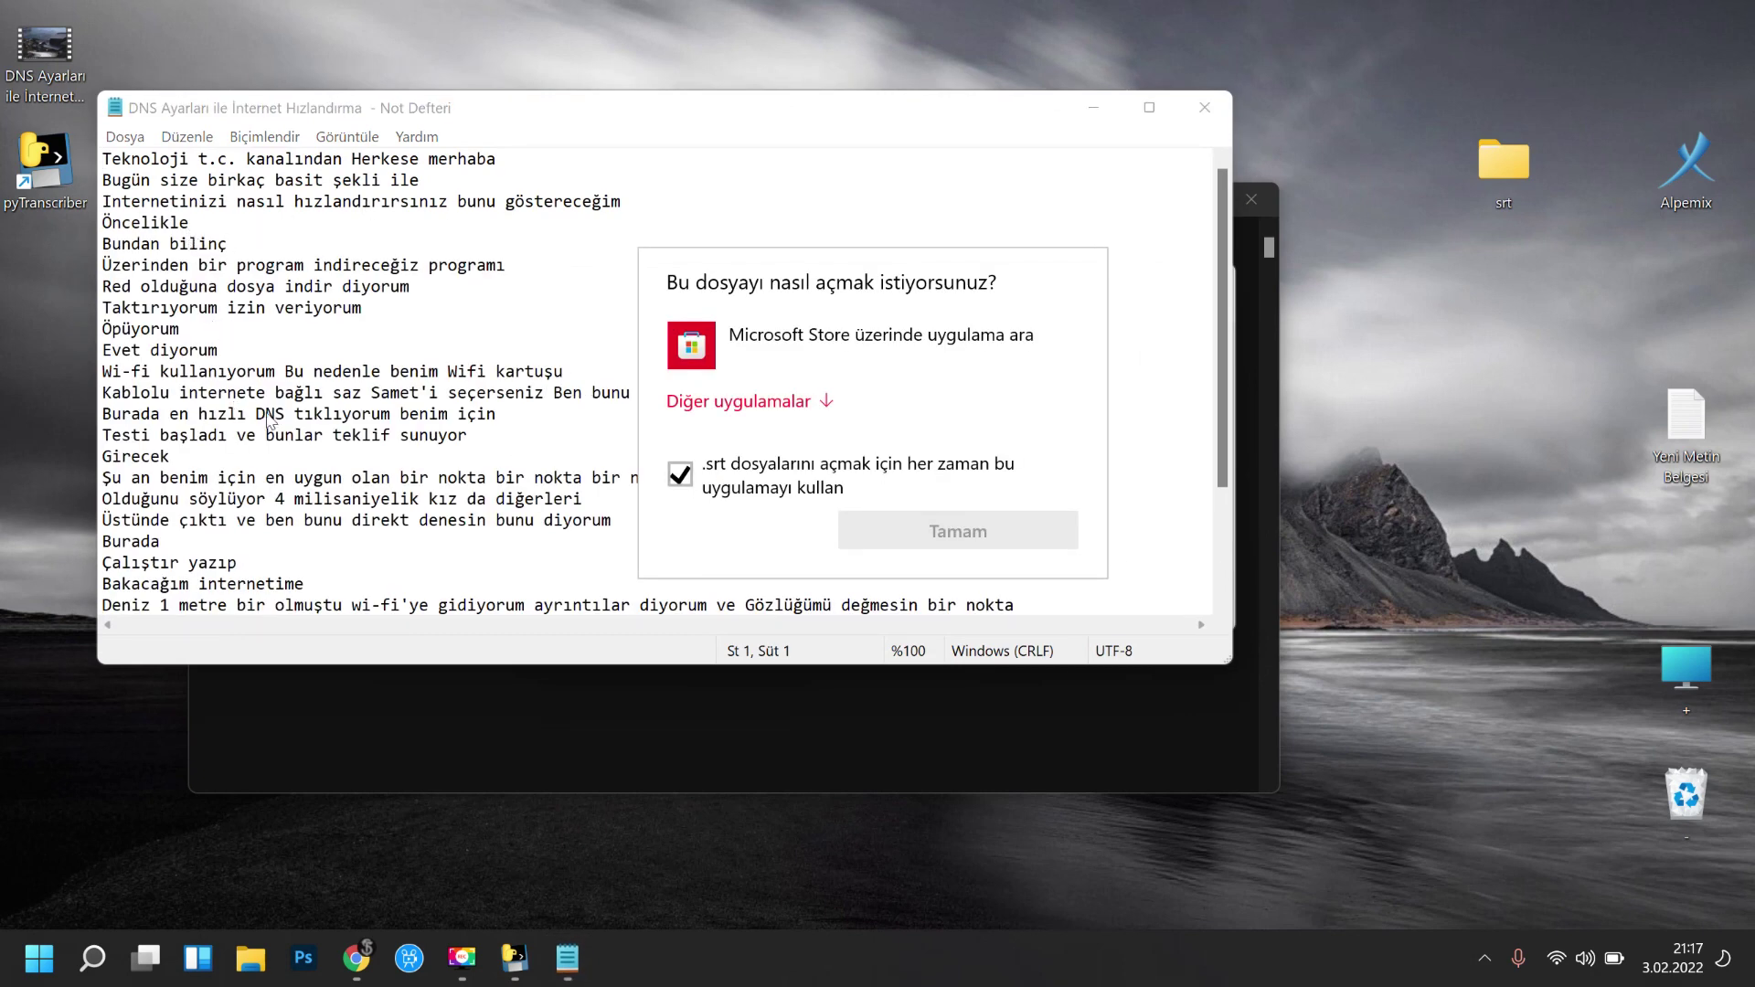
# Choose Not Defteri as the app that always opens .srt files, look through the subtitles and close both transcript windows
pyautogui.click(739, 401)
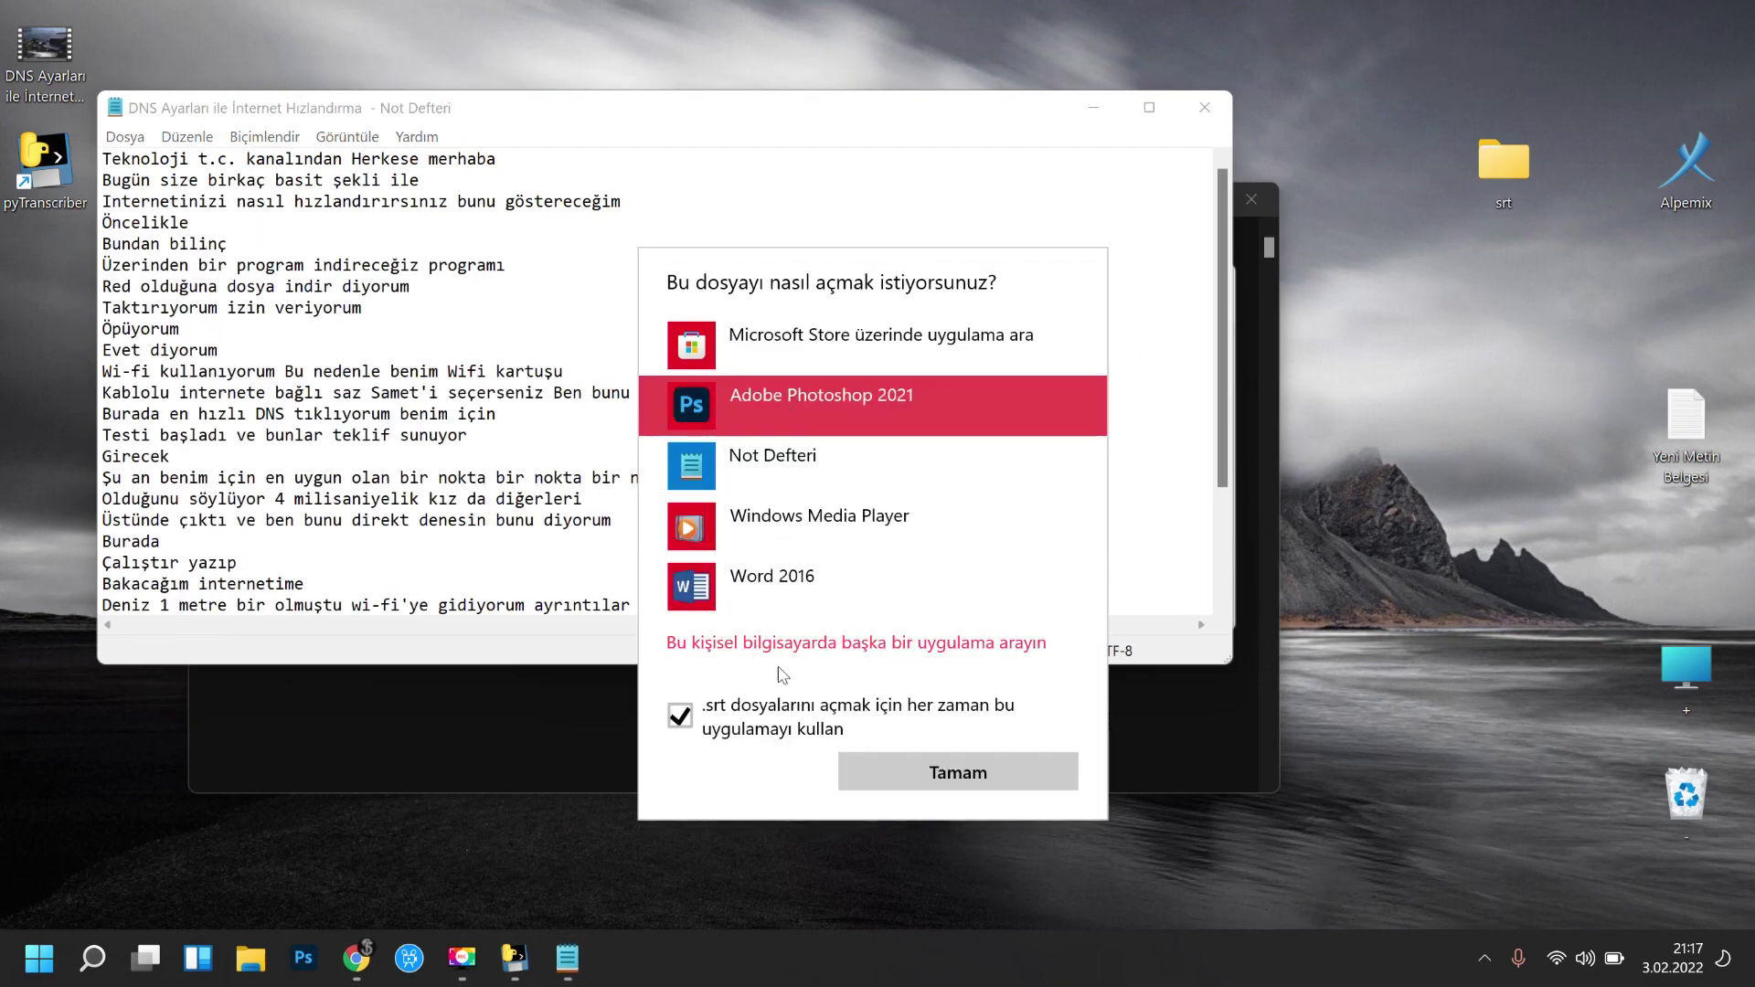
pyautogui.click(768, 466)
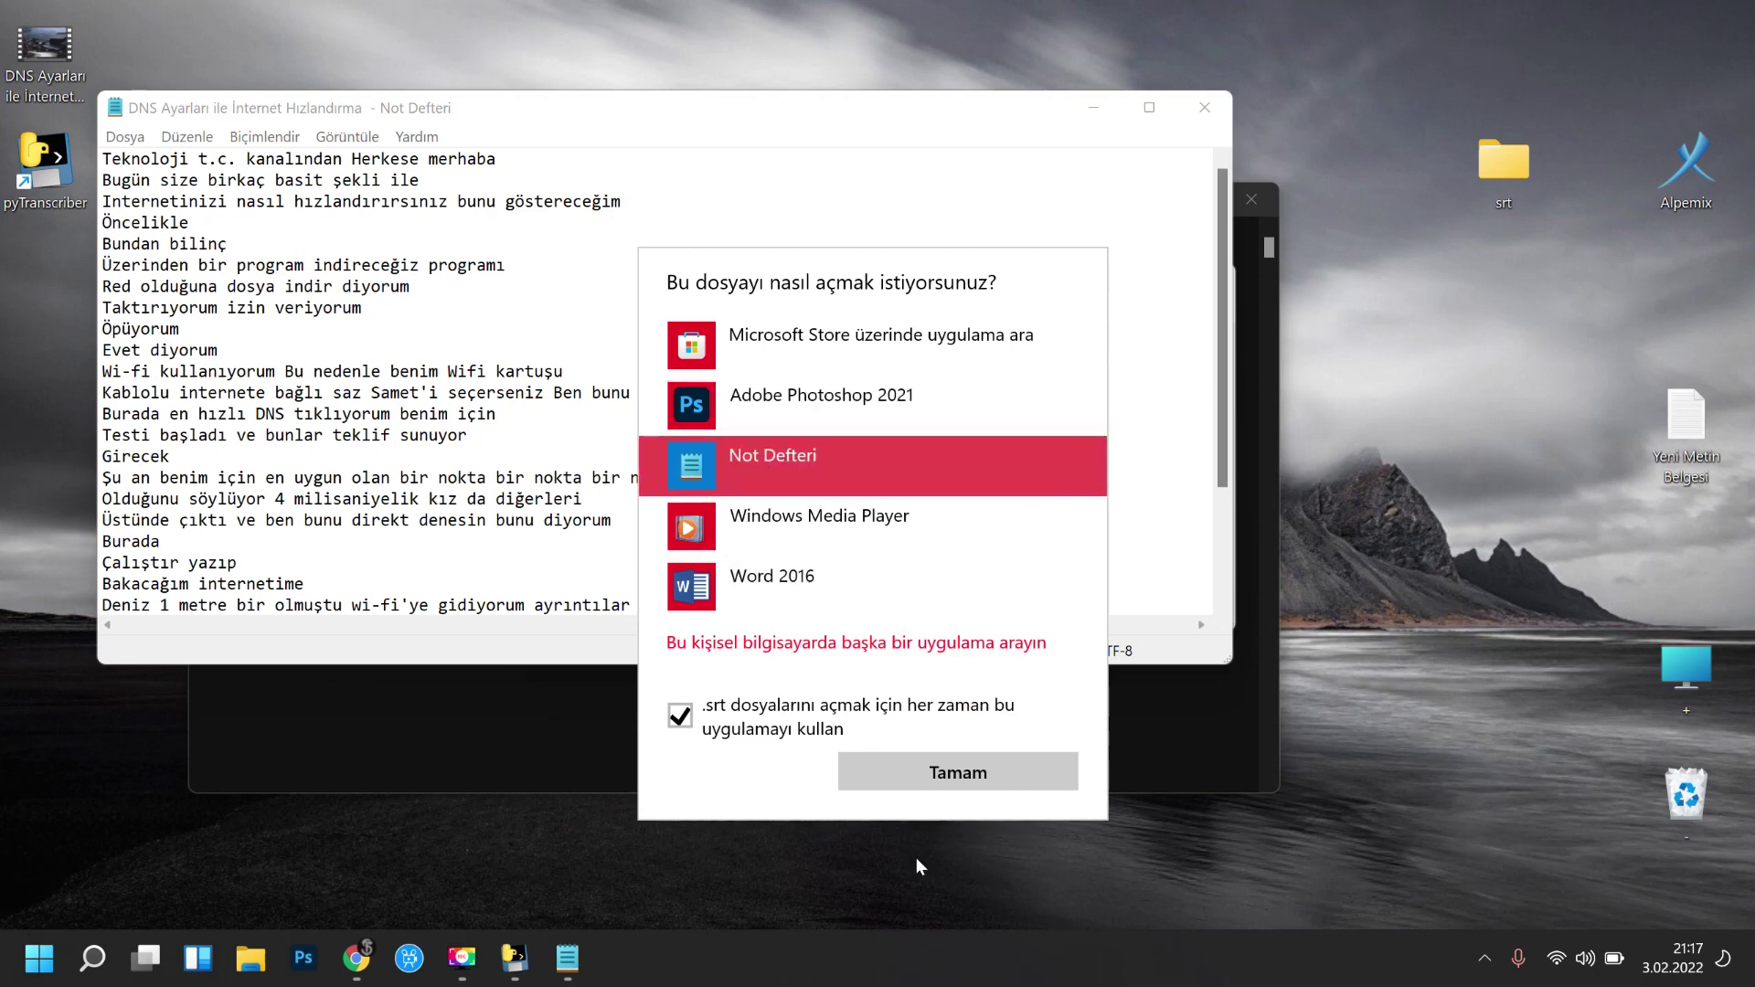
pyautogui.click(950, 775)
pyautogui.scroll(-6, 246, 347)
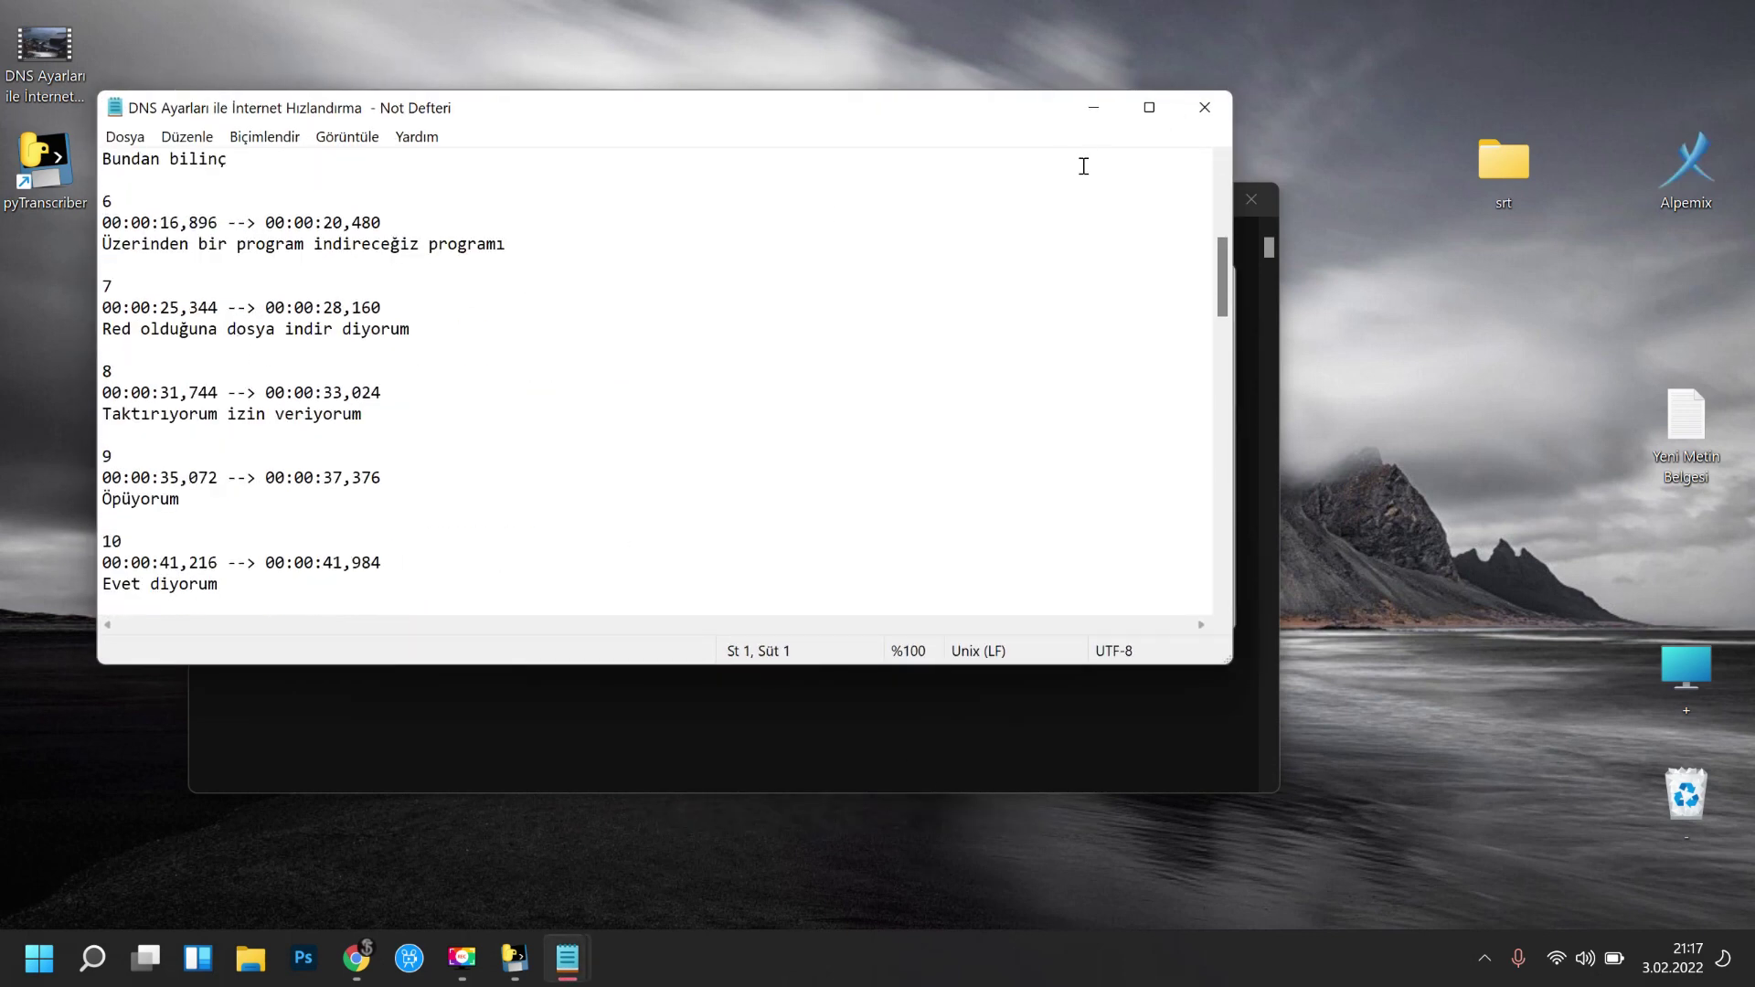
pyautogui.click(1205, 107)
pyautogui.click(1206, 113)
# Open the srt folder from the desktop and widen its Ad column
pyautogui.doubleClick(1528, 156)
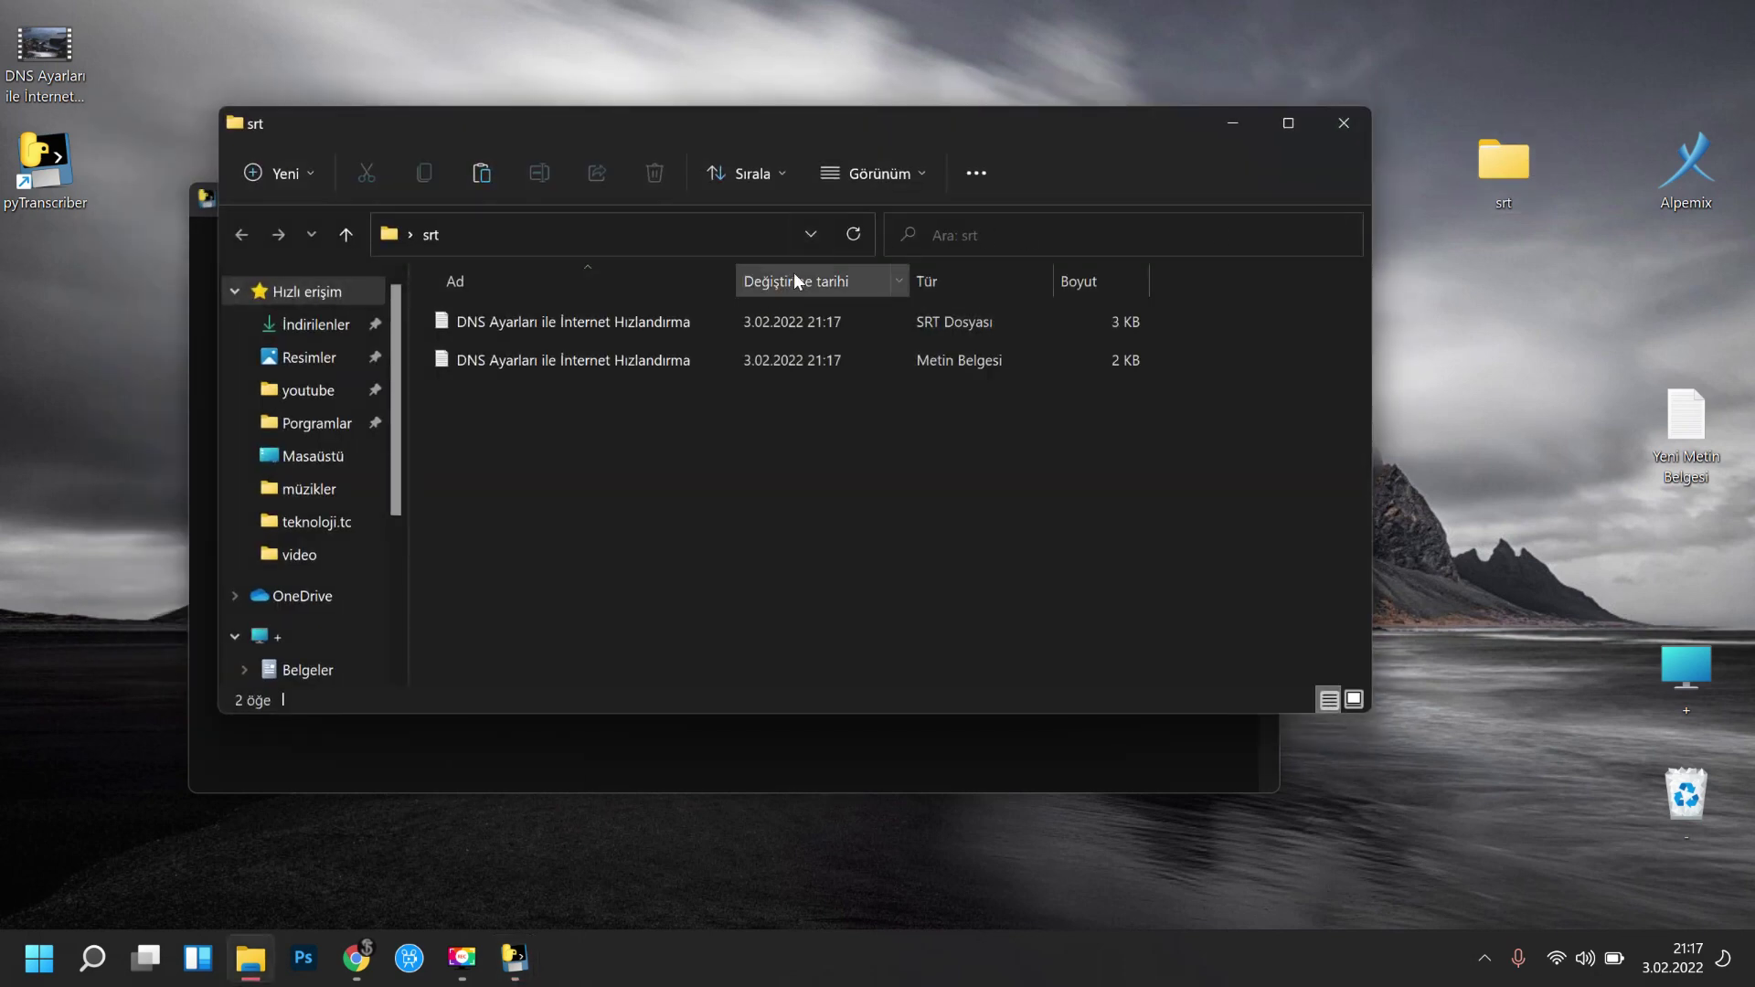
pyautogui.moveTo(736, 276); pyautogui.dragTo(1083, 276)
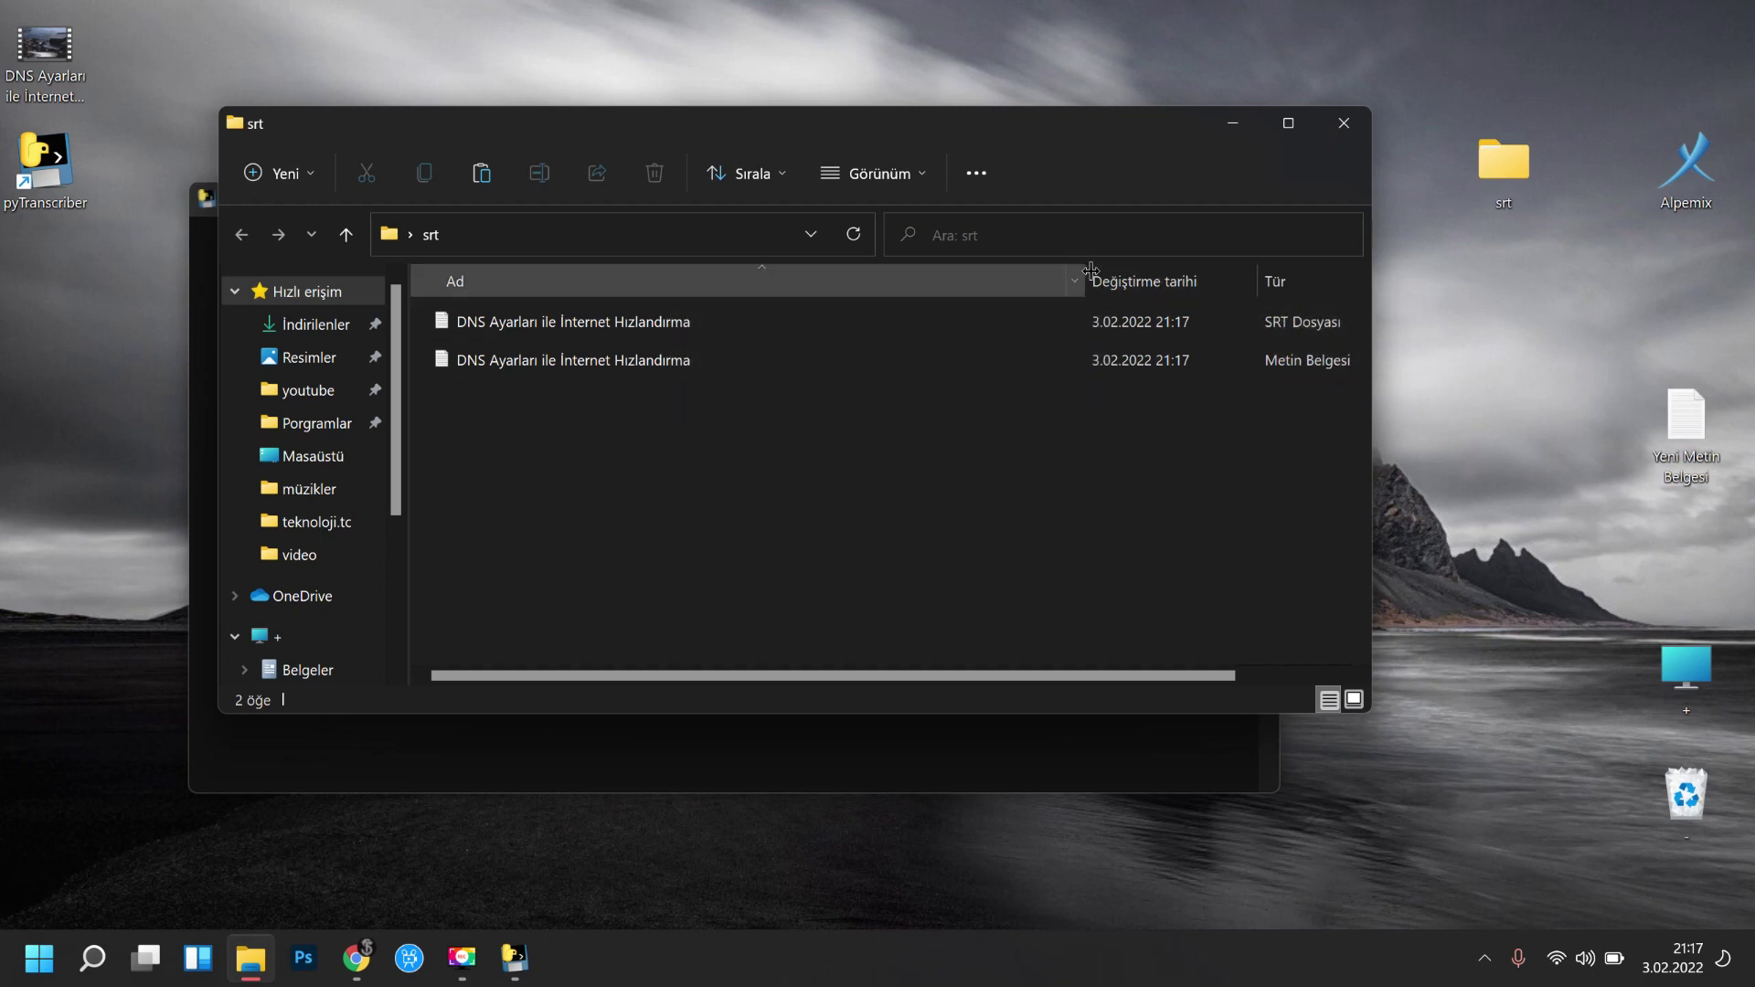
pyautogui.moveTo(1083, 270); pyautogui.dragTo(893, 274)
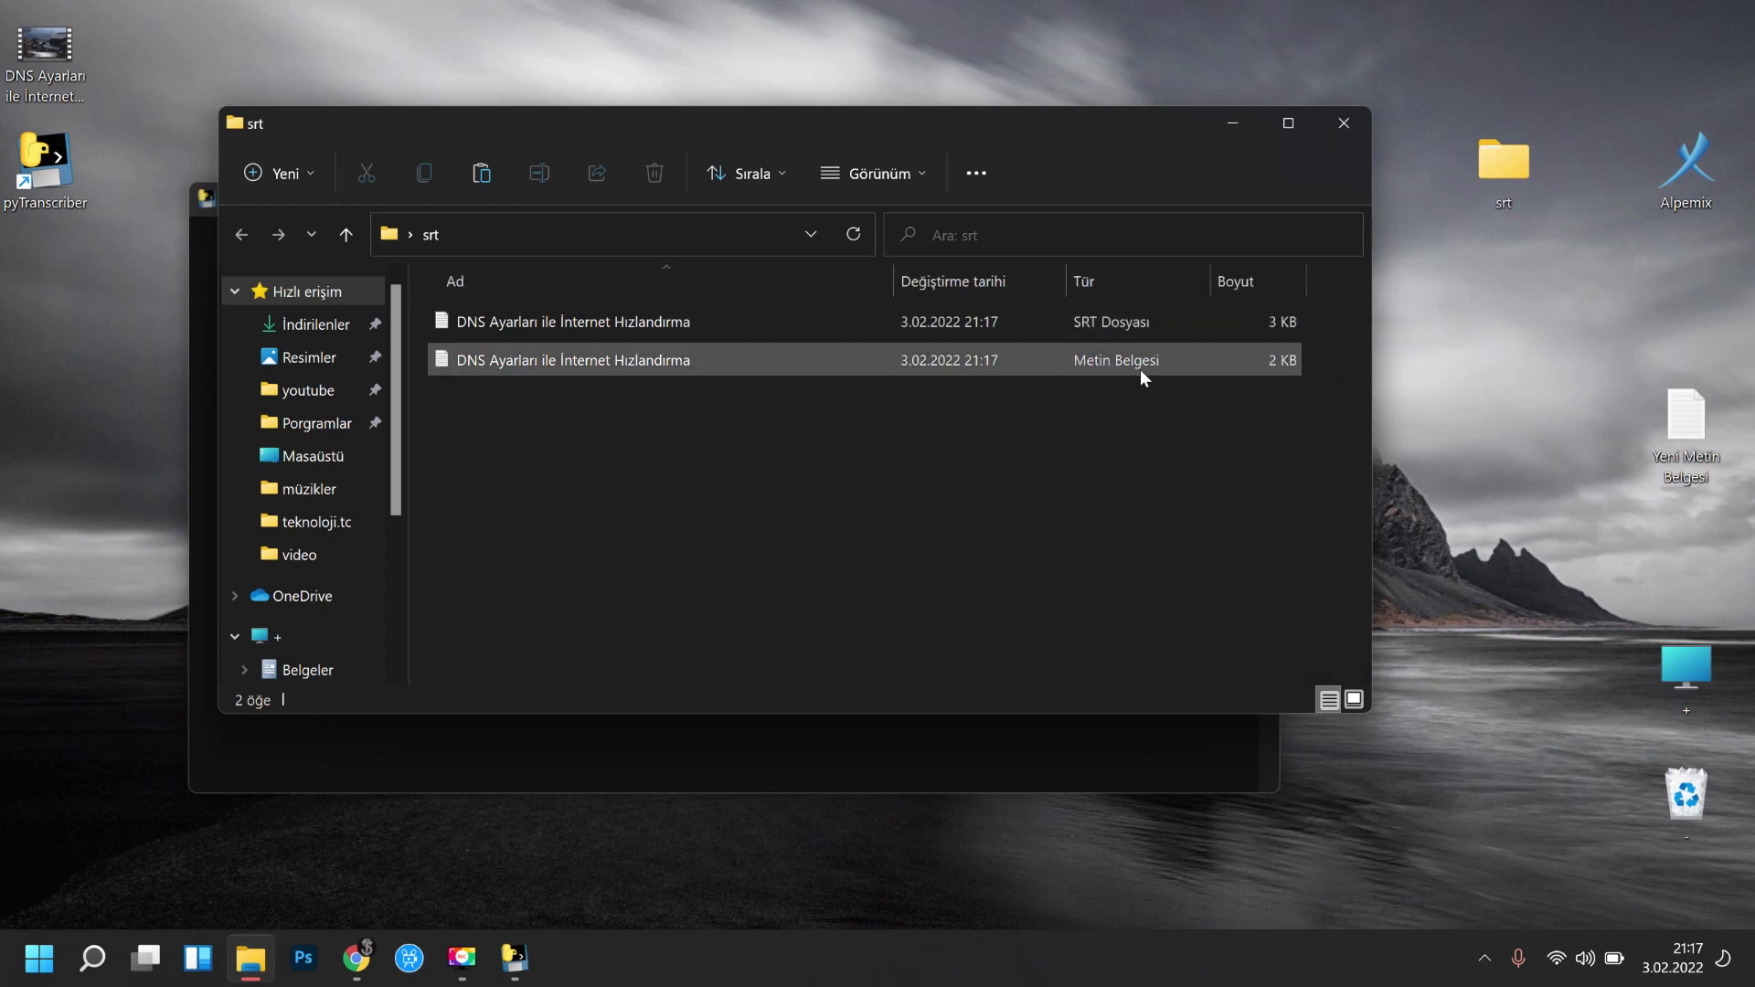
# Open the SRT file in the srt folder, review its timestamped subtitle lines and close it
pyautogui.doubleClick(643, 332)
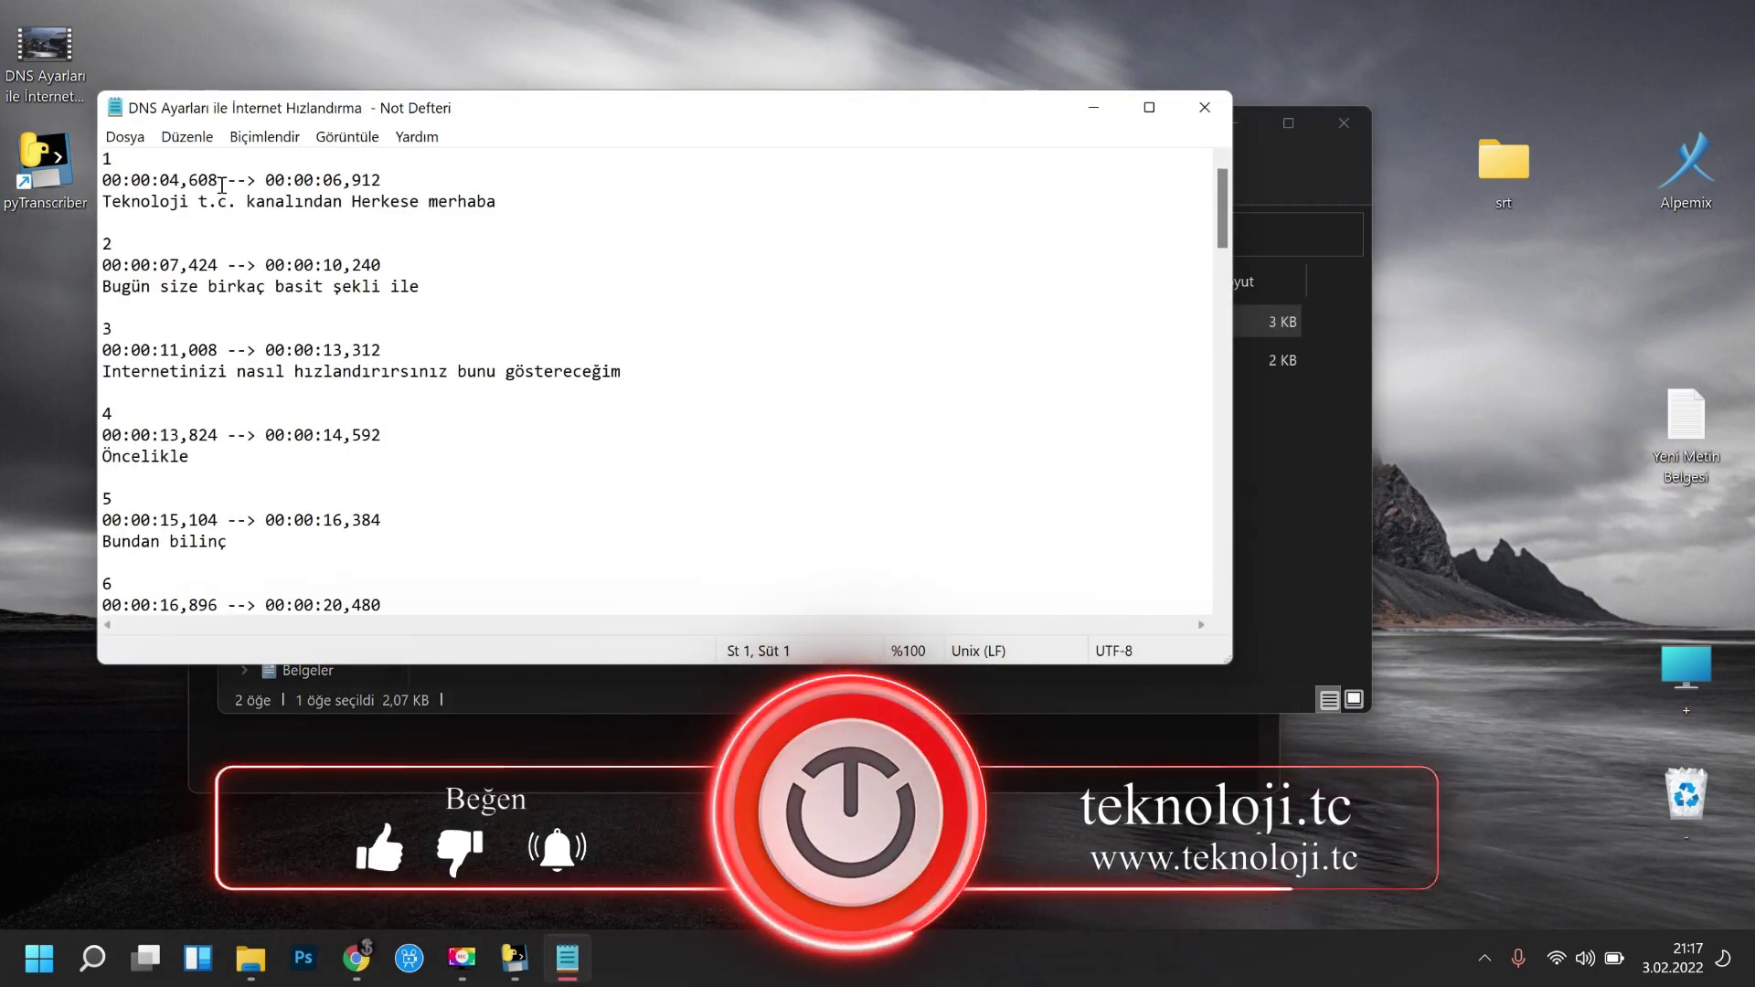
pyautogui.scroll(-1, 351, 391)
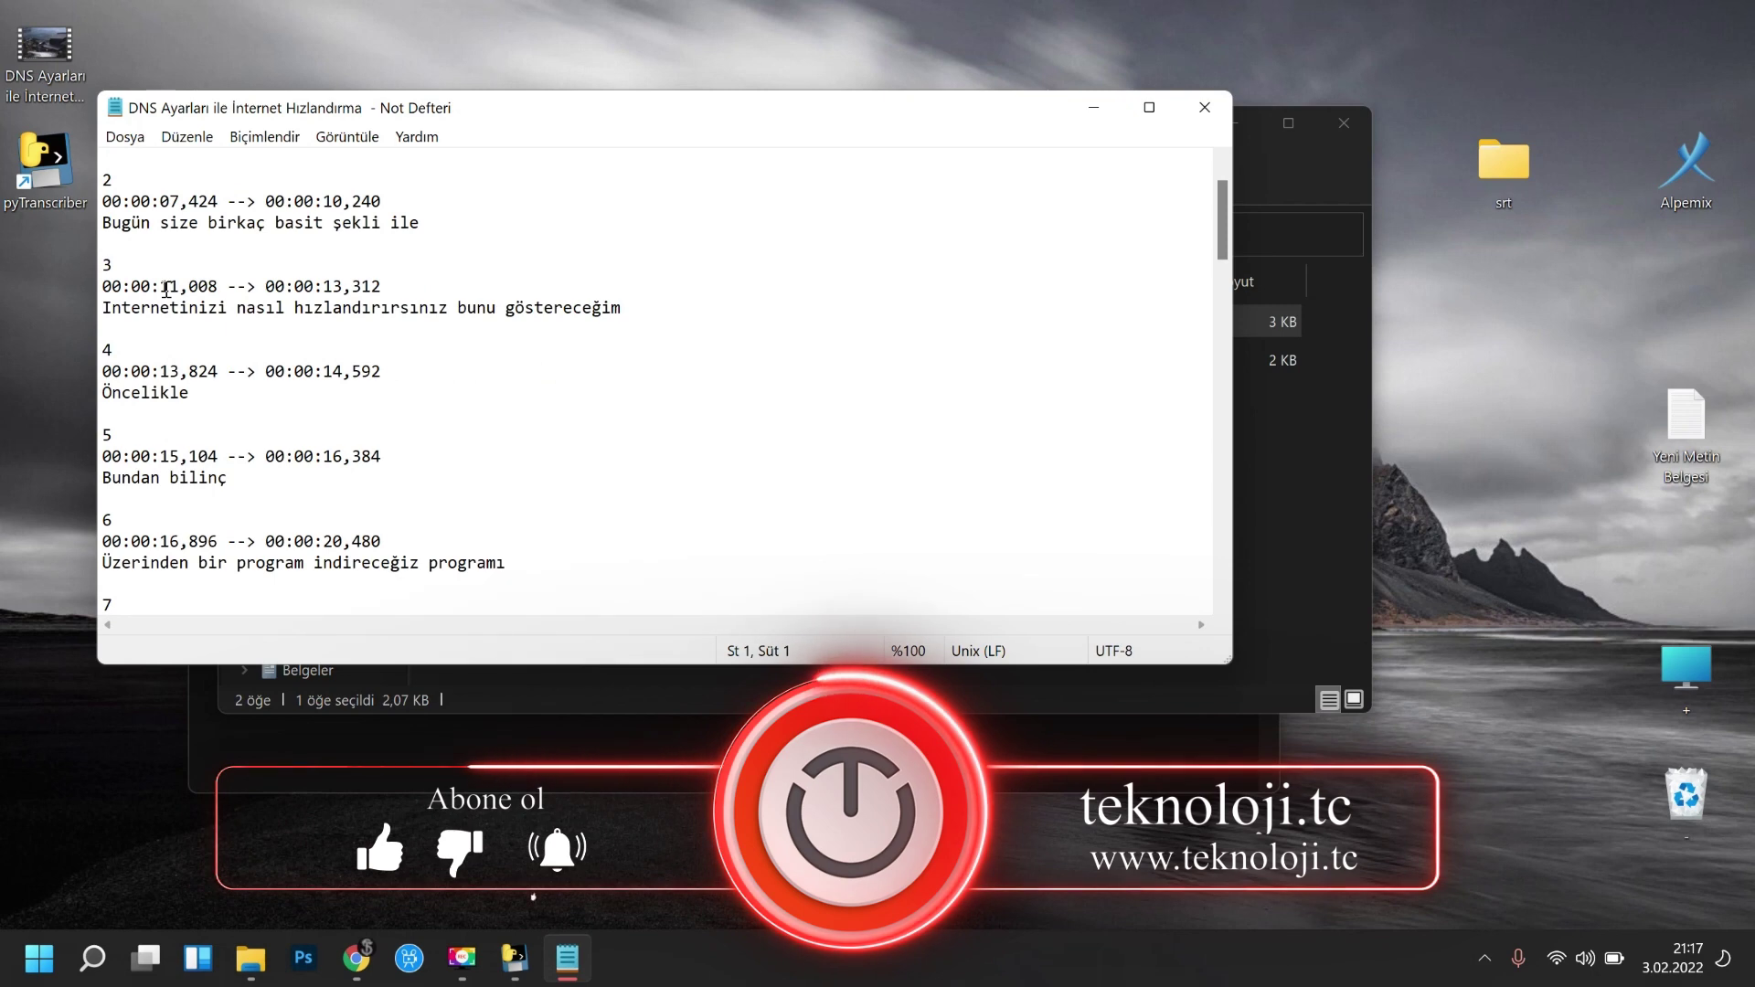
pyautogui.scroll(-1, 351, 391)
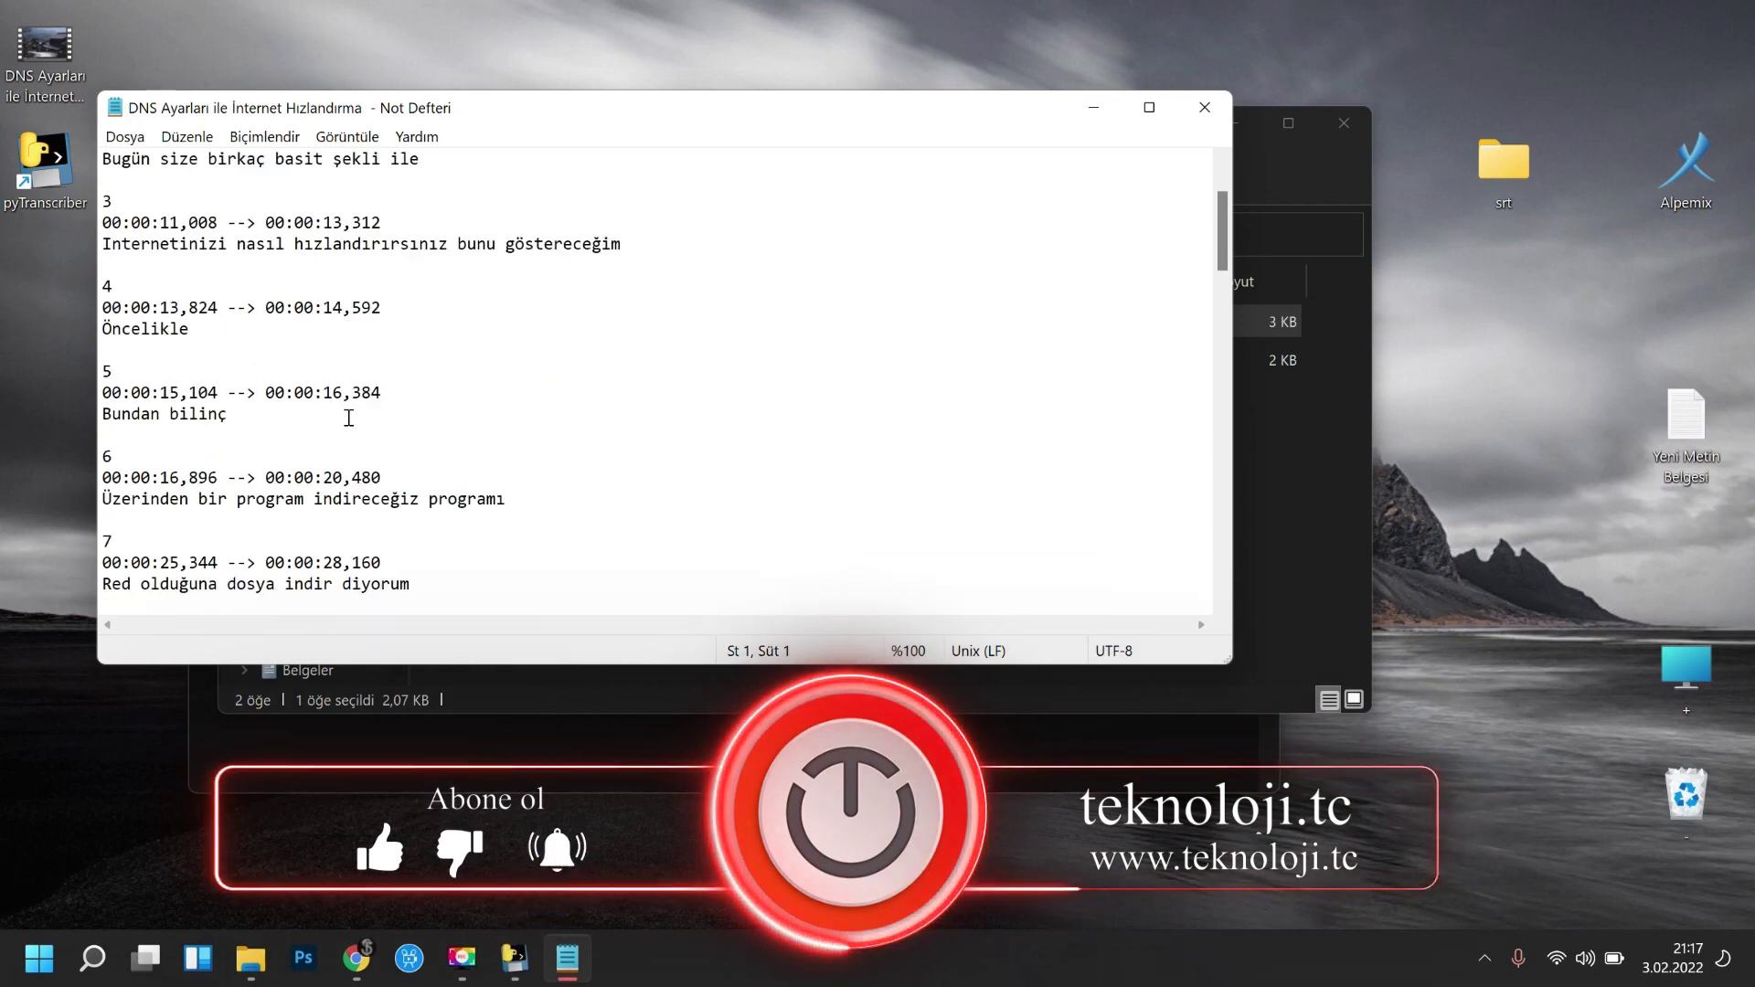
pyautogui.scroll(-2, 194, 340)
pyautogui.scroll(-3, 194, 341)
pyautogui.click(1204, 107)
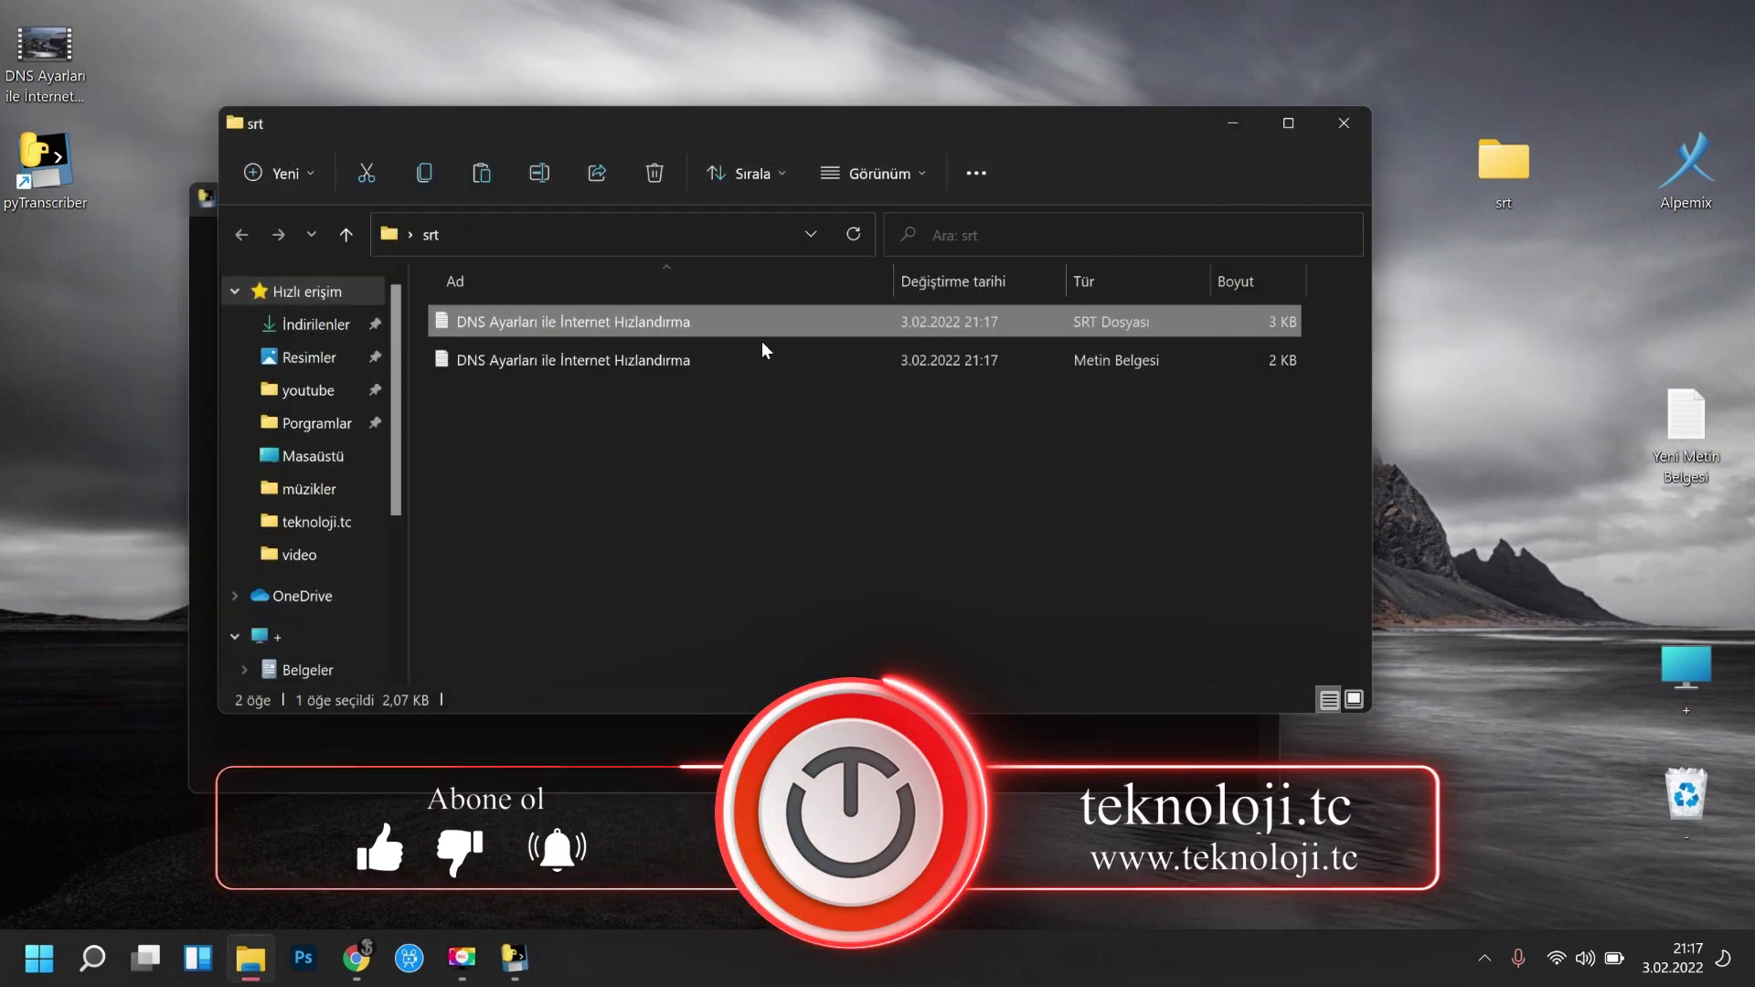
# Open the text document in the srt folder, read through the plain transcript and close it
pyautogui.doubleClick(1086, 364)
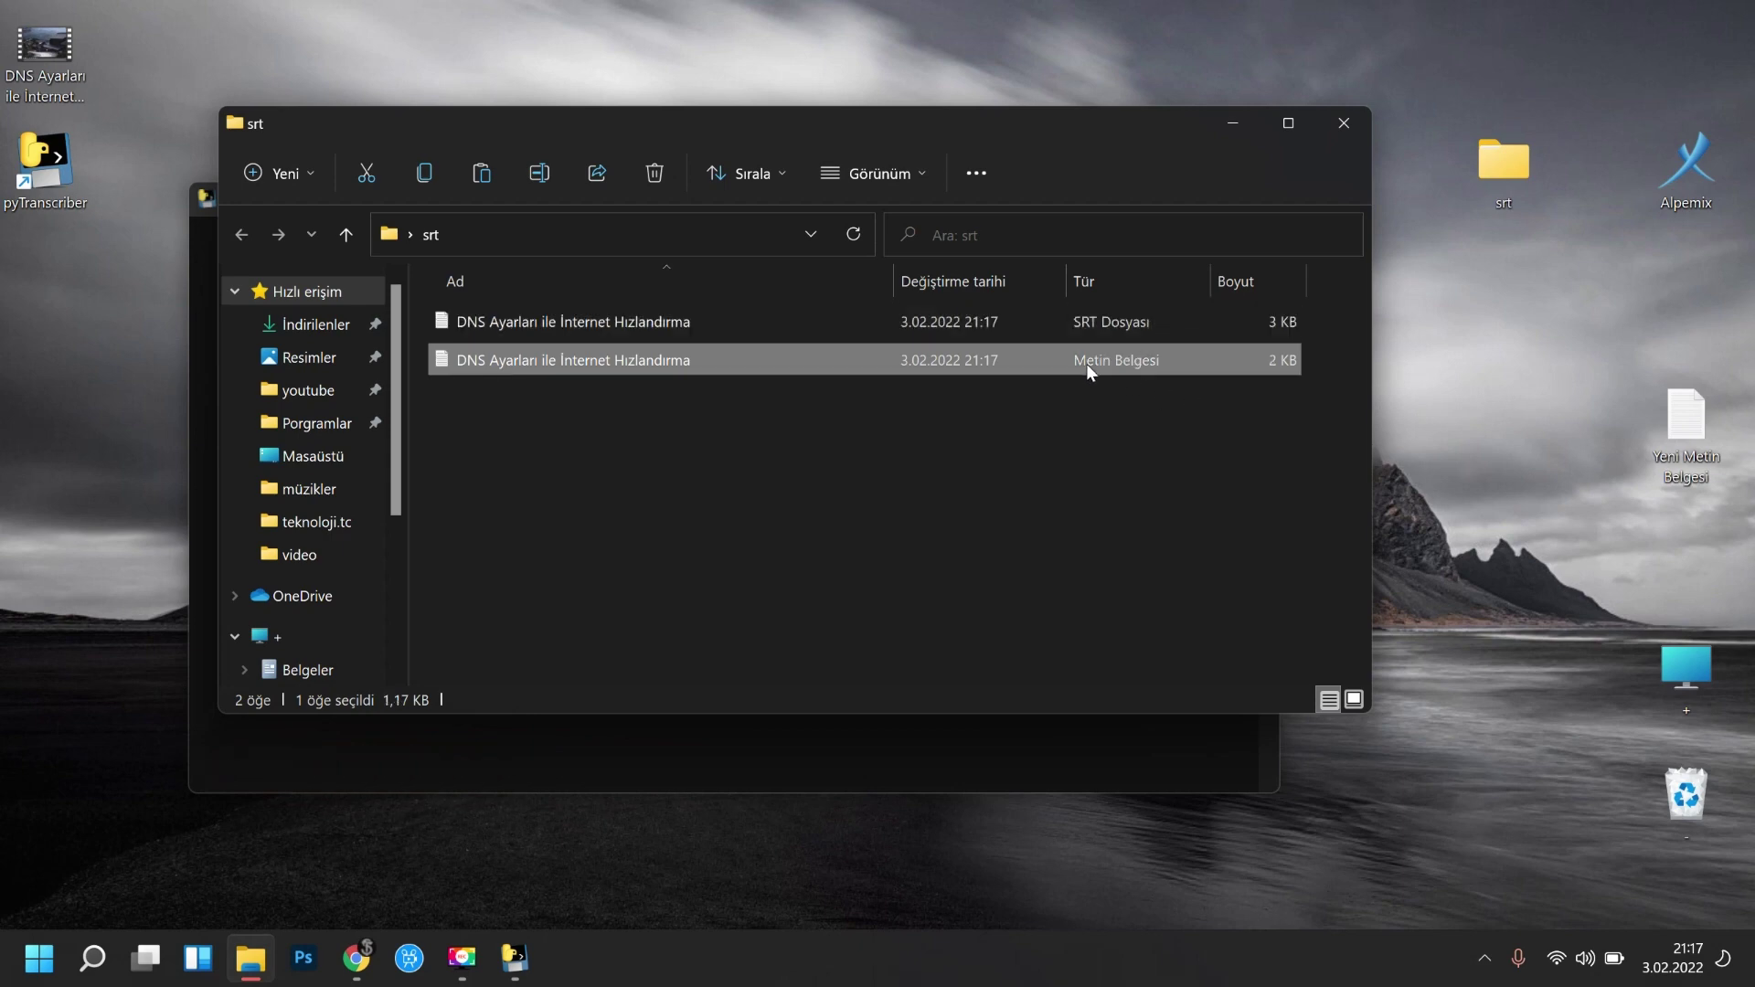
pyautogui.scroll(-3, 338, 276)
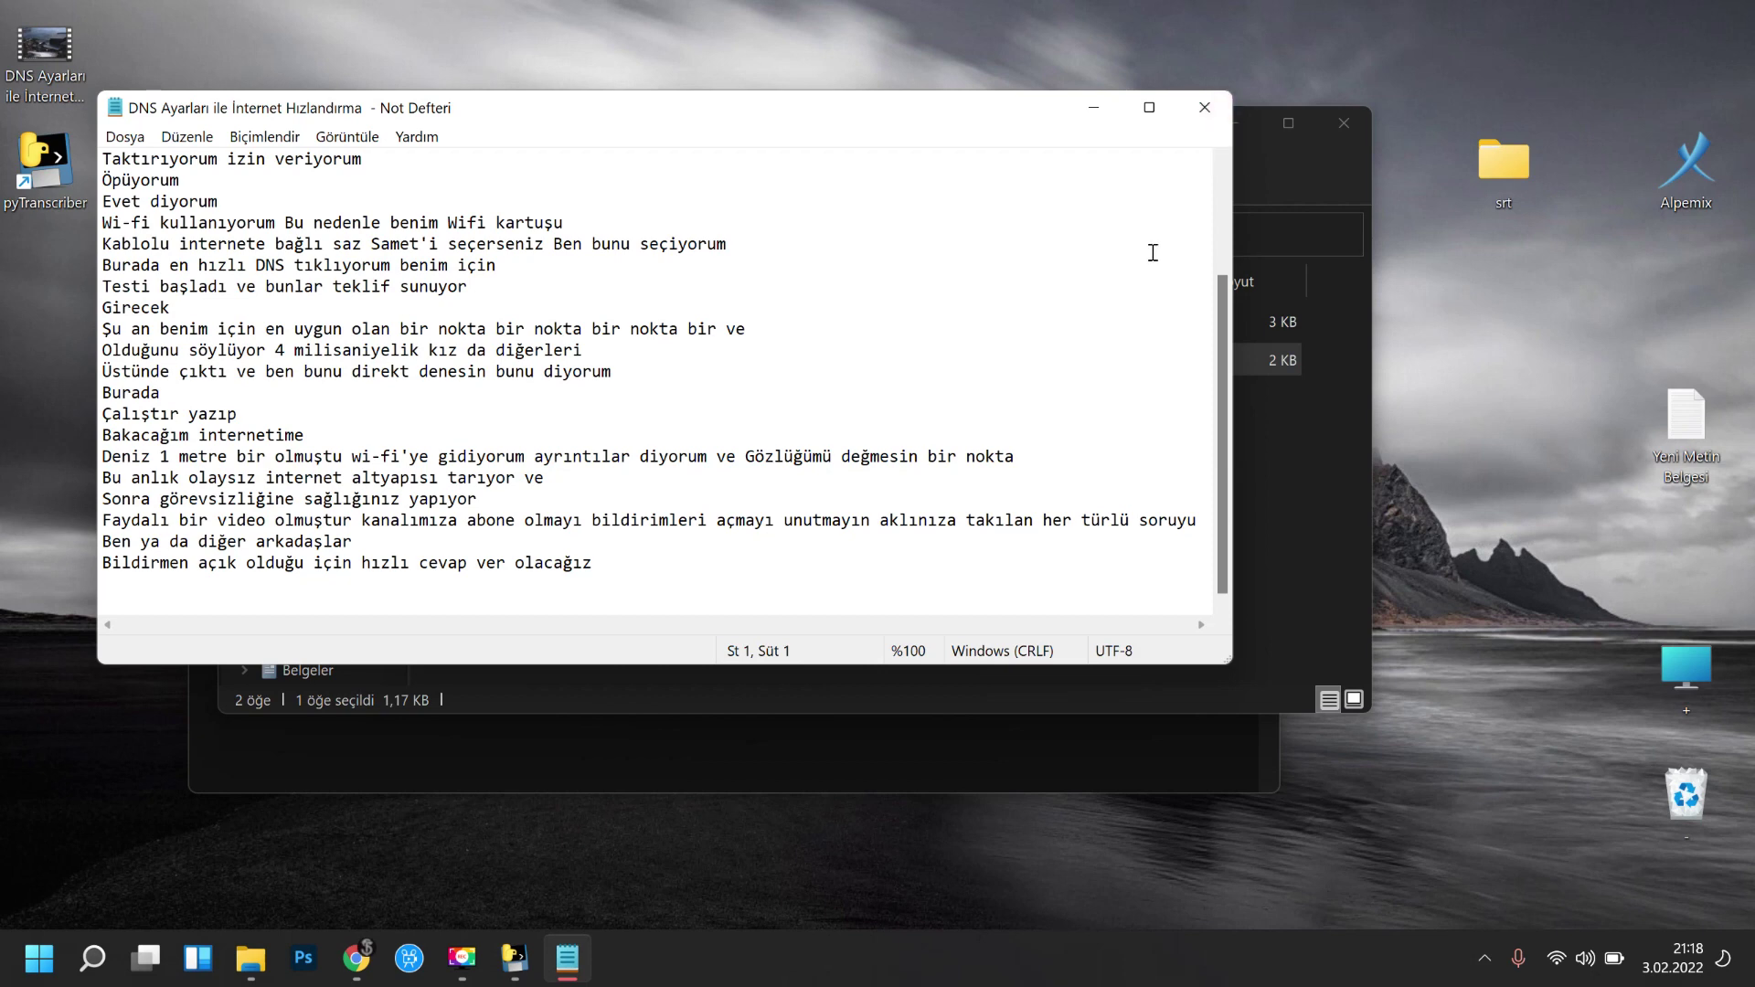
pyautogui.scroll(2, 1153, 253)
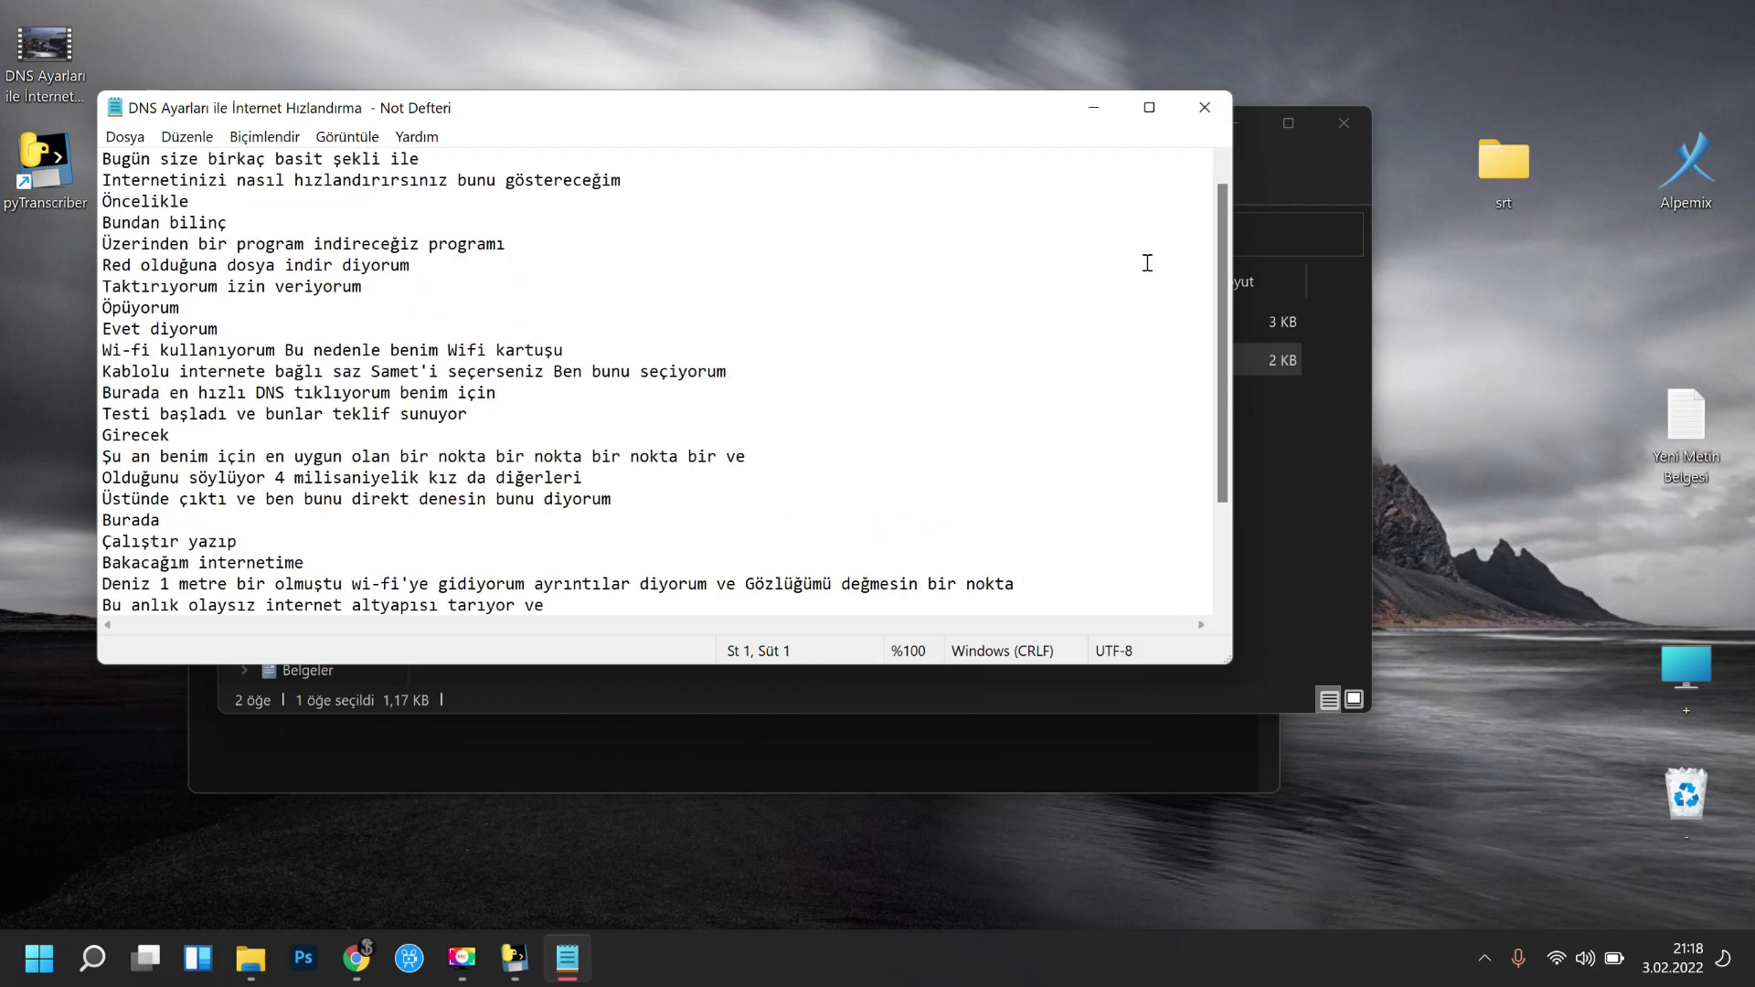
pyautogui.click(1204, 108)
pyautogui.click(591, 439)
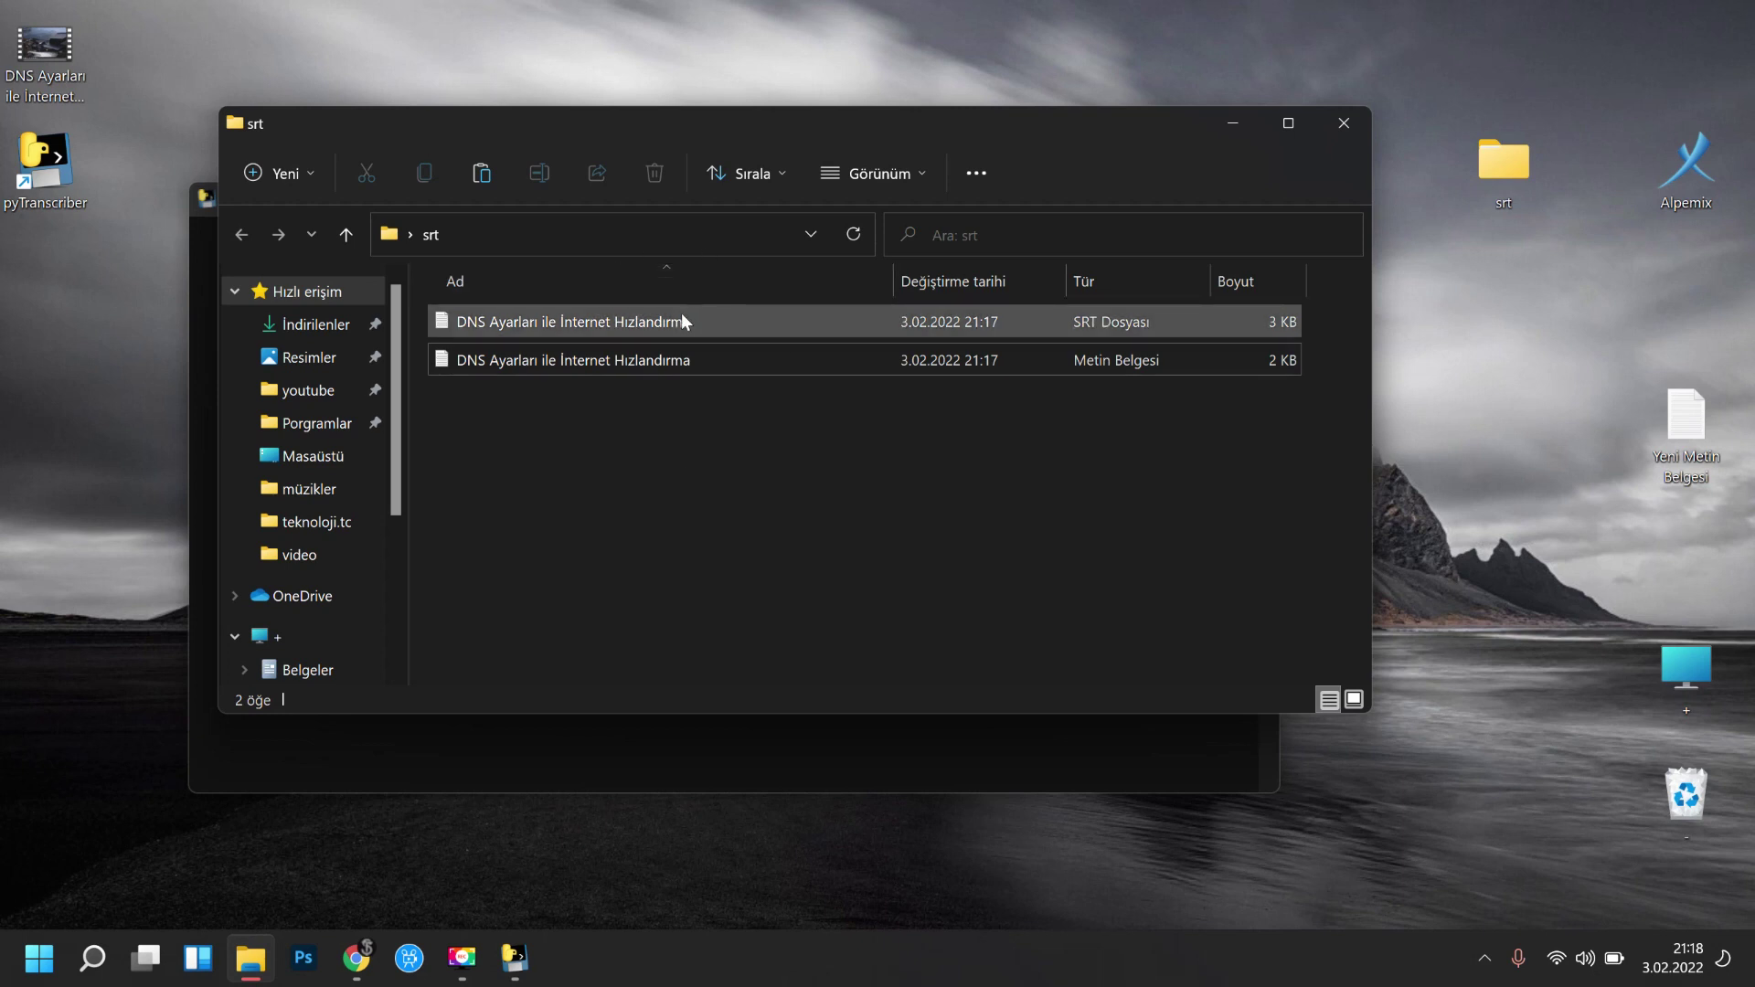
# Reopen the SRT file, examine the timestamps and wording of its subtitle entries, and close the file
pyautogui.click(629, 322)
pyautogui.doubleClick(628, 320)
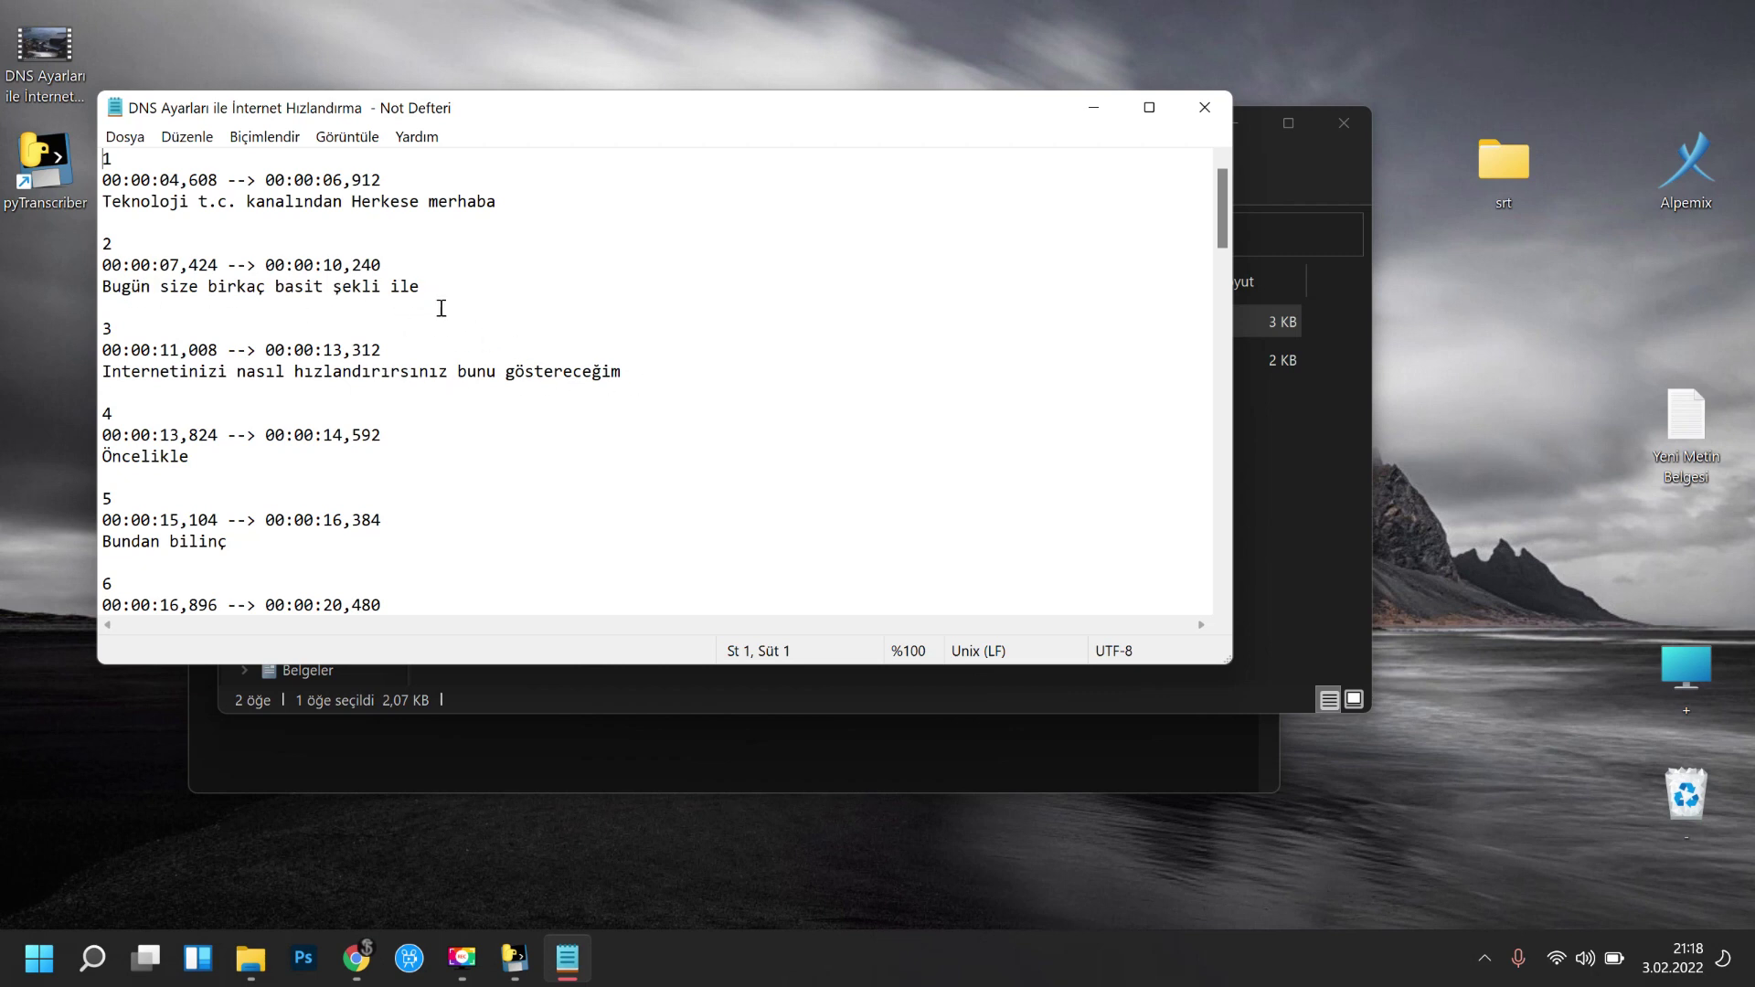
pyautogui.scroll(-2, 262, 428)
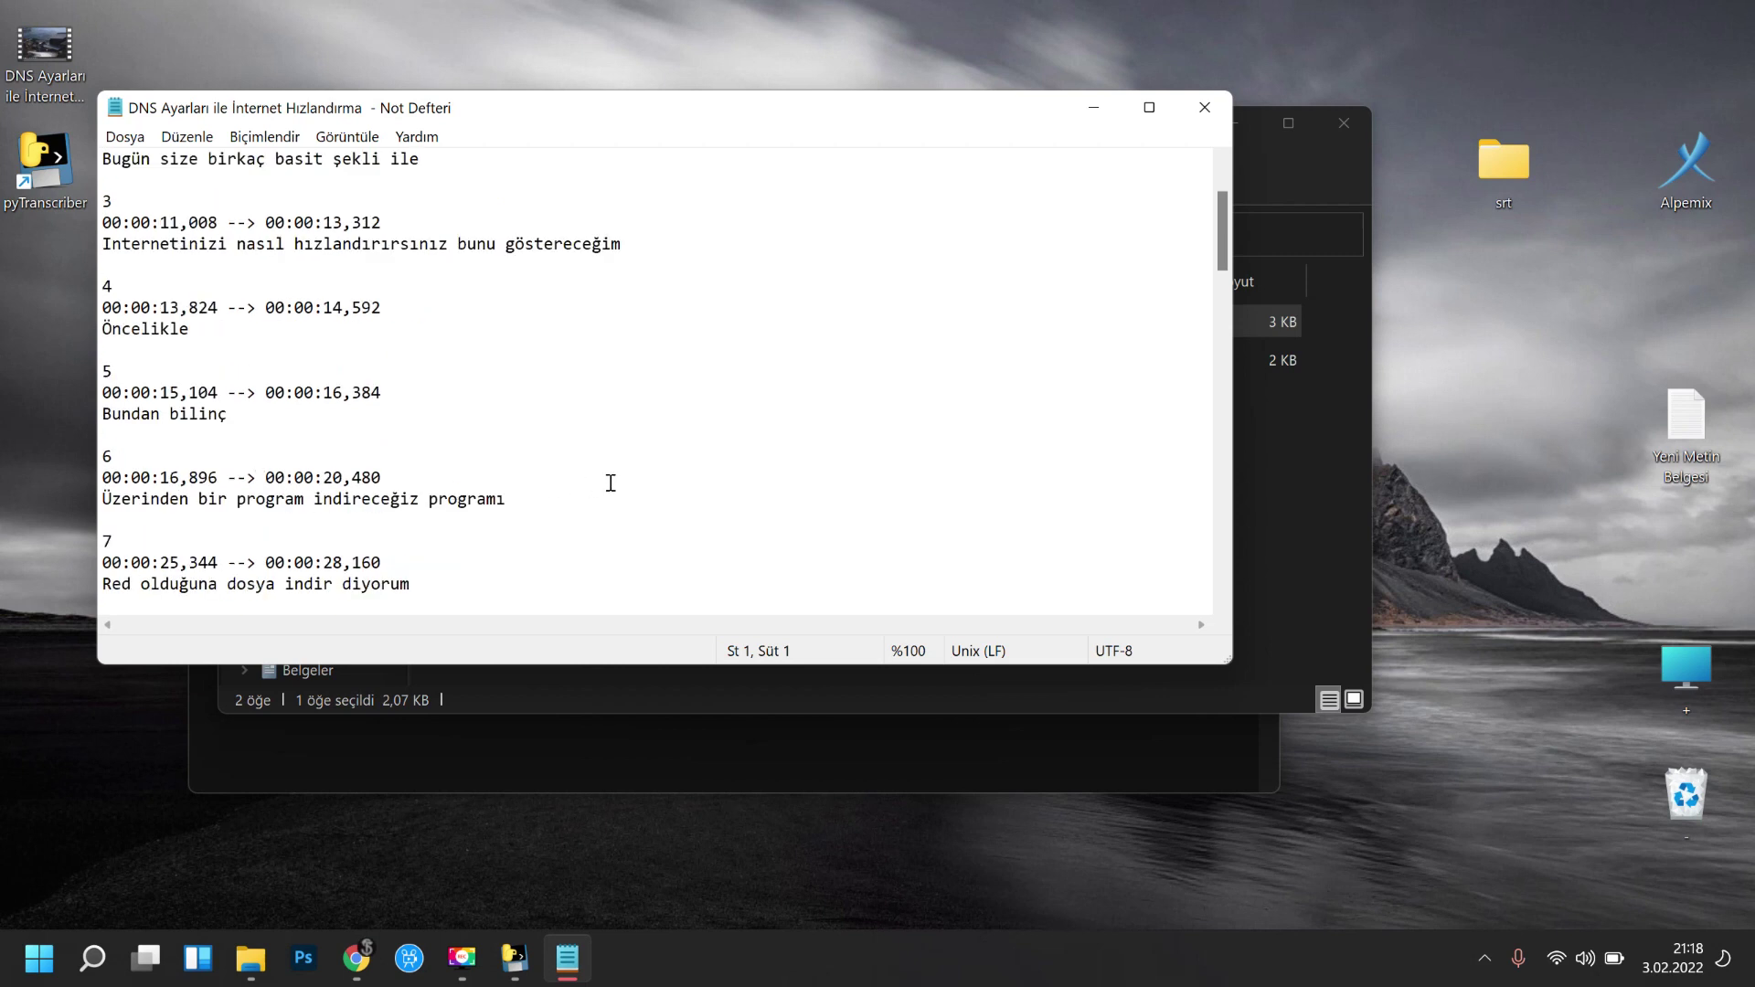
pyautogui.scroll(-2, 611, 483)
pyautogui.scroll(-3, 611, 485)
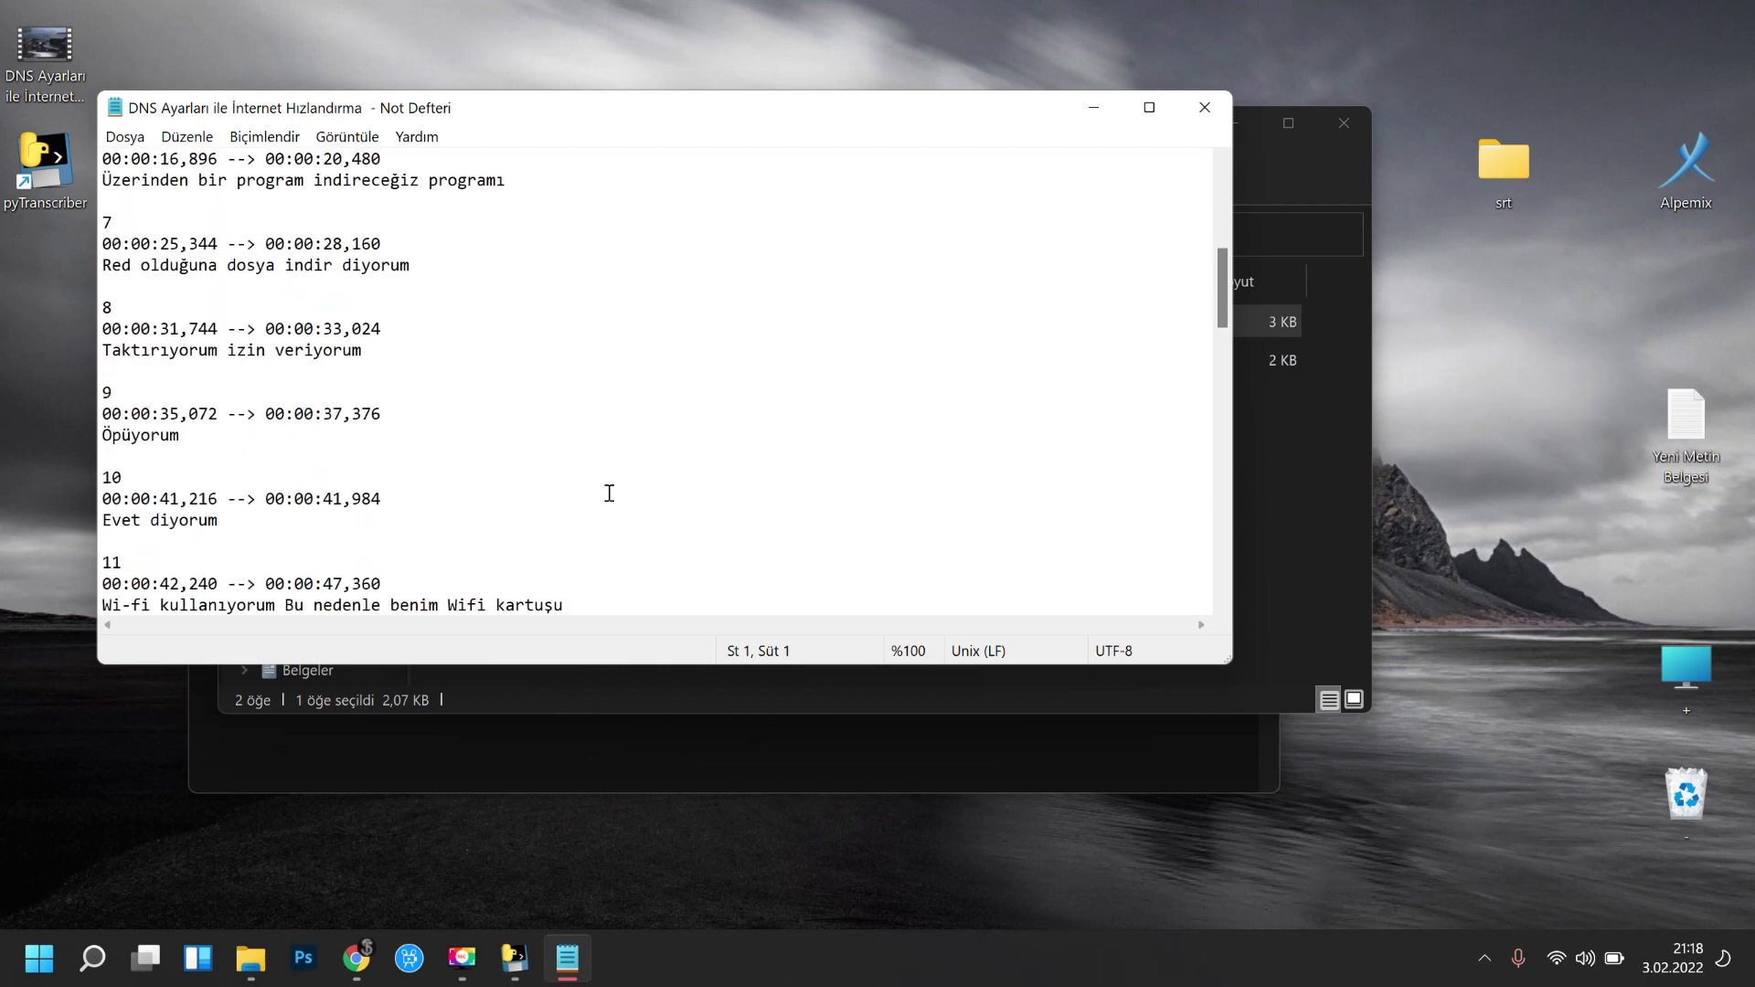
pyautogui.scroll(-3, 610, 493)
pyautogui.scroll(-3, 601, 495)
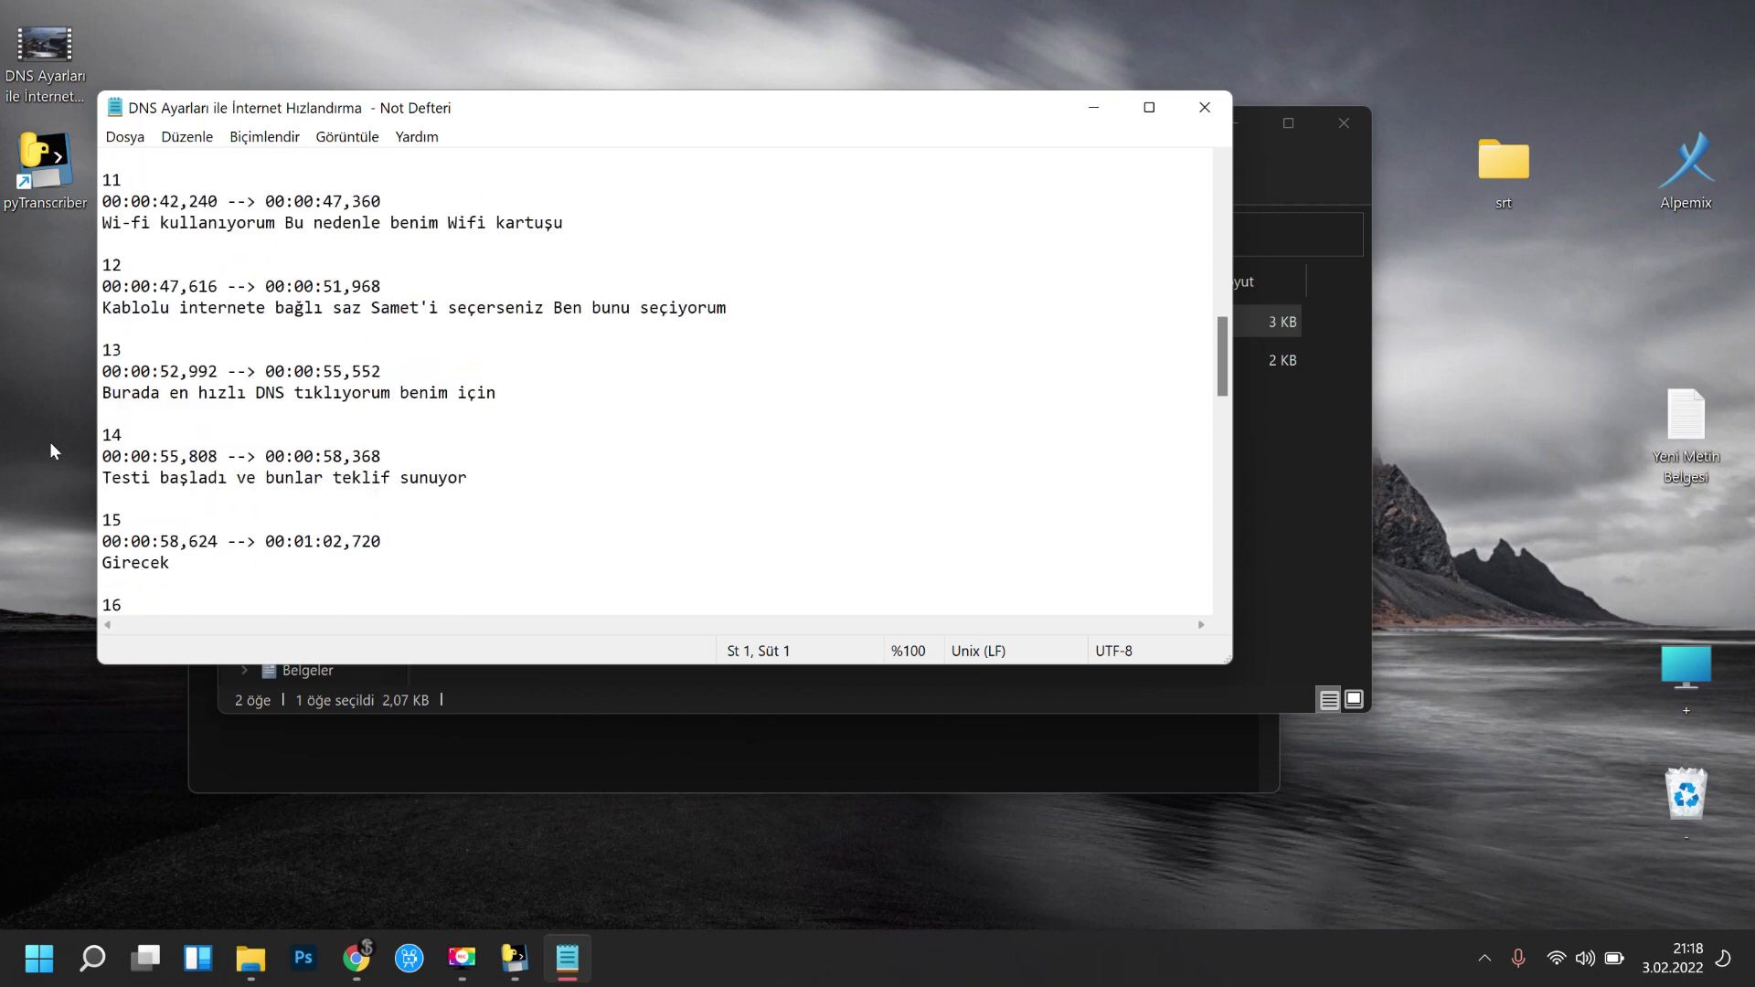
pyautogui.click(1203, 109)
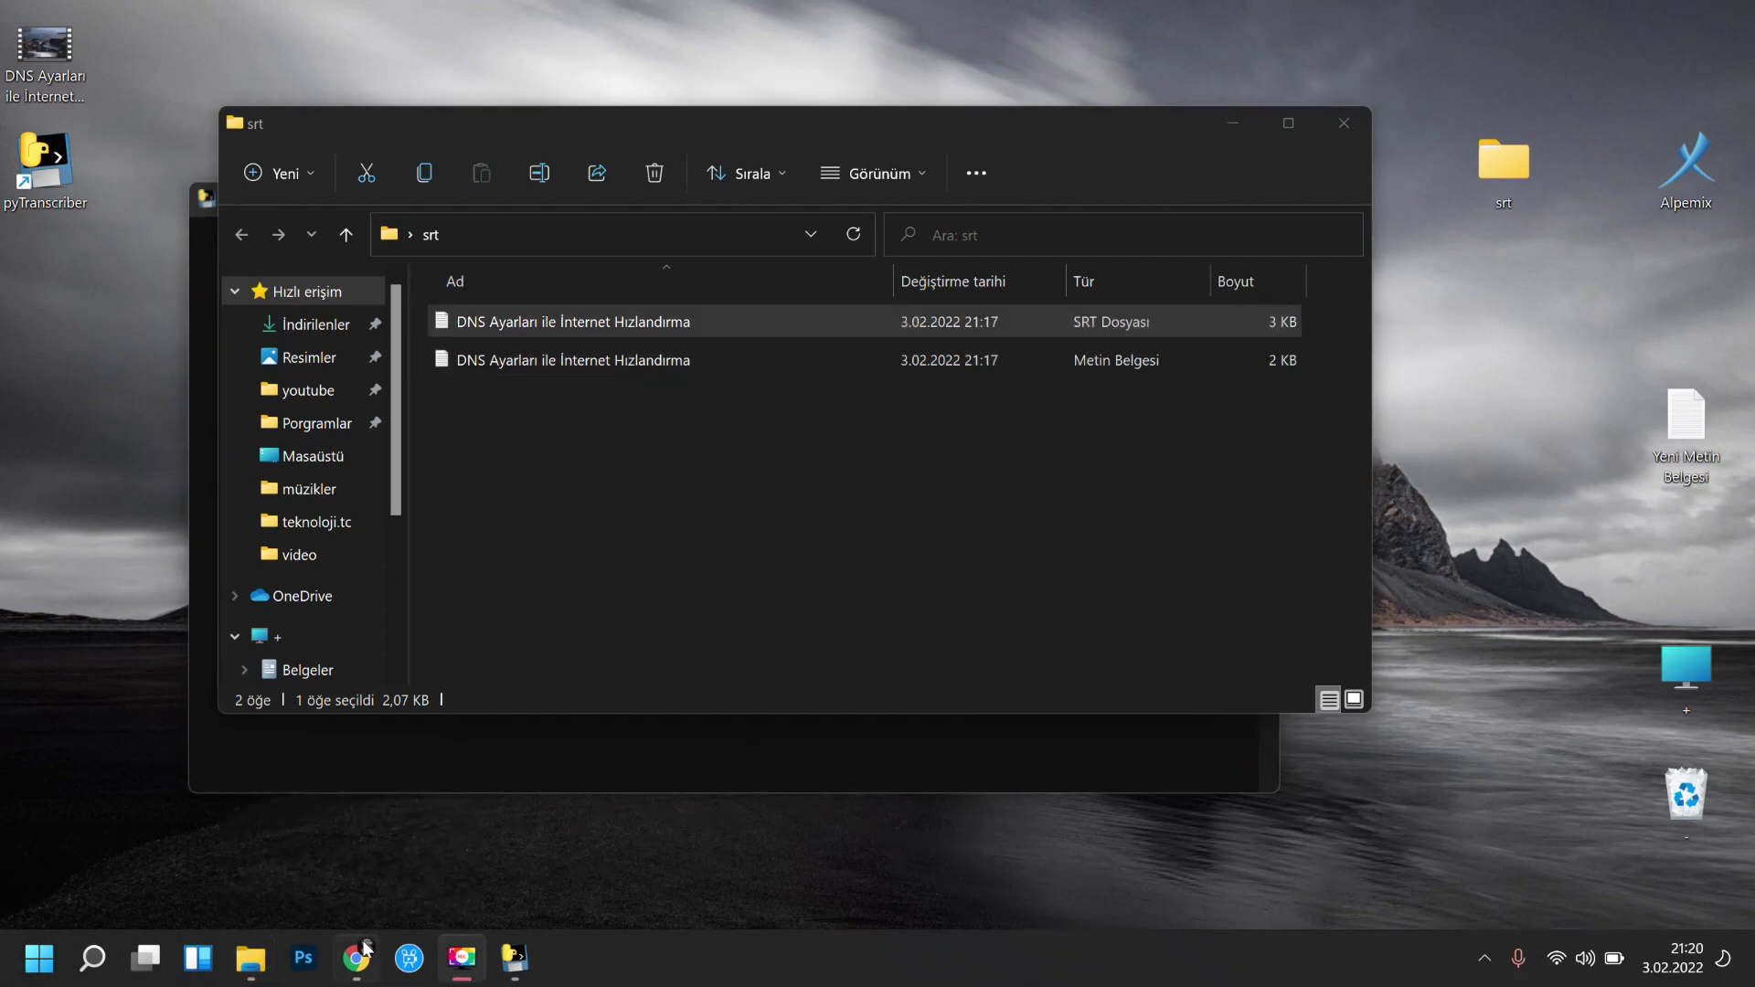
# Switch to Chrome, bring up the Teknoloji TC YouTube channel and open its video management in YouTube Studio
pyautogui.click(359, 955)
pyautogui.click(210, 19)
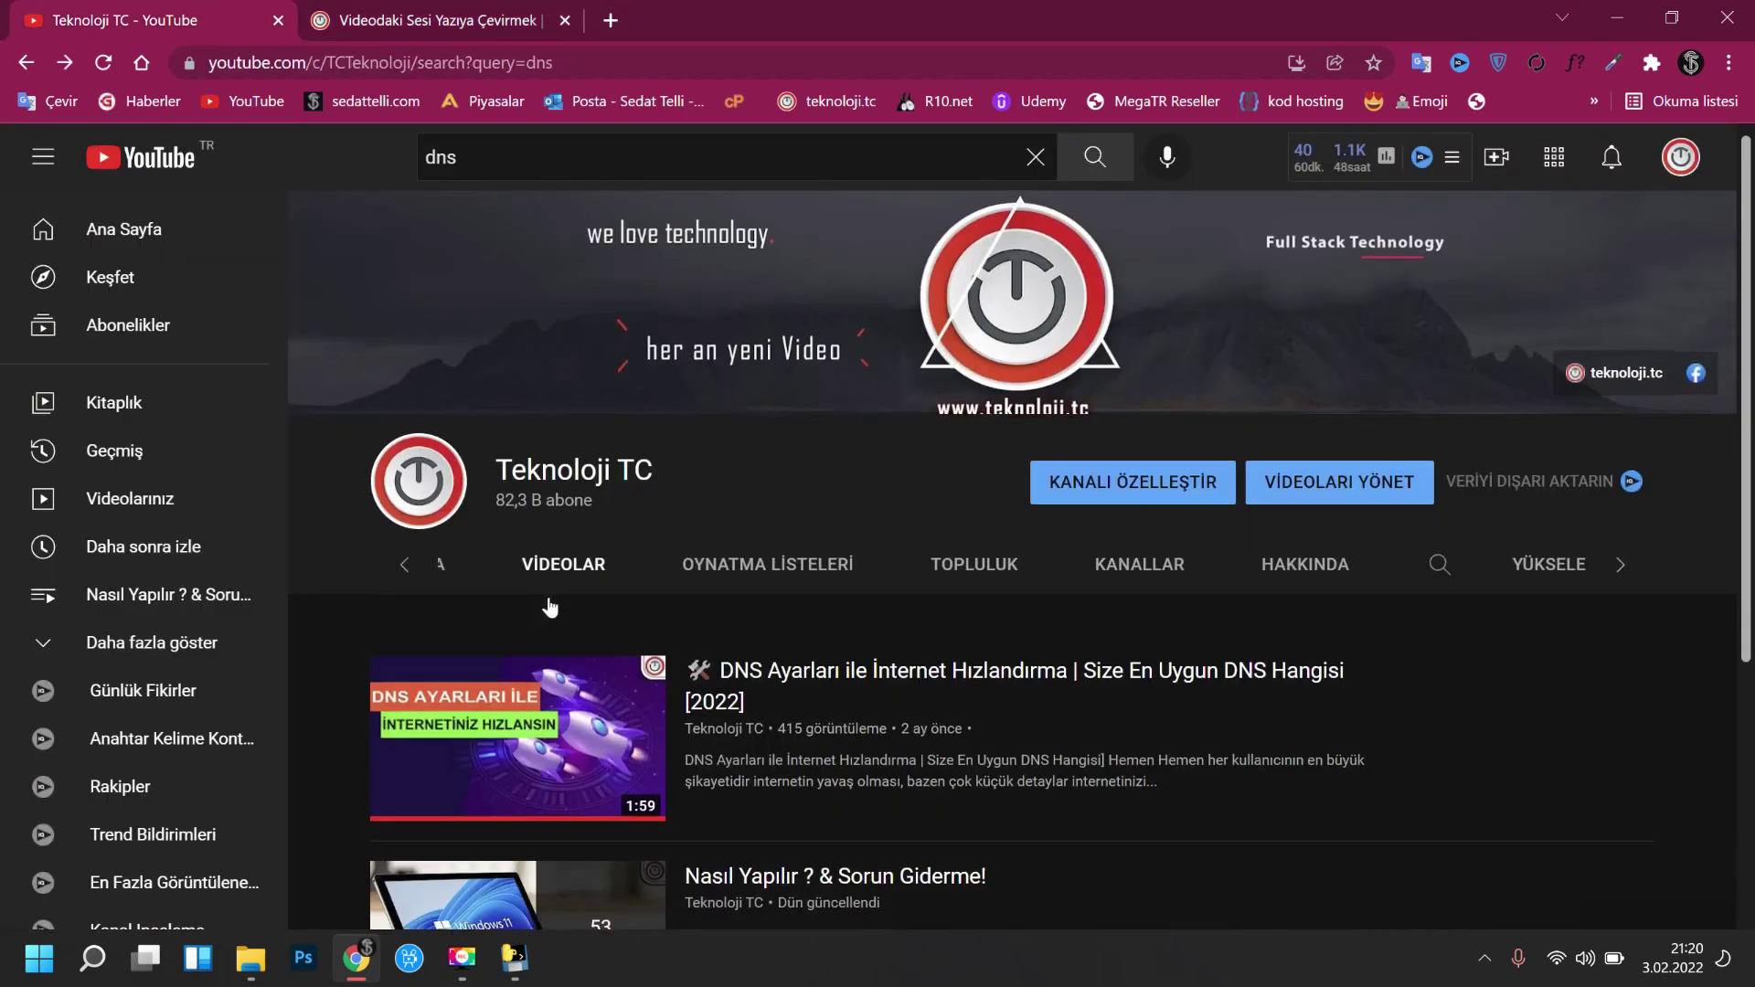
pyautogui.scroll(-2, 549, 606)
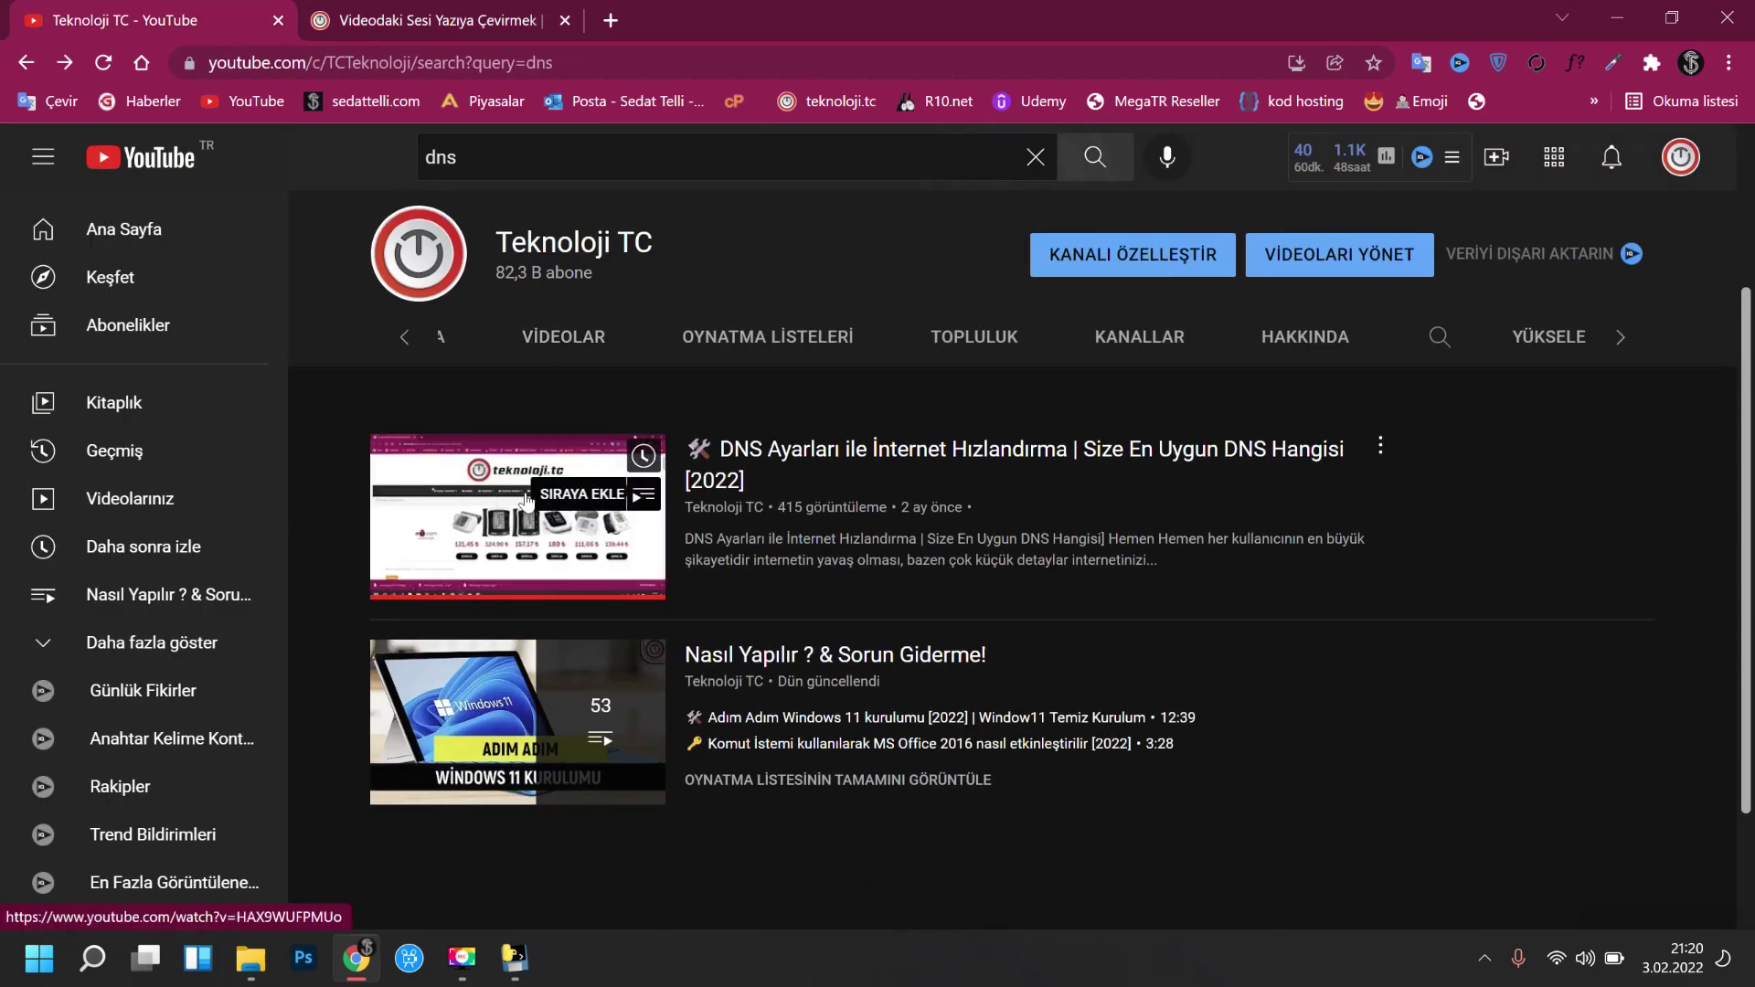
pyautogui.click(1298, 259)
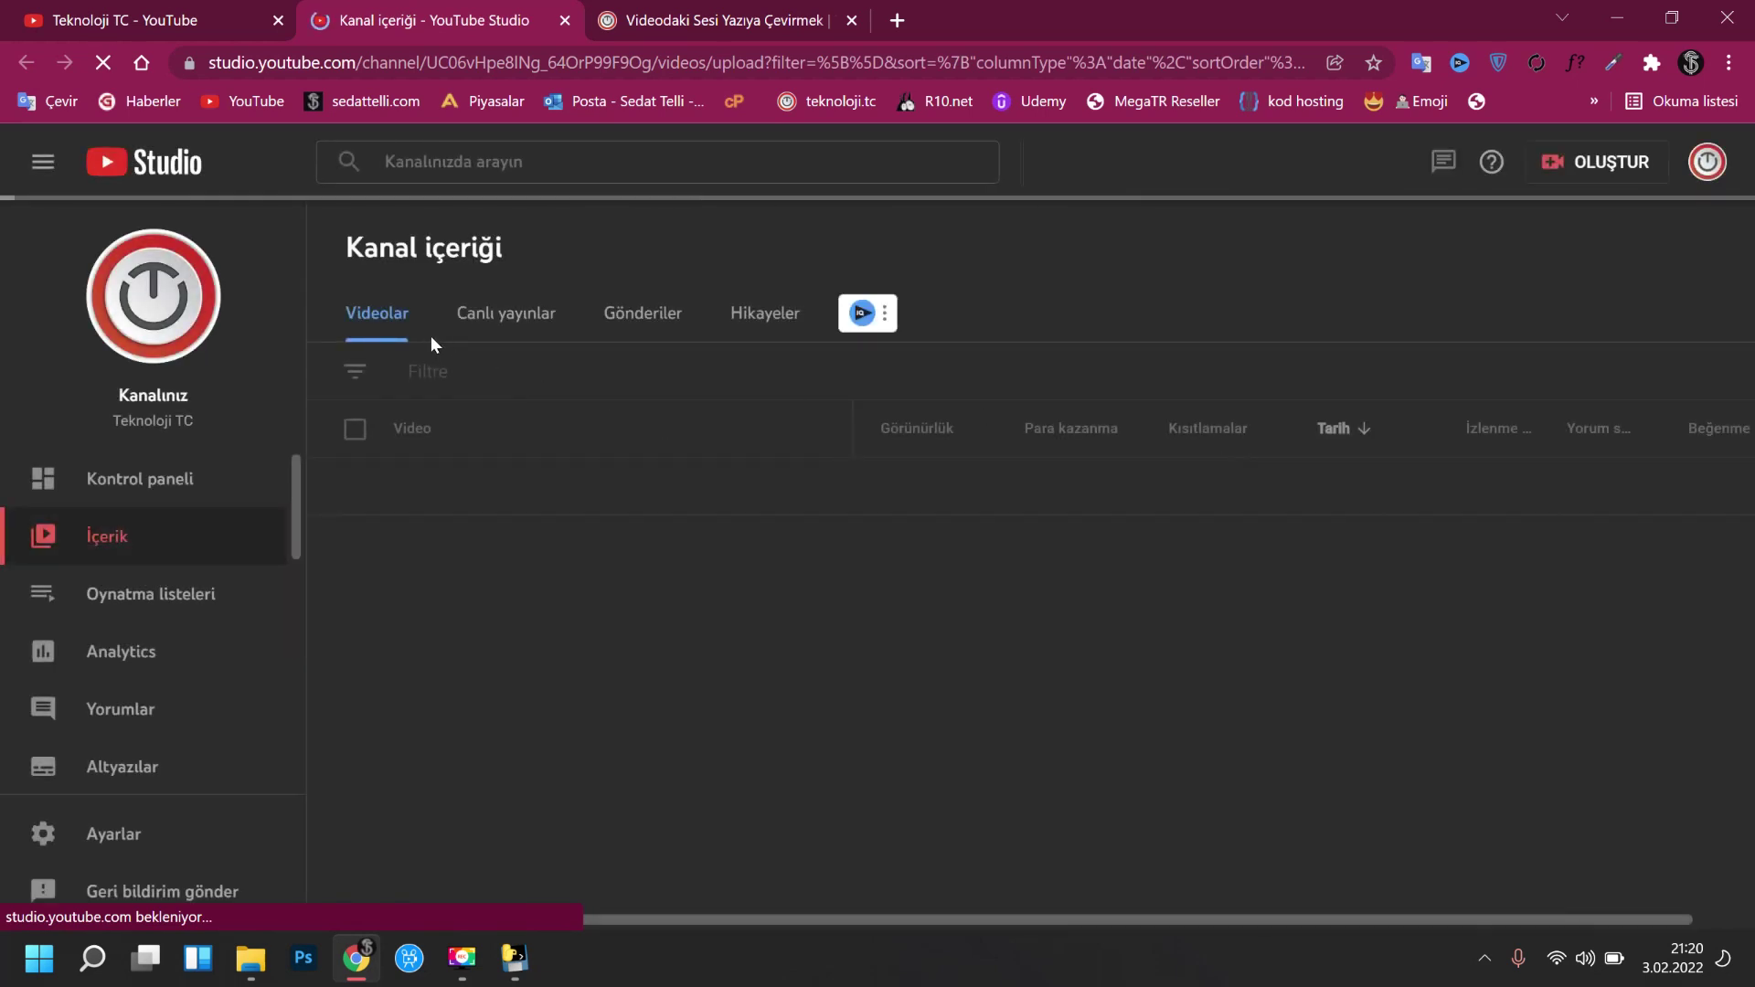
# Filter the channel's videos by "dns", open the DNS Ayarları ile İnternet Hızlandırma video's details and go to its subtitles
pyautogui.click(510, 374)
pyautogui.write('dns')
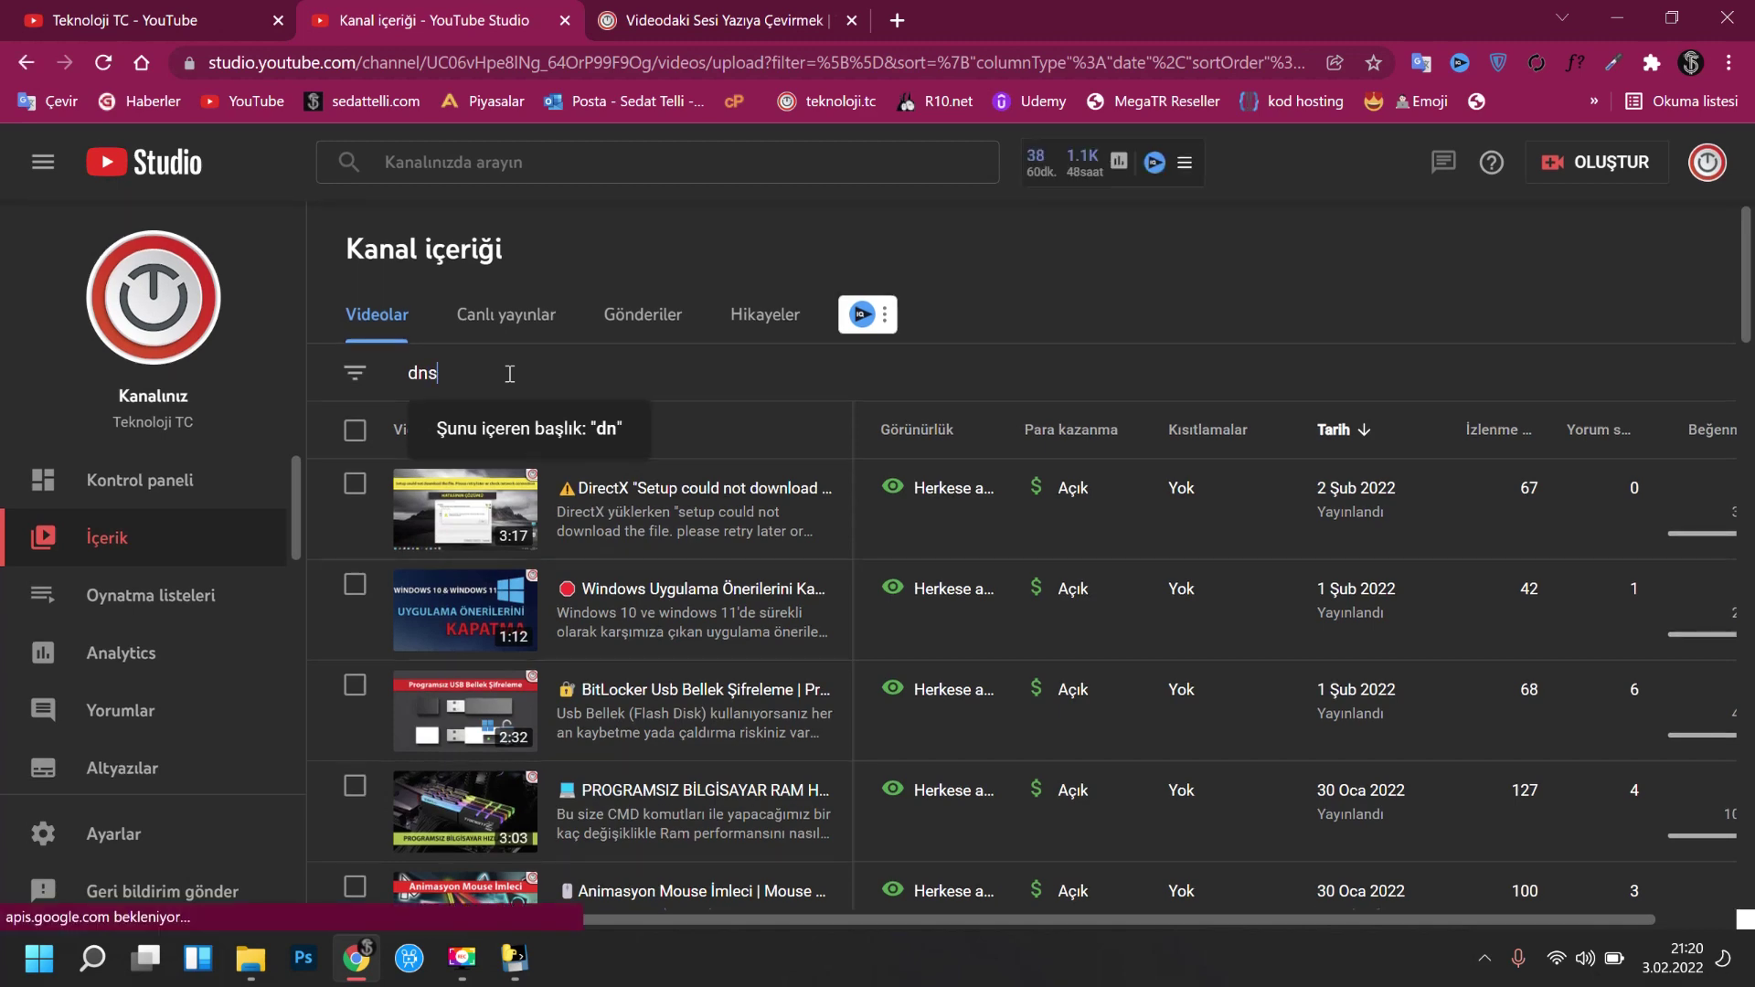
pyautogui.press('Return')
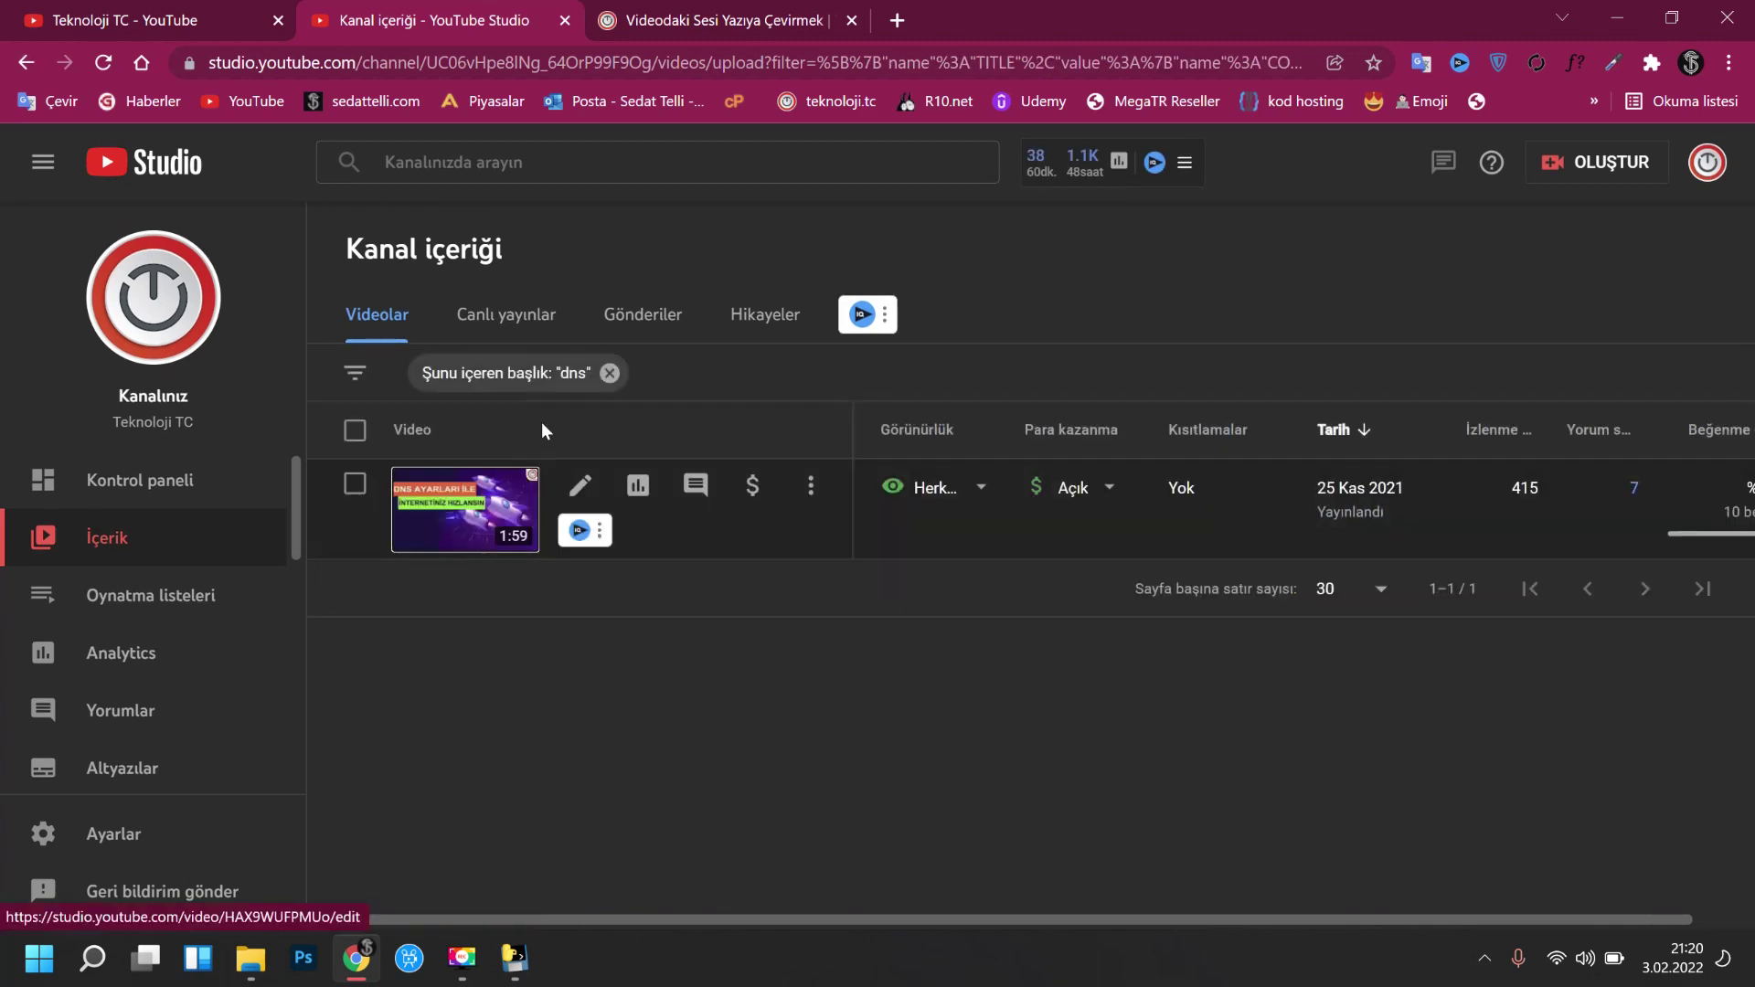
pyautogui.click(576, 486)
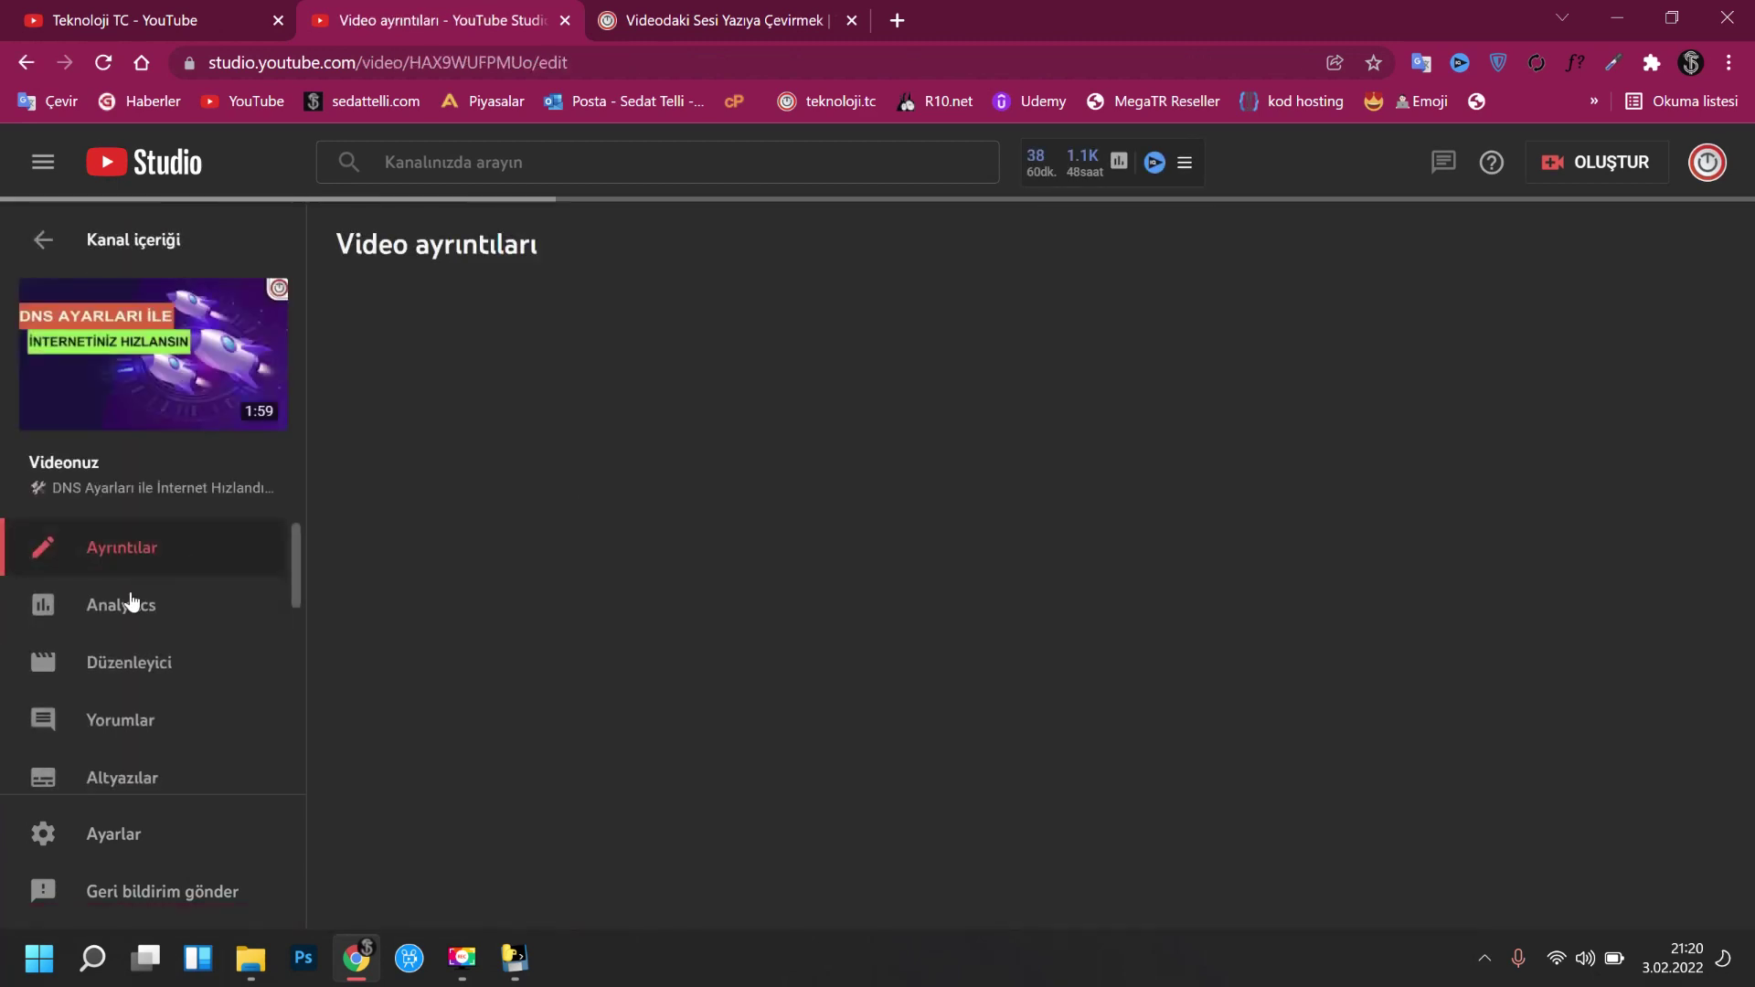
pyautogui.click(134, 668)
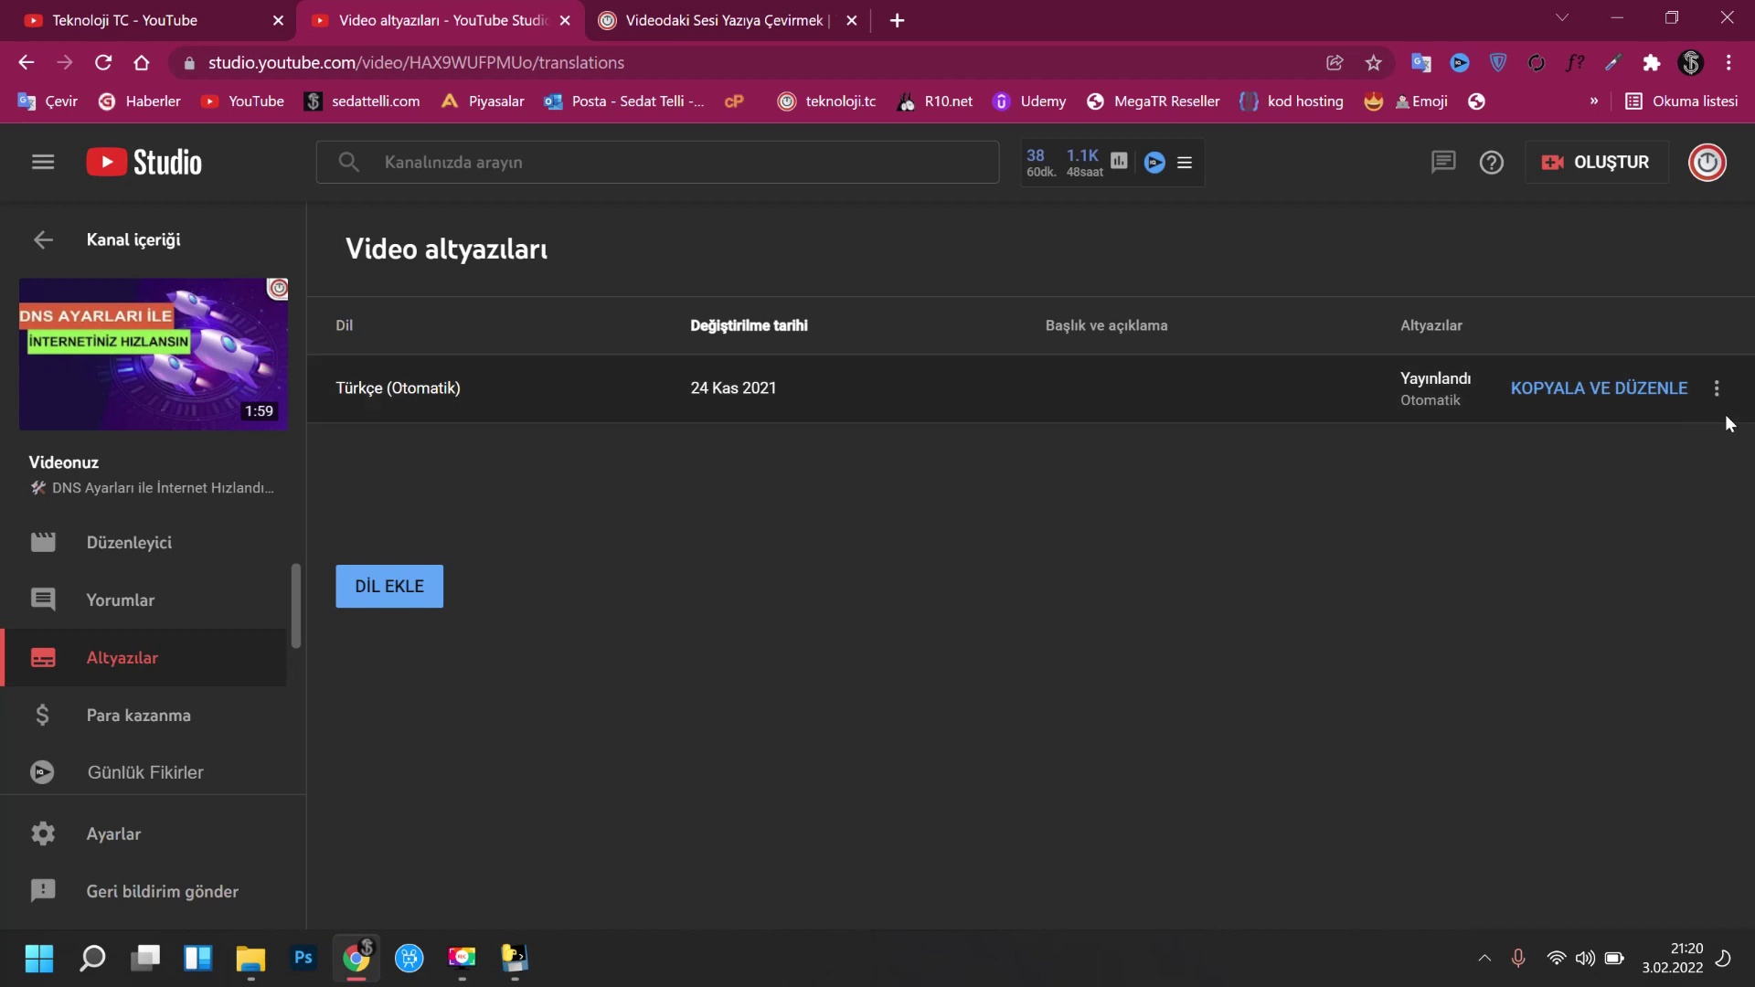
# Copy the automatic Turkish subtitles for editing and clear all of their text
pyautogui.click(1716, 387)
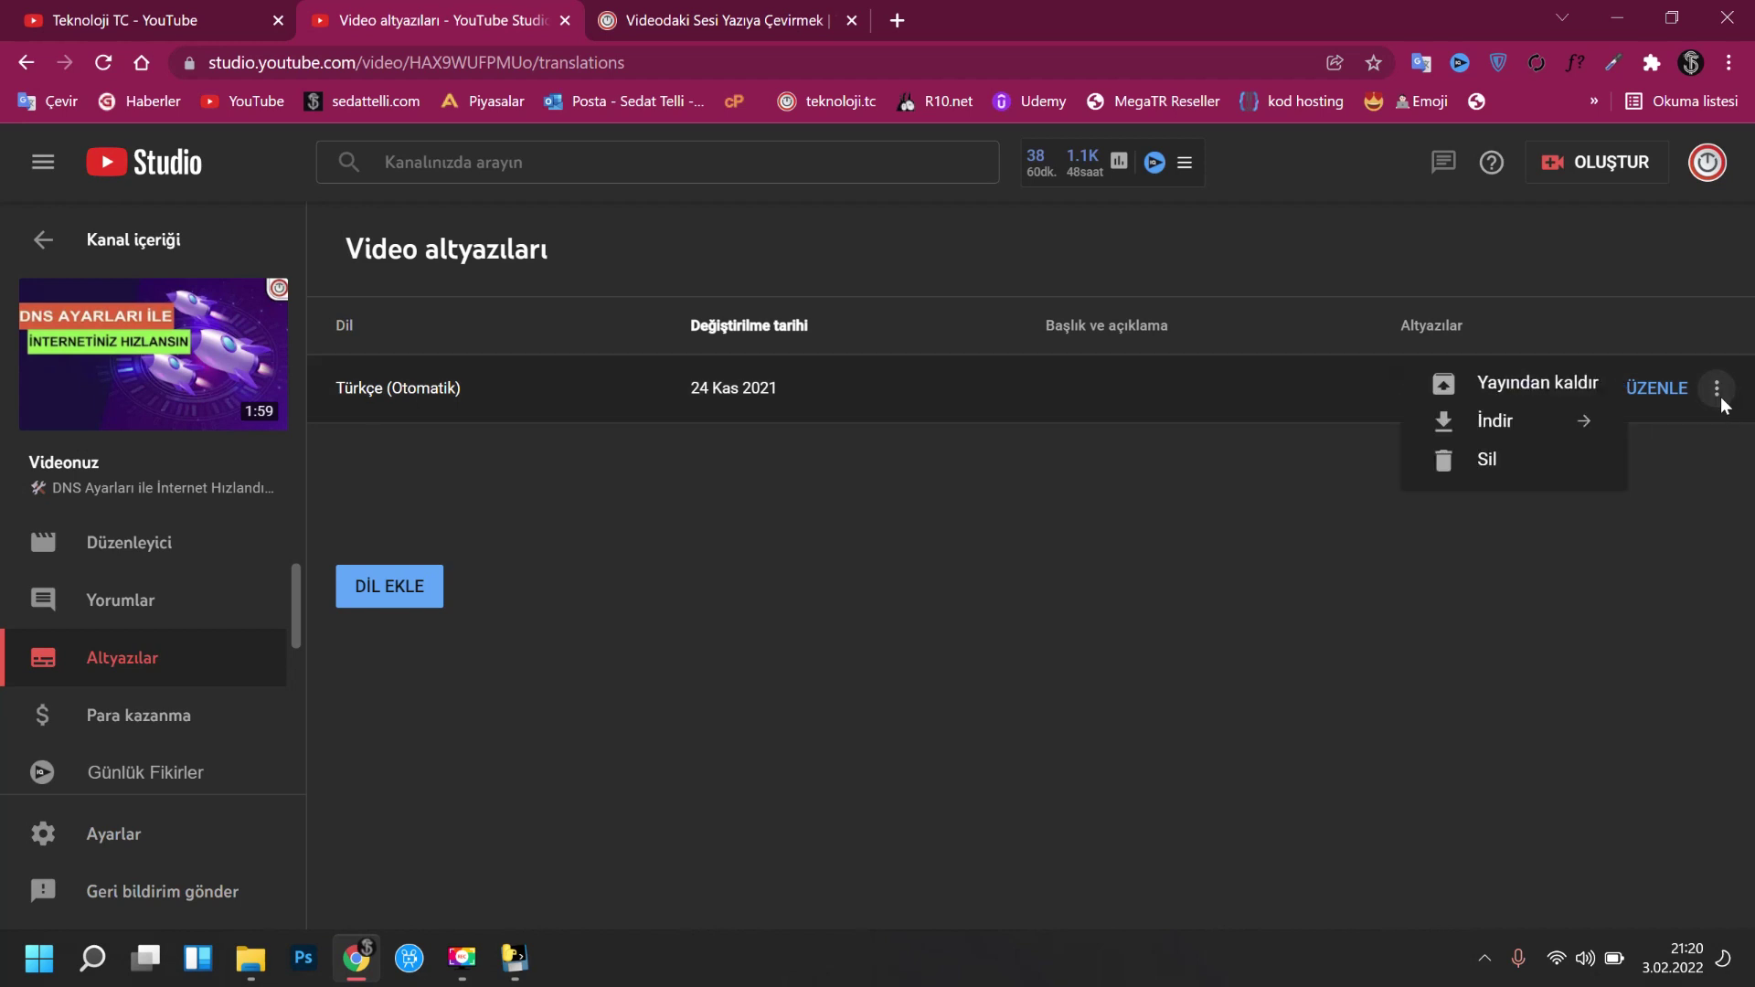
pyautogui.click(1586, 560)
pyautogui.click(1598, 393)
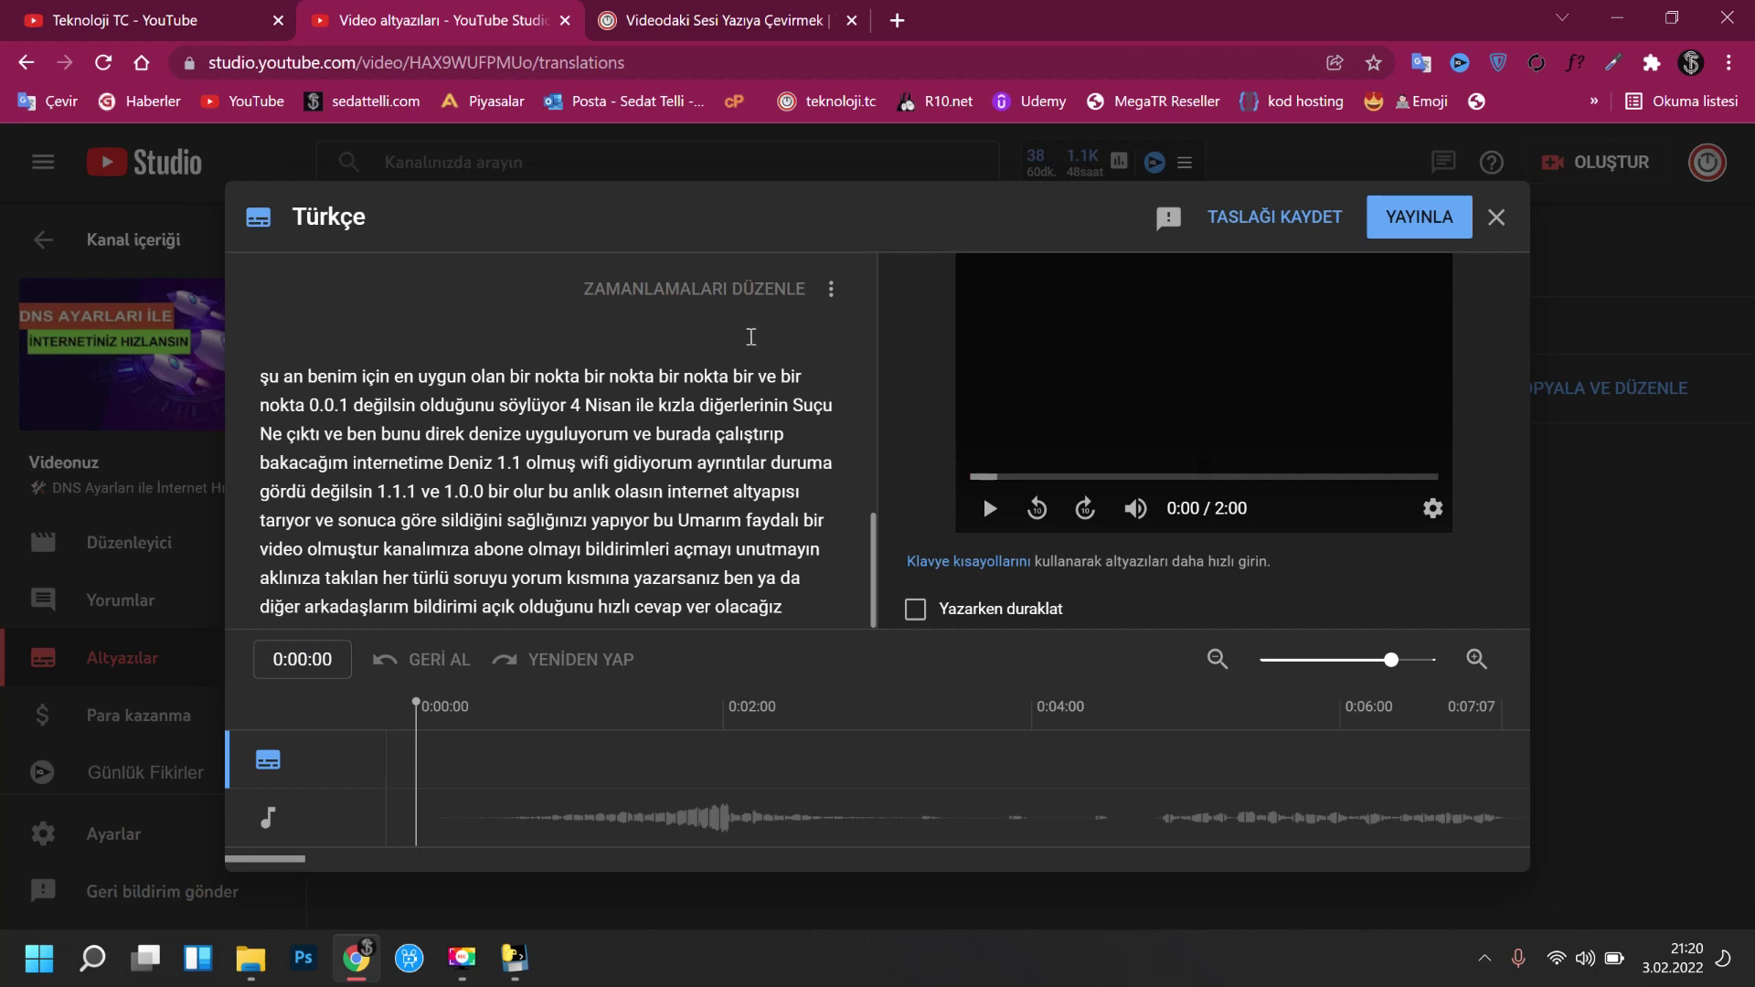
pyautogui.click(831, 289)
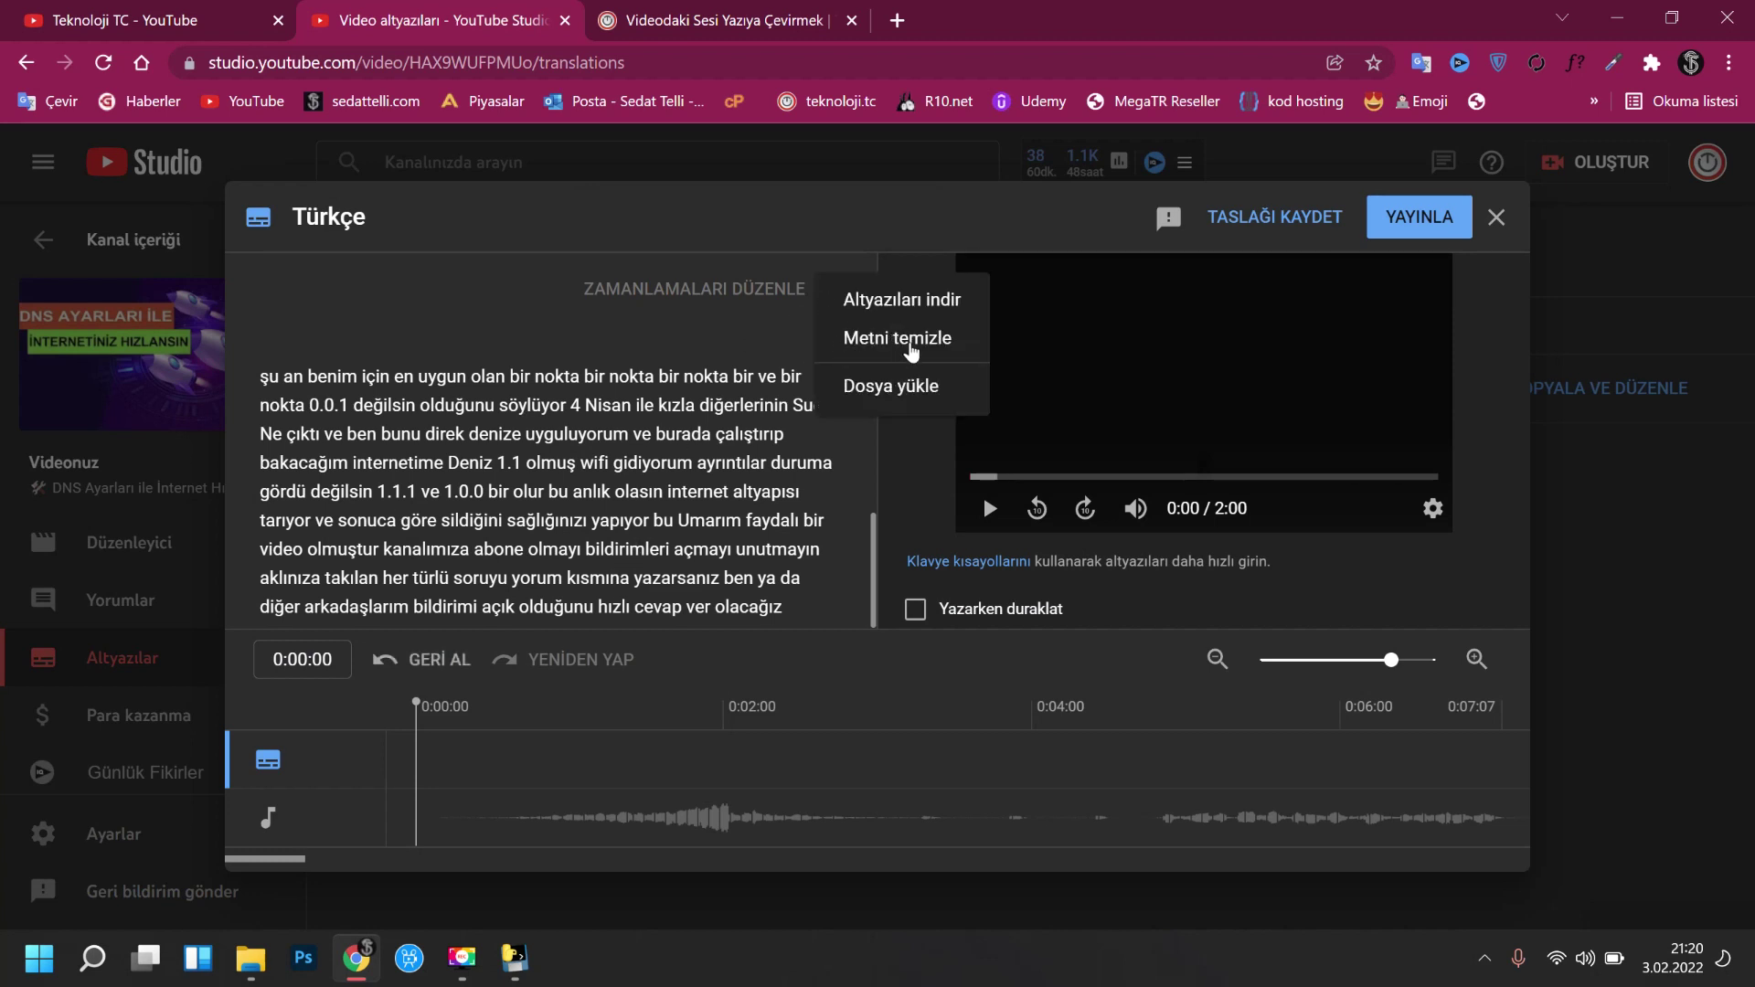
pyautogui.click(909, 343)
# Upload the SRT file "DNS Ayarları ile İnternet Hızlandırma" from the desktop's srt folder as subtitles with timing (Zamanlama ile)
pyautogui.click(830, 291)
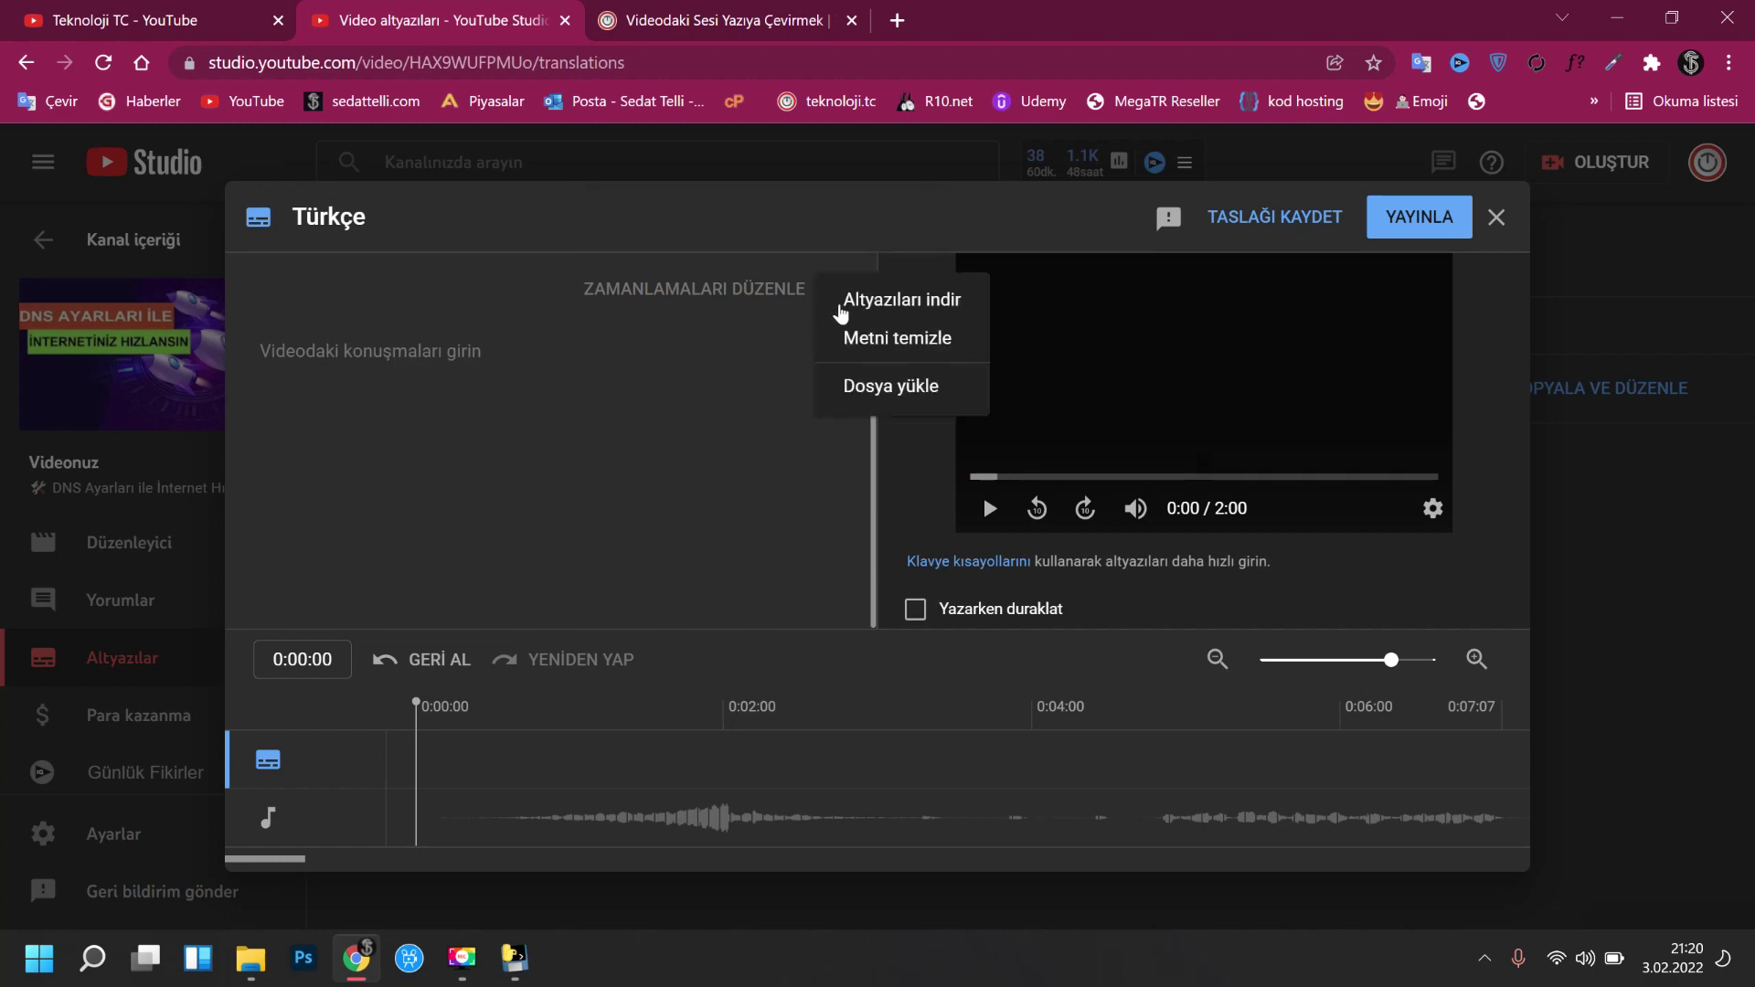
pyautogui.click(843, 386)
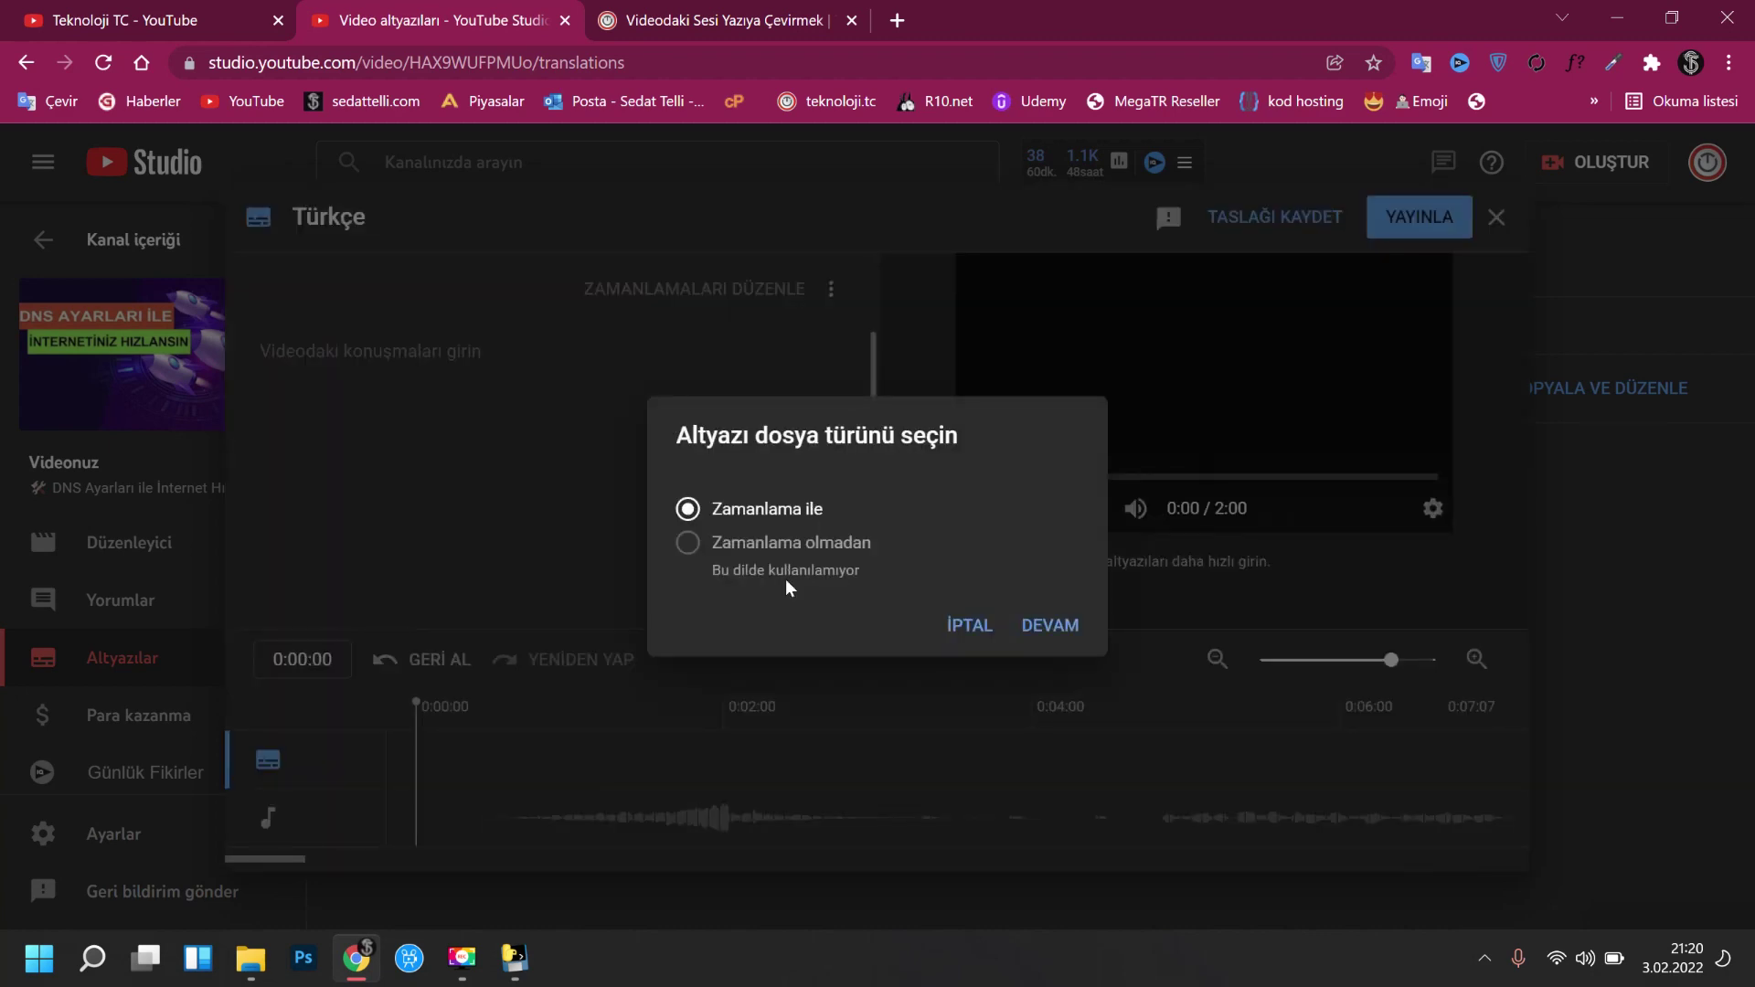
pyautogui.click(1050, 625)
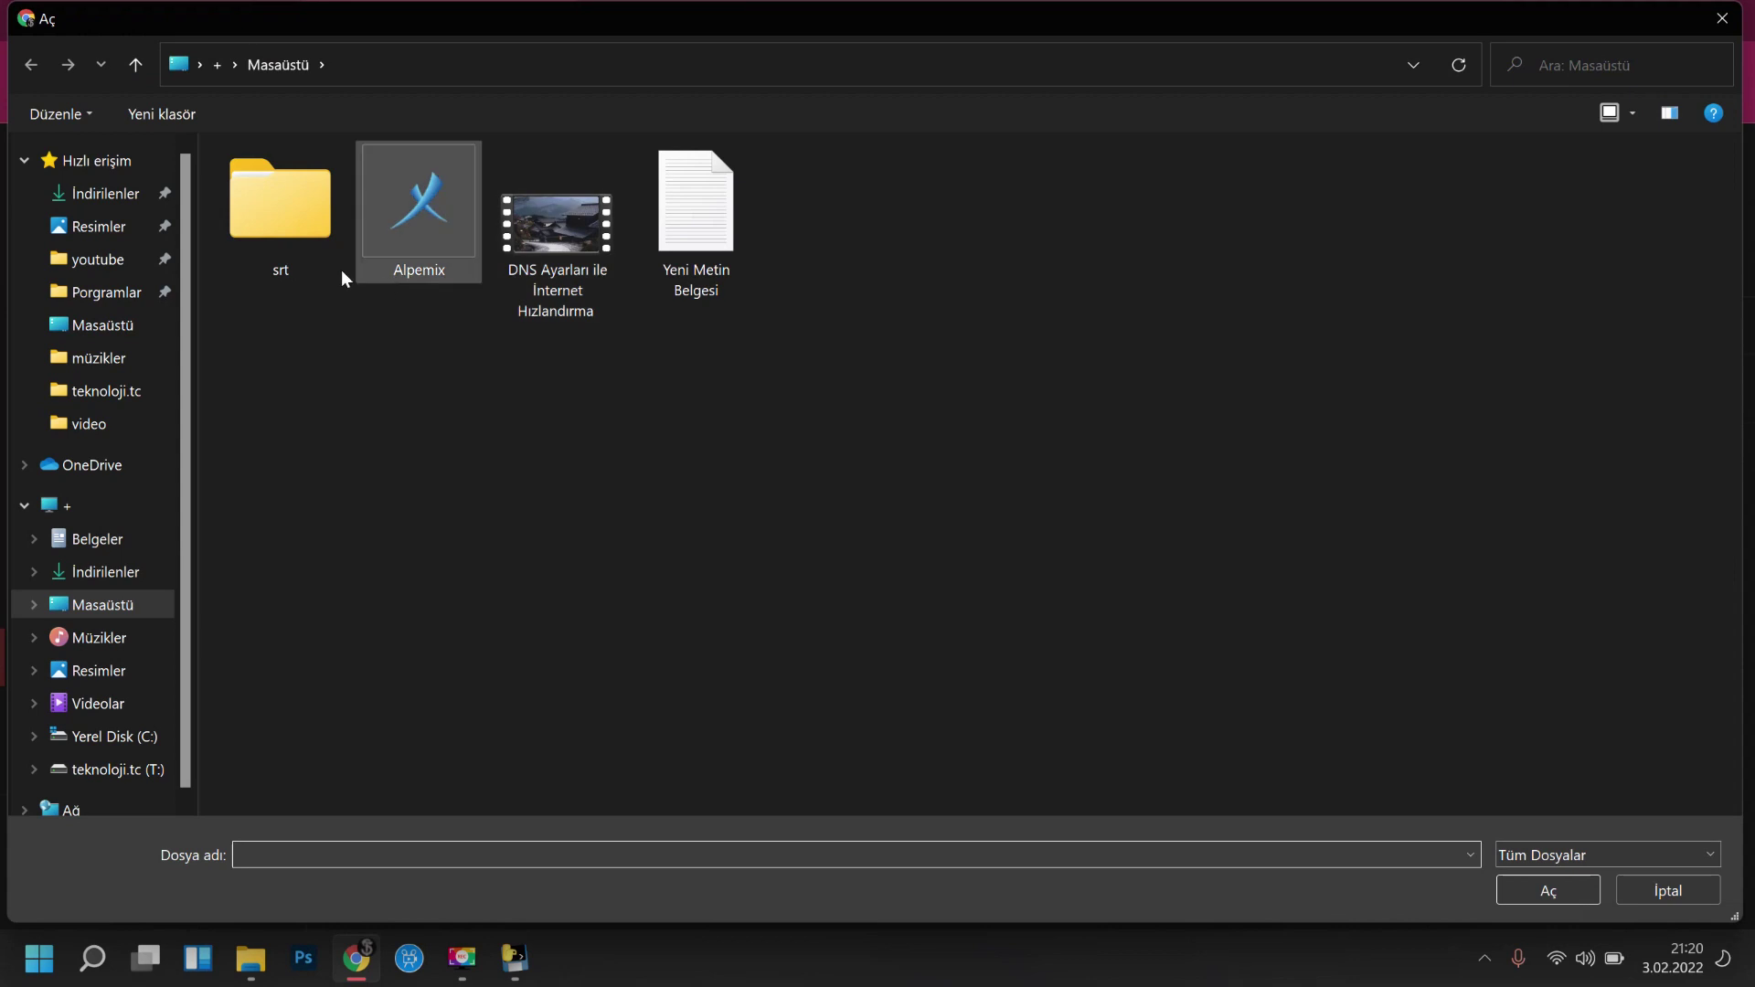
pyautogui.doubleClick(277, 232)
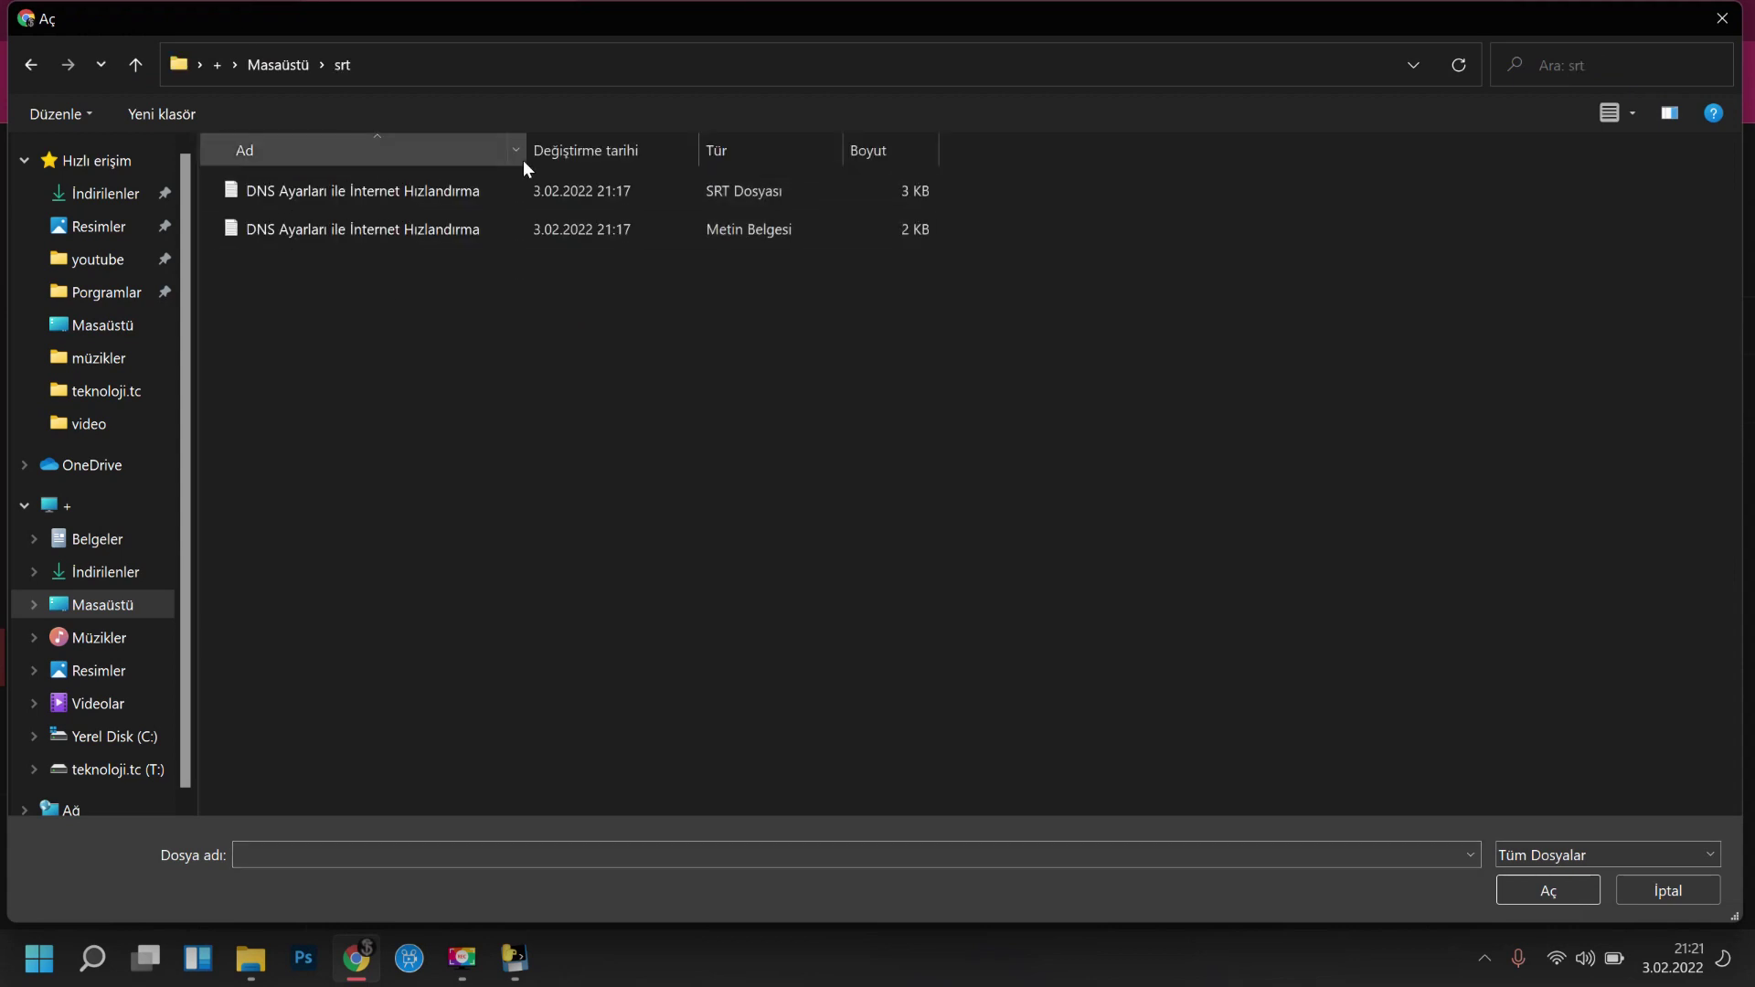
pyautogui.doubleClick(354, 188)
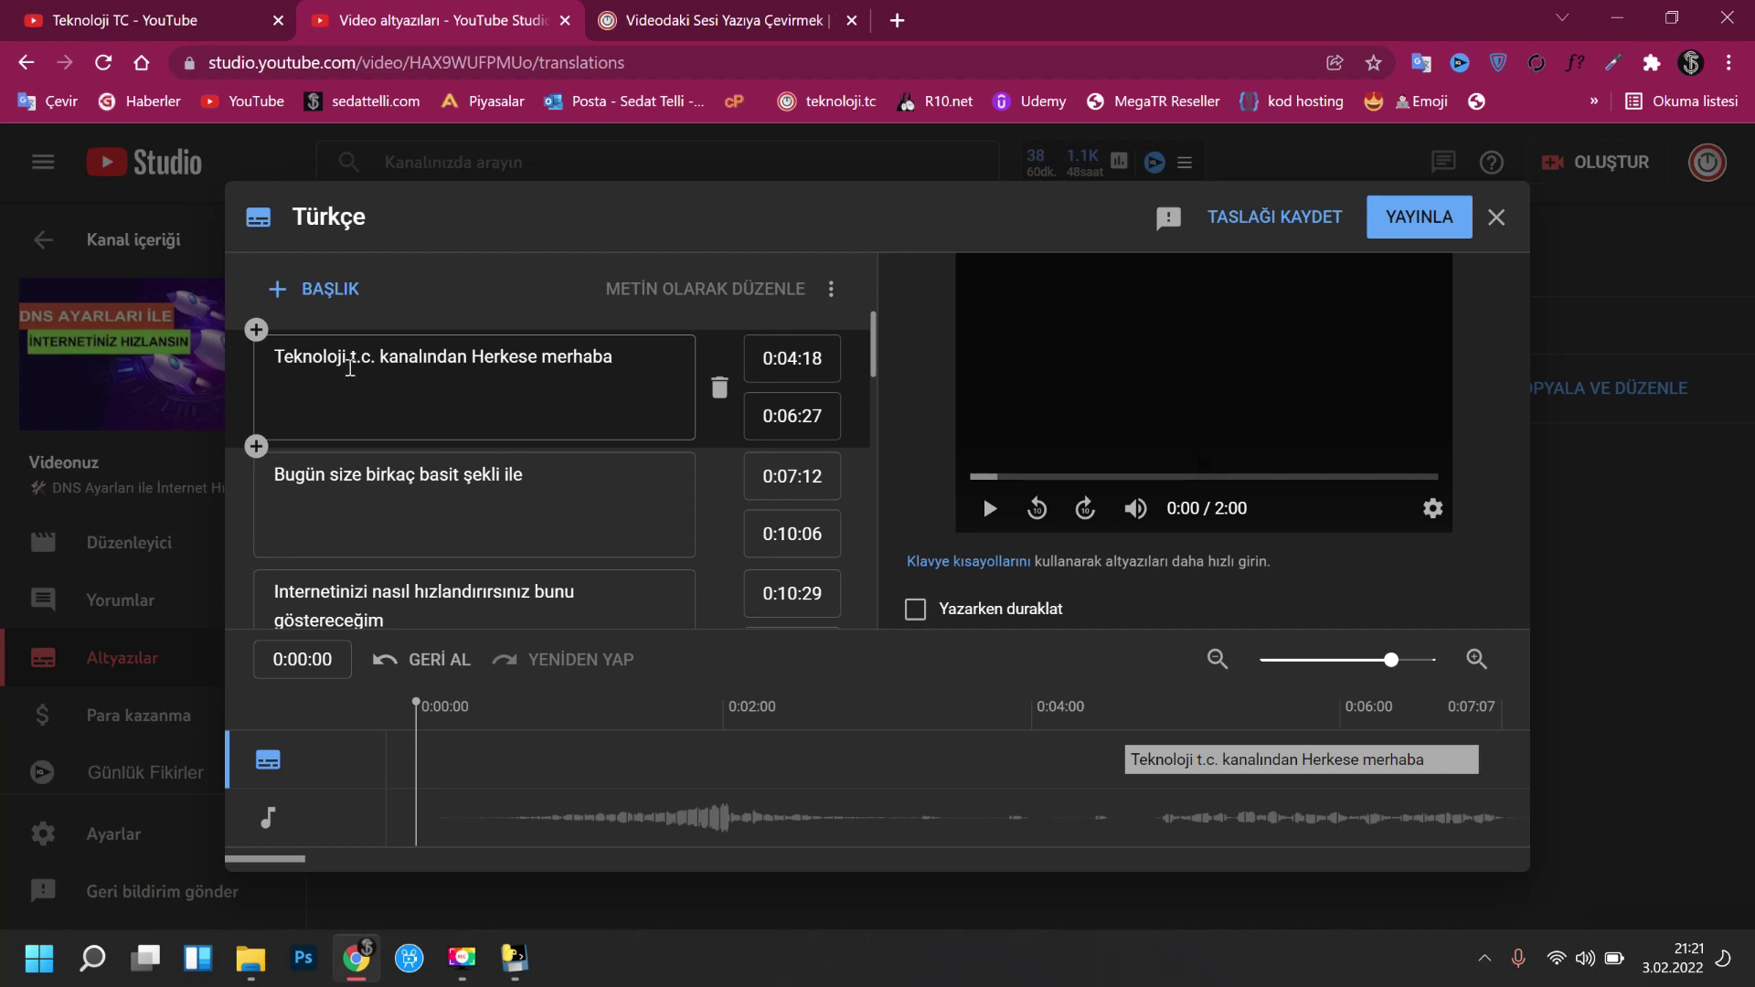
# Edit the first caption to read "Teknoloji.t.c kanalından Herkese merhaba"
pyautogui.click(352, 368)
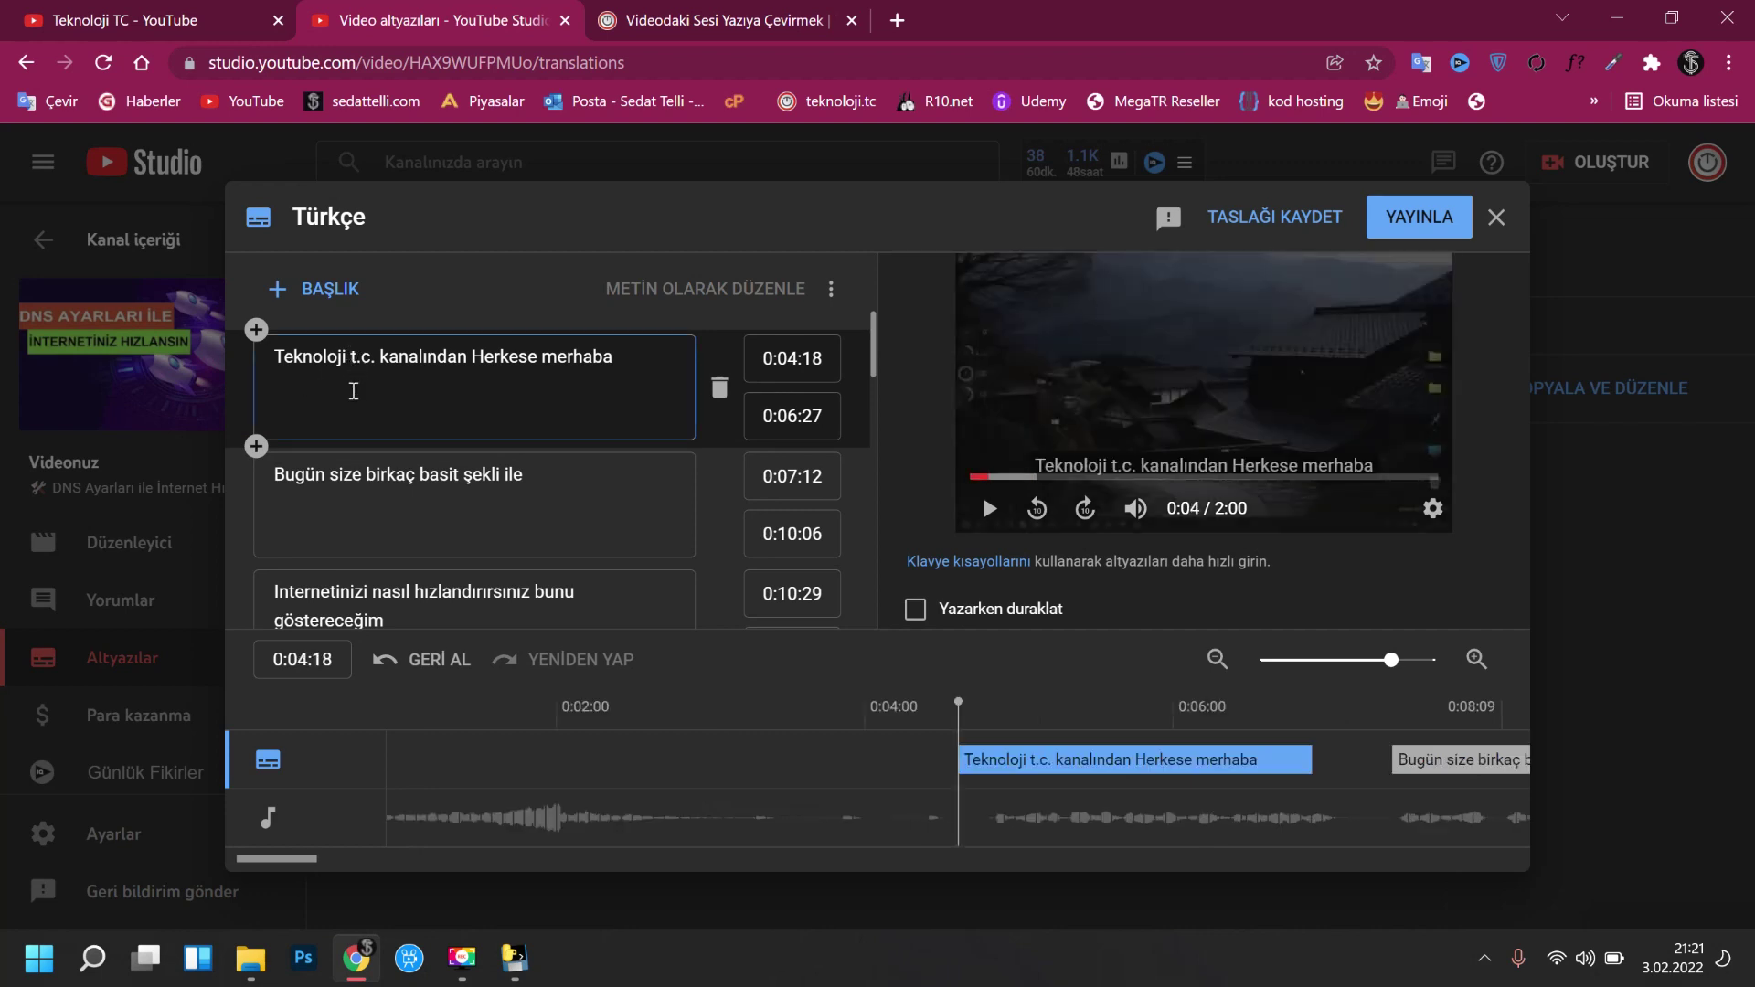
pyautogui.press('BackSpace')
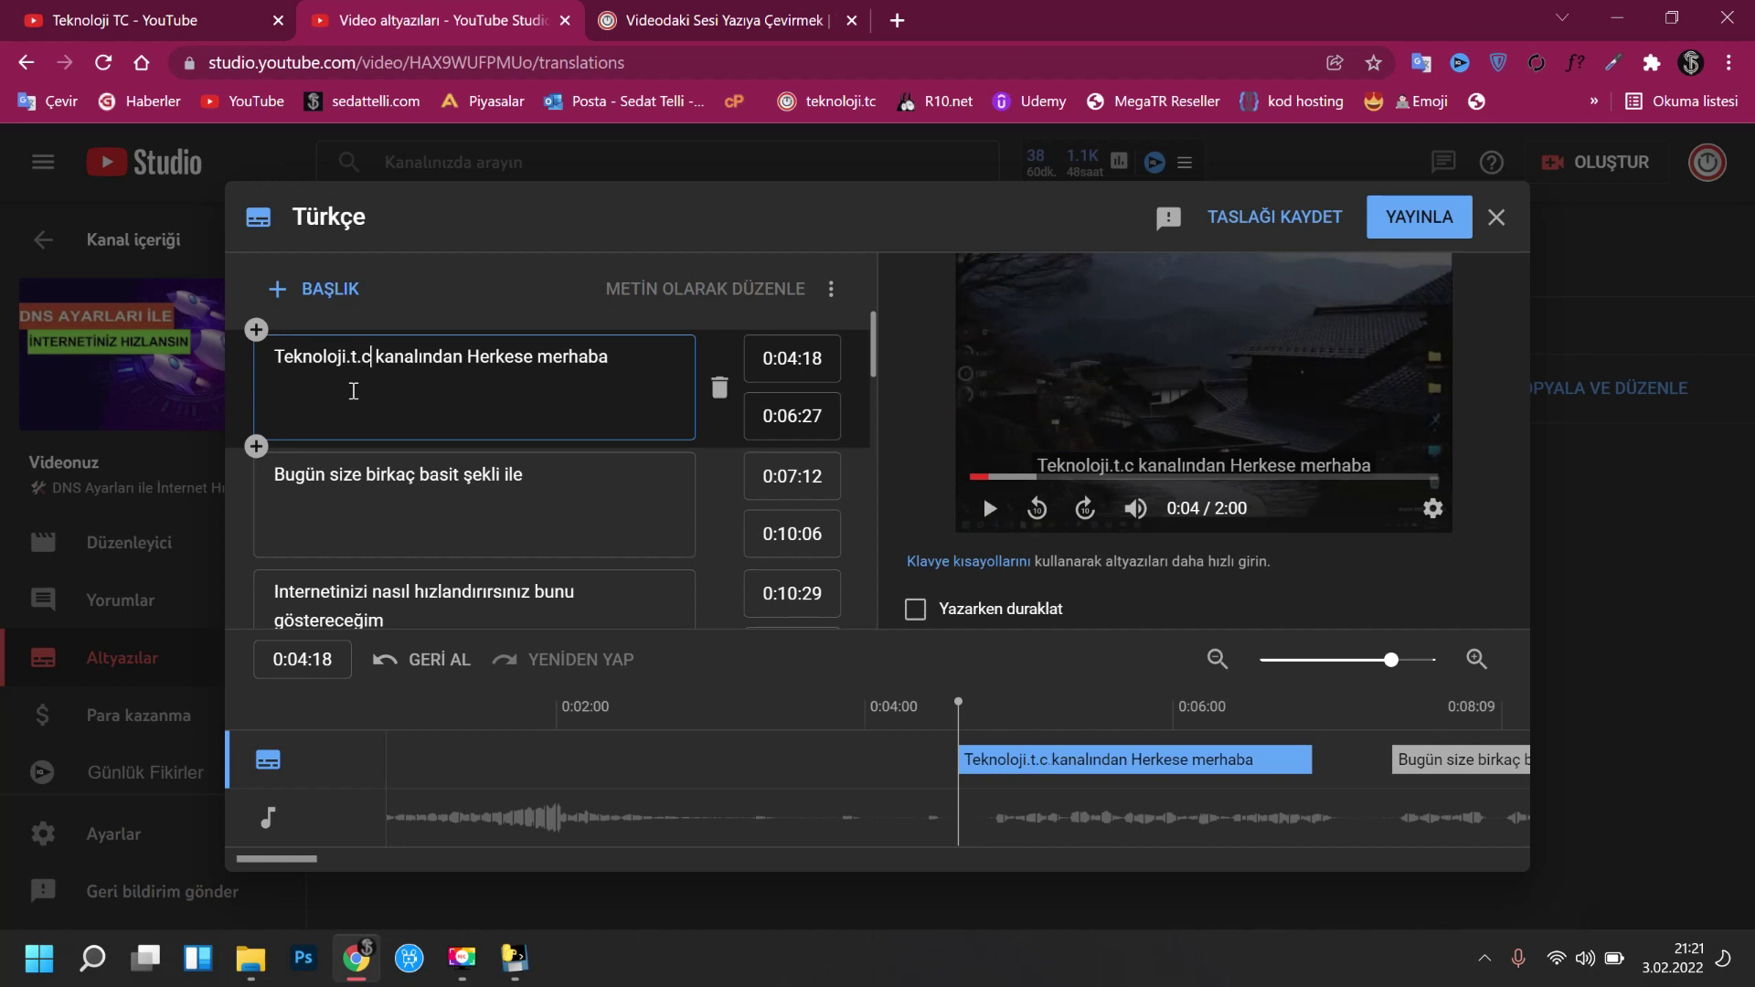
# Look through the uploaded captions and their timings, and preview the "Wi-fi kullanıyorum" caption on the video
pyautogui.scroll(-20, 523, 505)
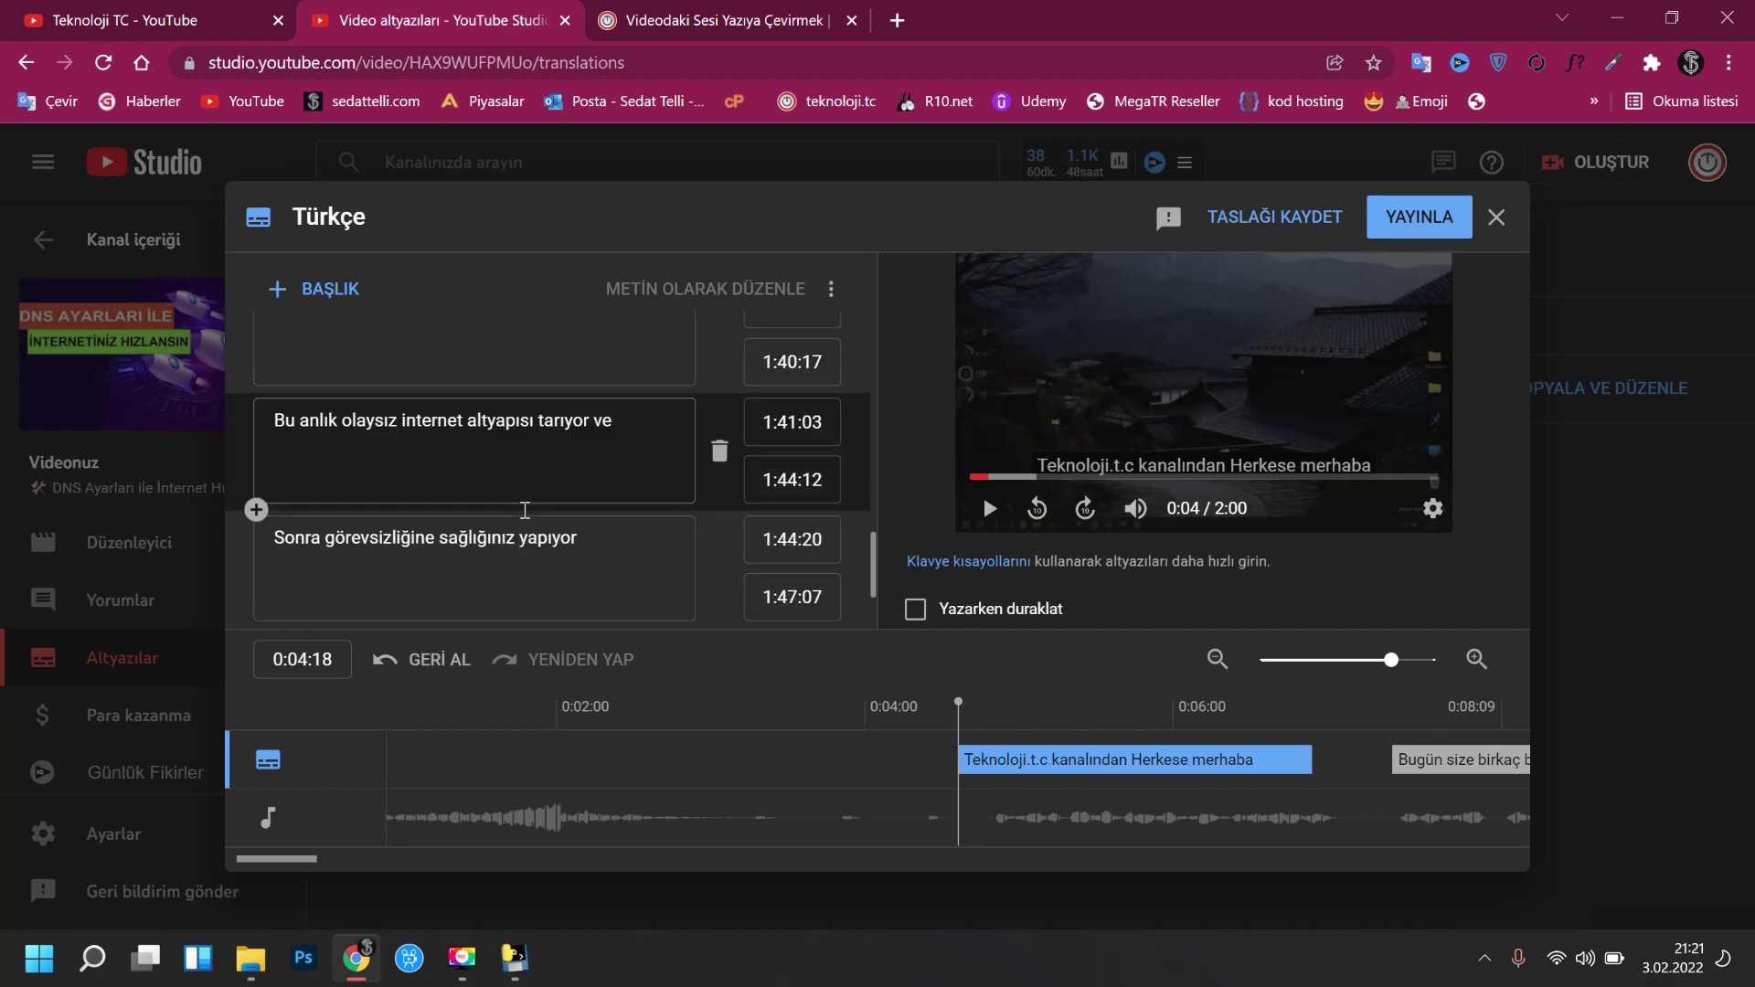
pyautogui.scroll(-10, 525, 509)
pyautogui.scroll(20, 628, 491)
pyautogui.scroll(10, 548, 521)
pyautogui.scroll(2, 541, 530)
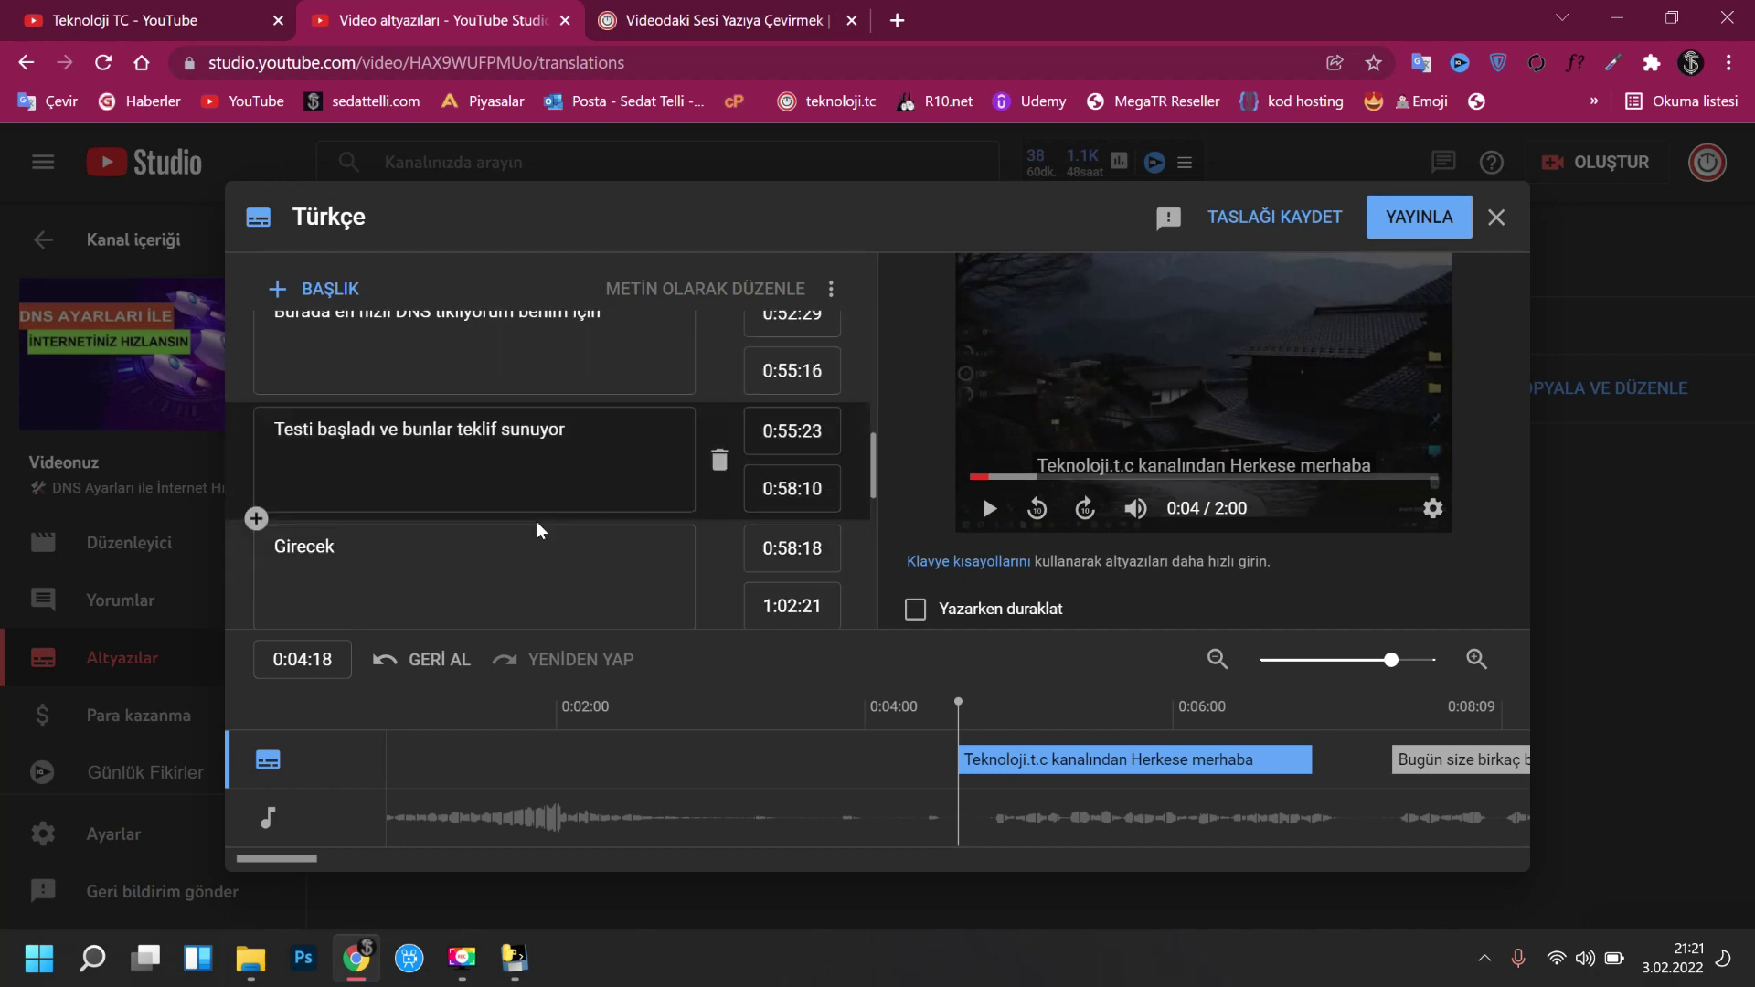
pyautogui.scroll(3, 542, 530)
pyautogui.click(426, 441)
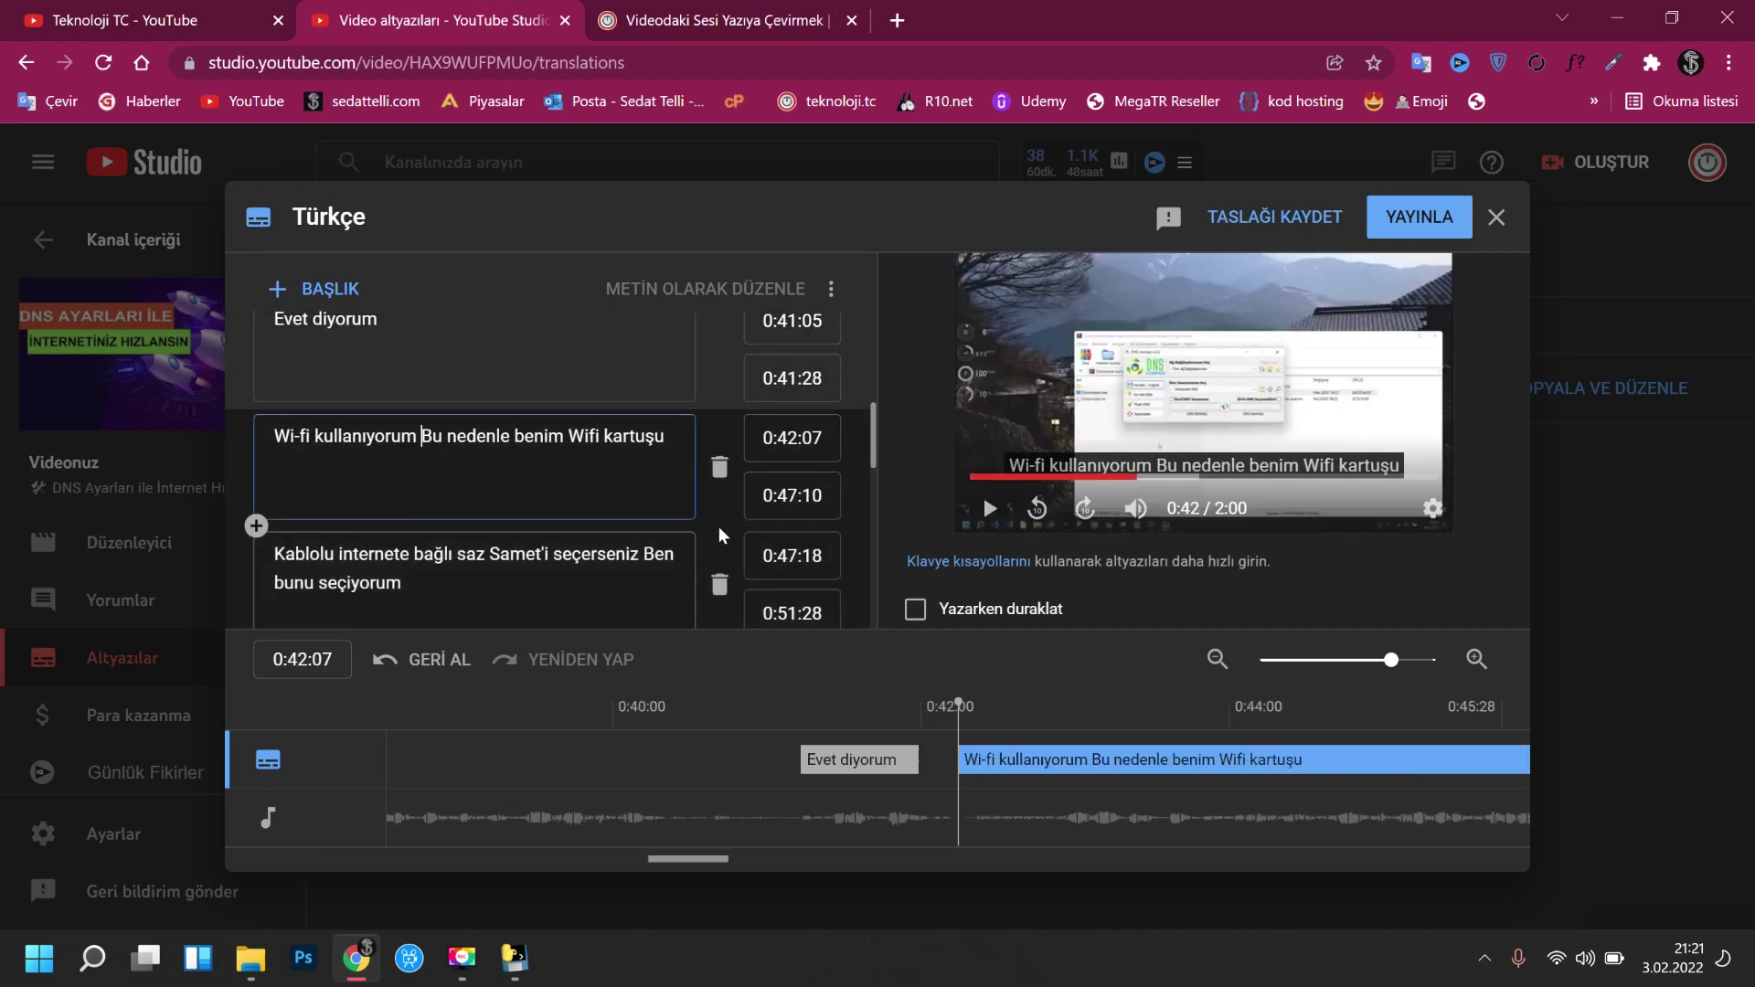